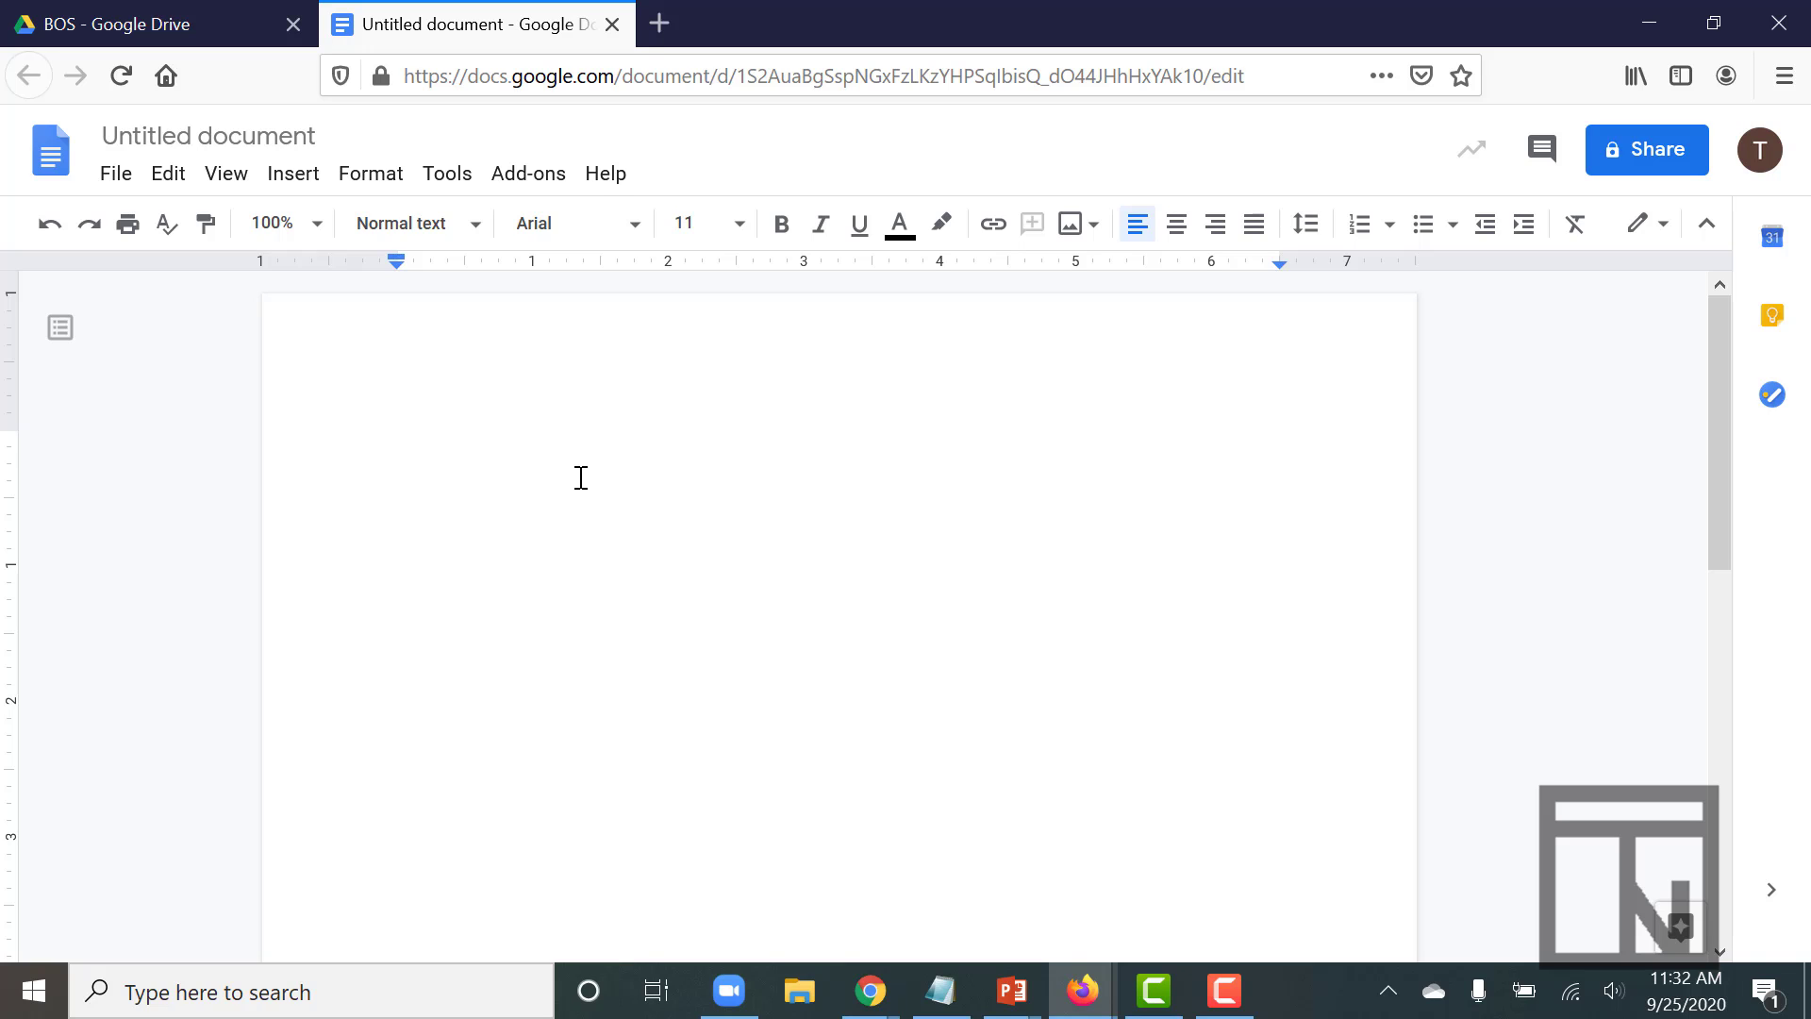
- Change the top margin from 1 to 2 inches in Page setup
{"action": "left_click", "coordinate": [115, 175]}
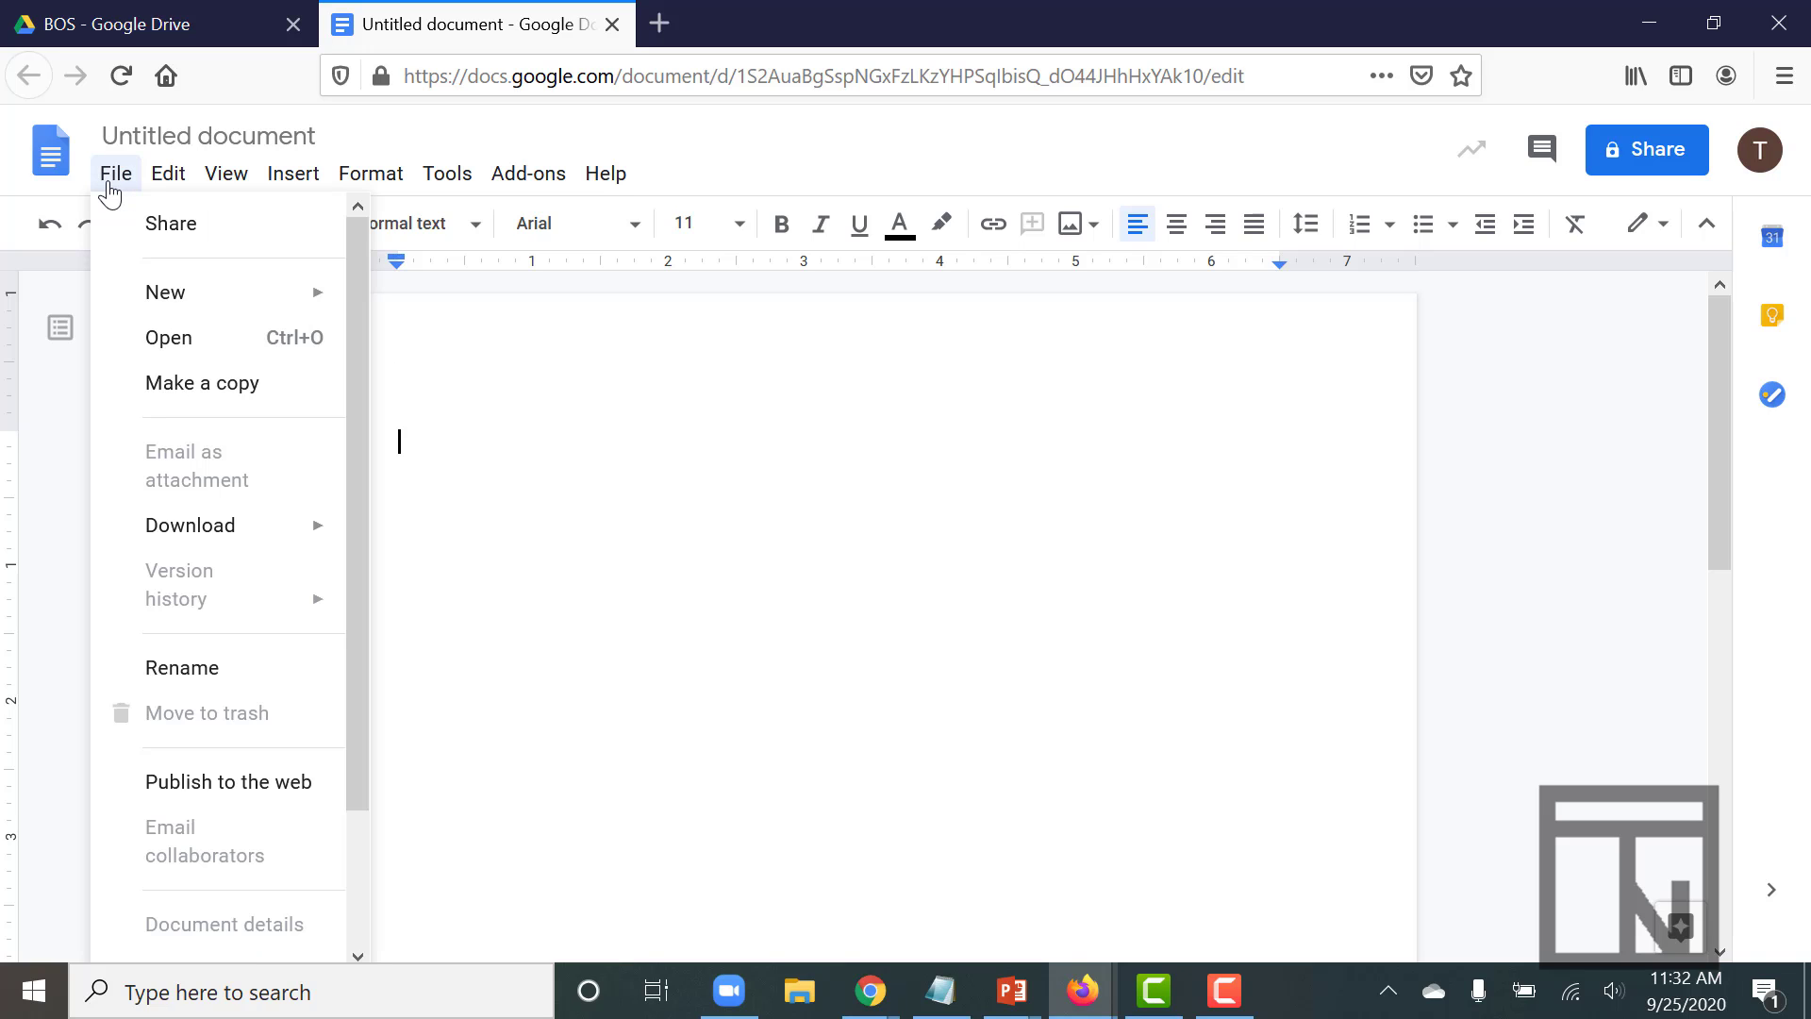
{"action": "scroll", "coordinate": [186, 674], "scroll_direction": "down", "scroll_amount": 2}
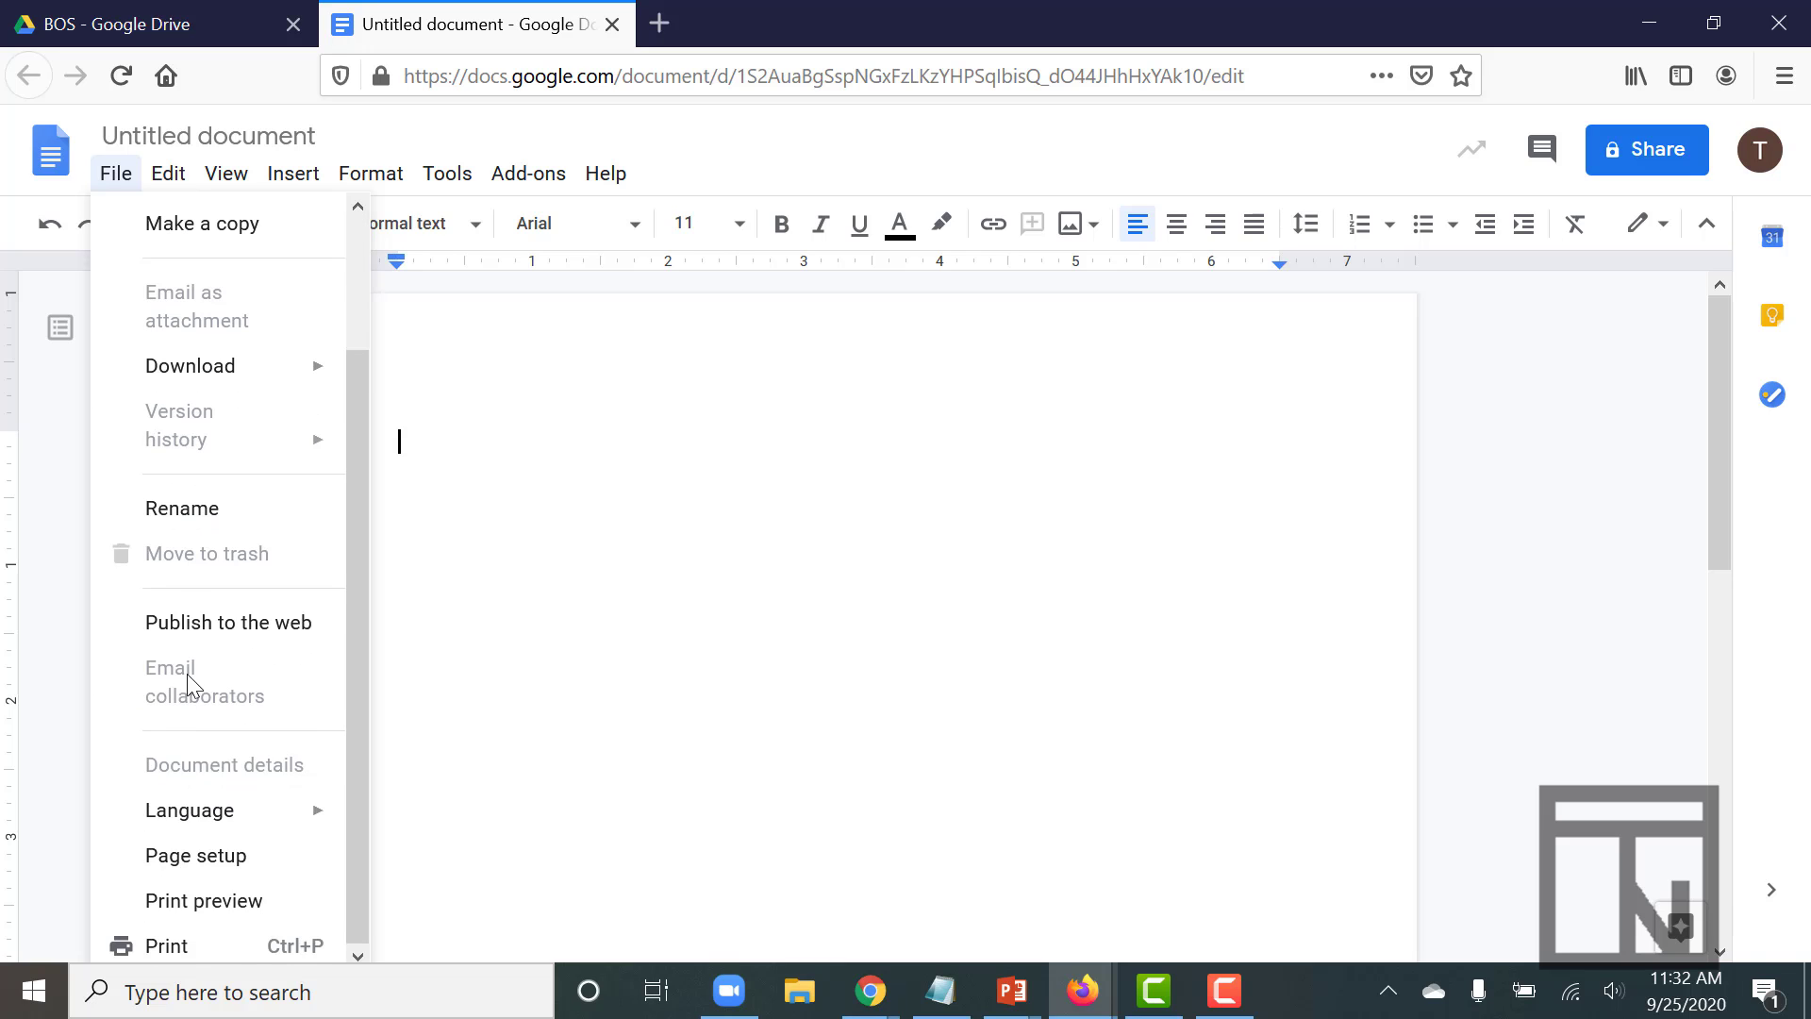
{"action": "left_click", "coordinate": [182, 857]}
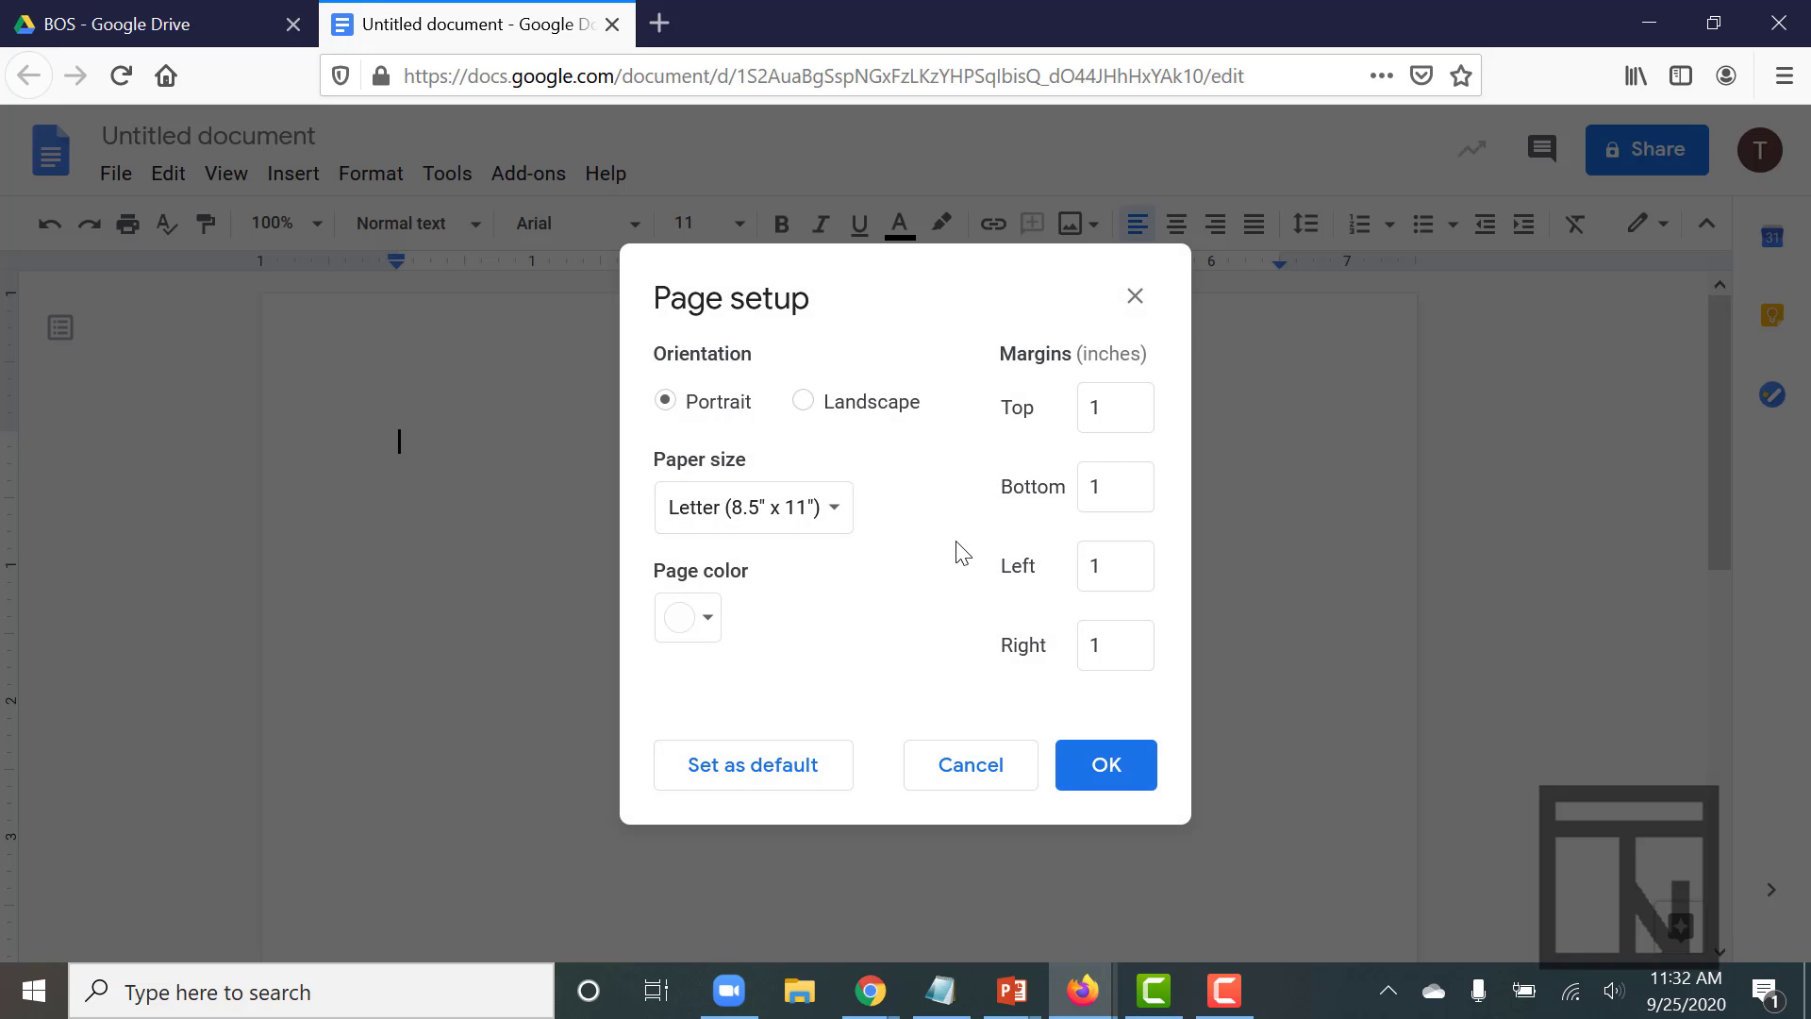
{"action": "left_click", "coordinate": [1110, 415]}
{"action": "key", "text": "BackSpace"}
{"action": "type", "text": "2"}
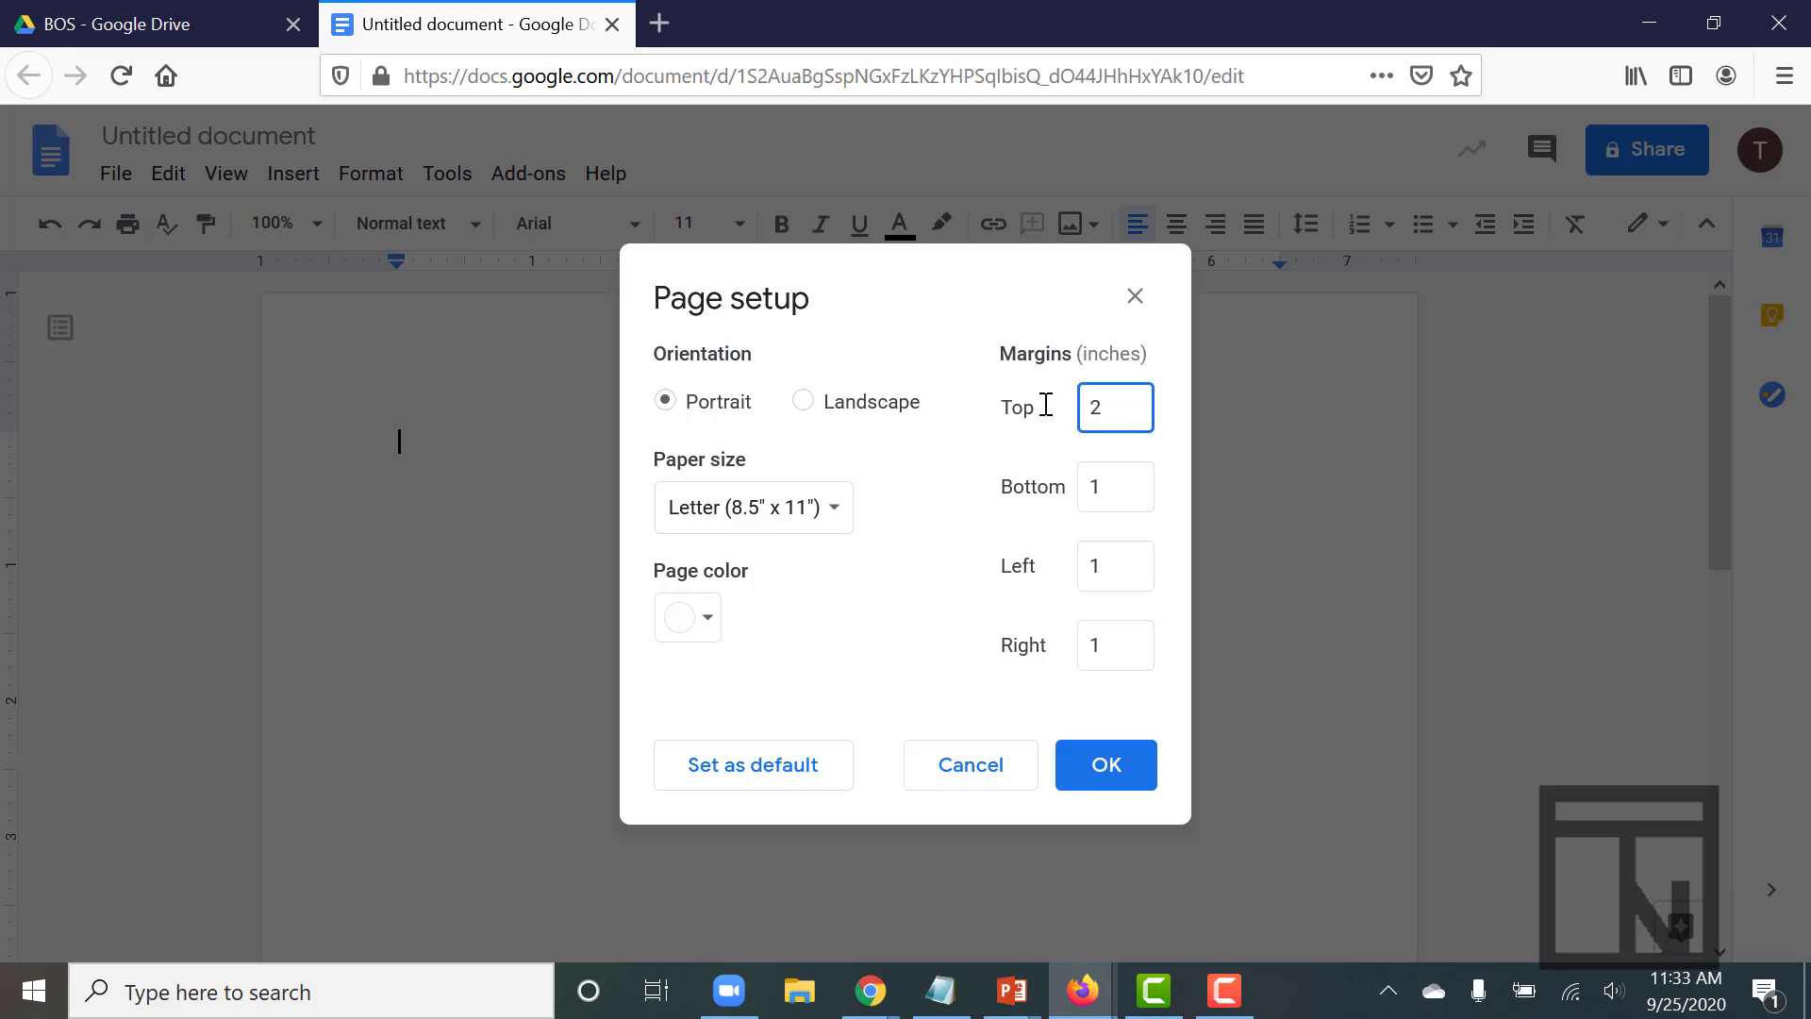
{"action": "left_click", "coordinate": [1099, 766]}
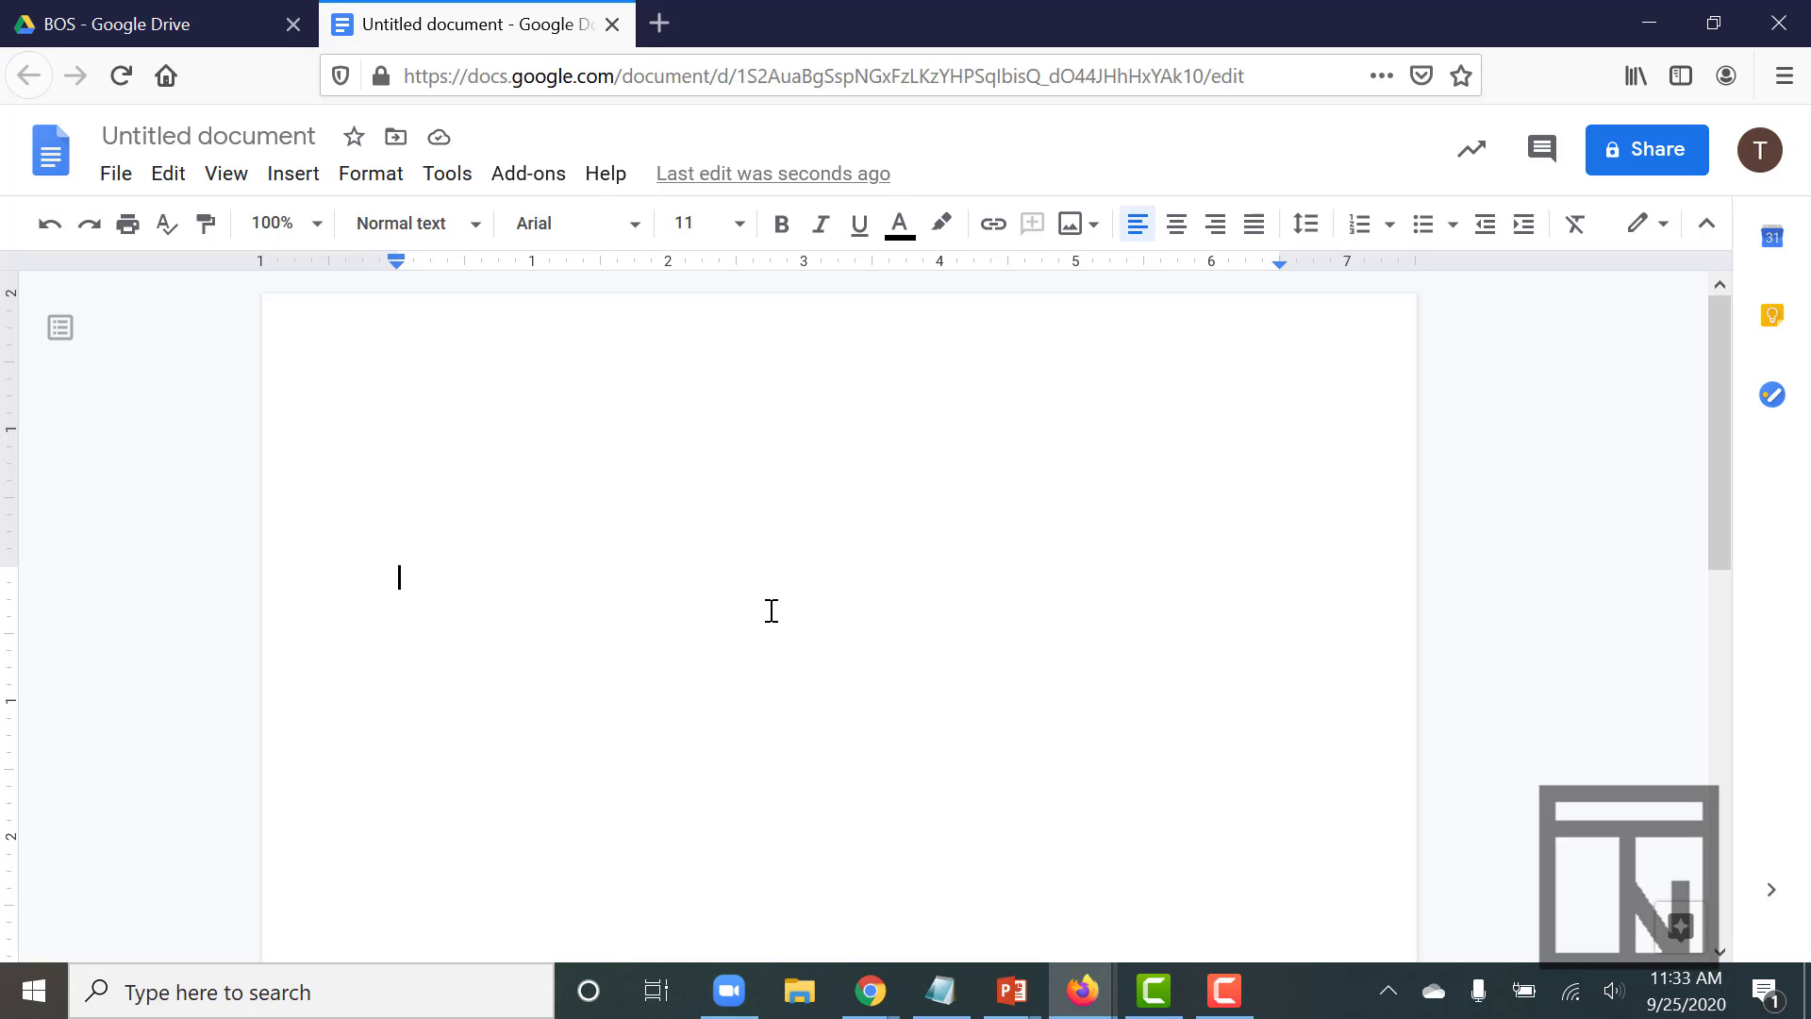
- Choose Times New Roman as the font and 12 as the font size
{"action": "left_click", "coordinate": [634, 228]}
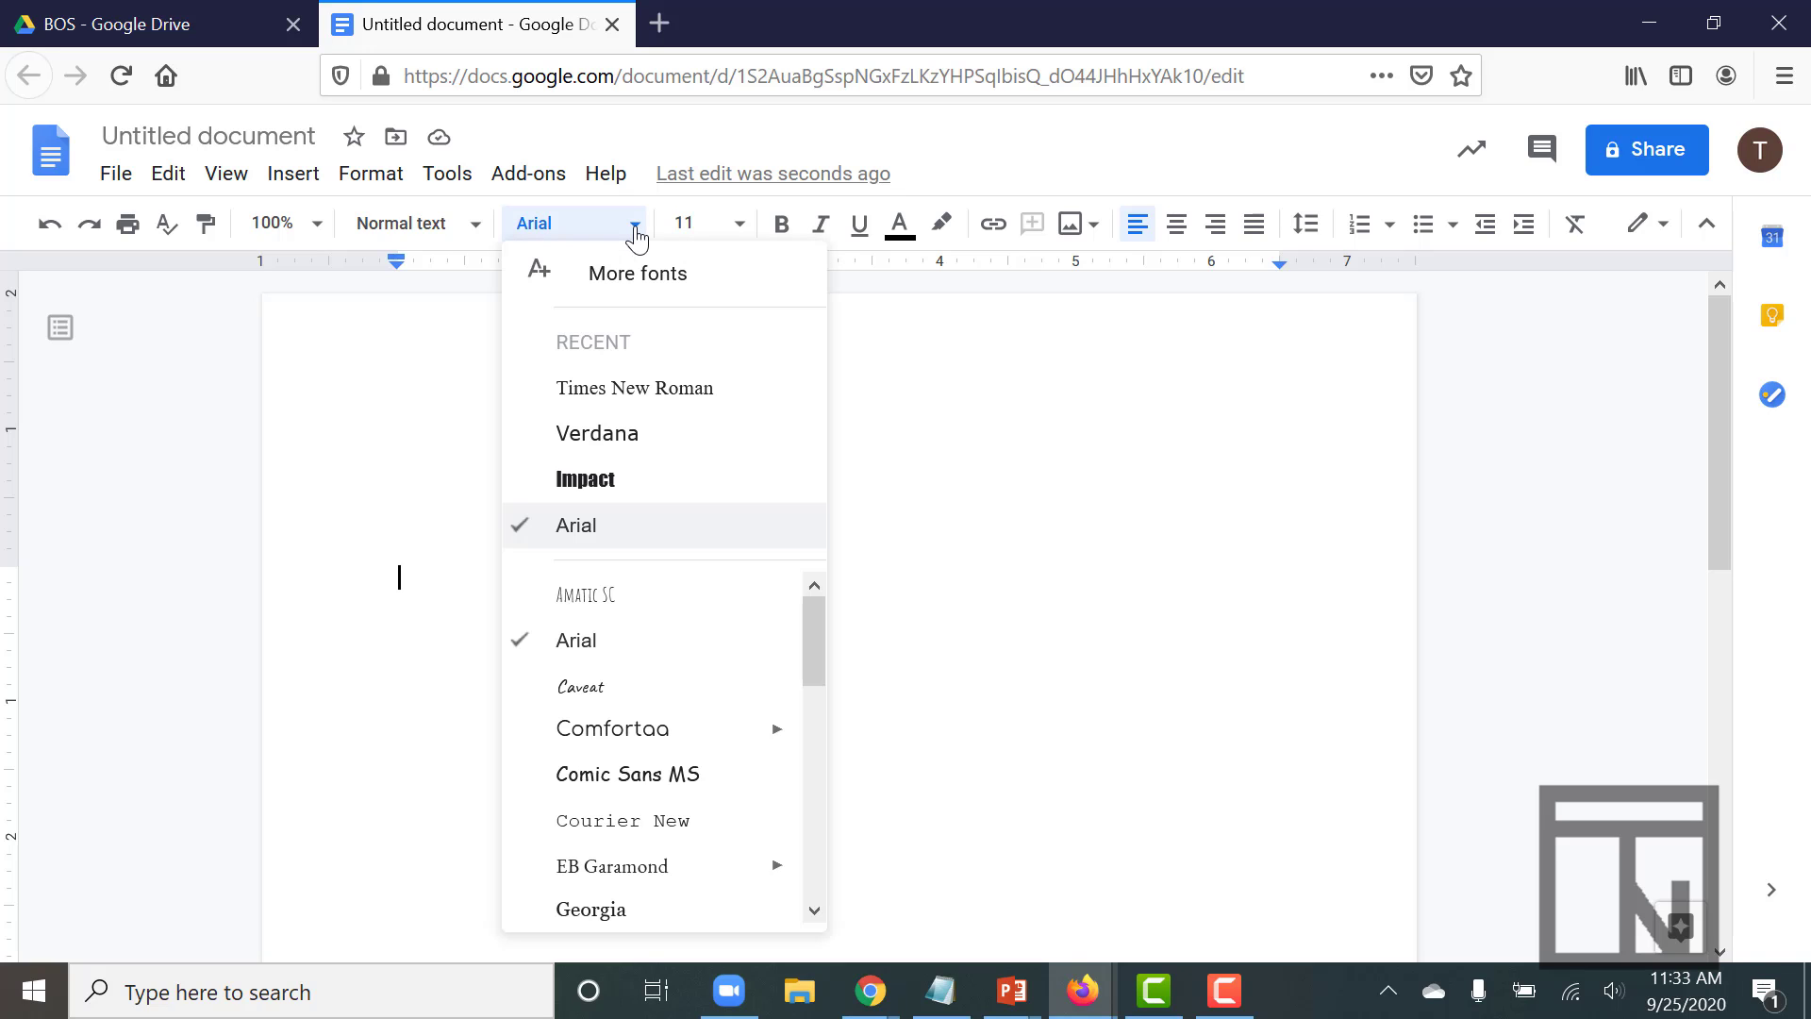
{"action": "left_click", "coordinate": [653, 402]}
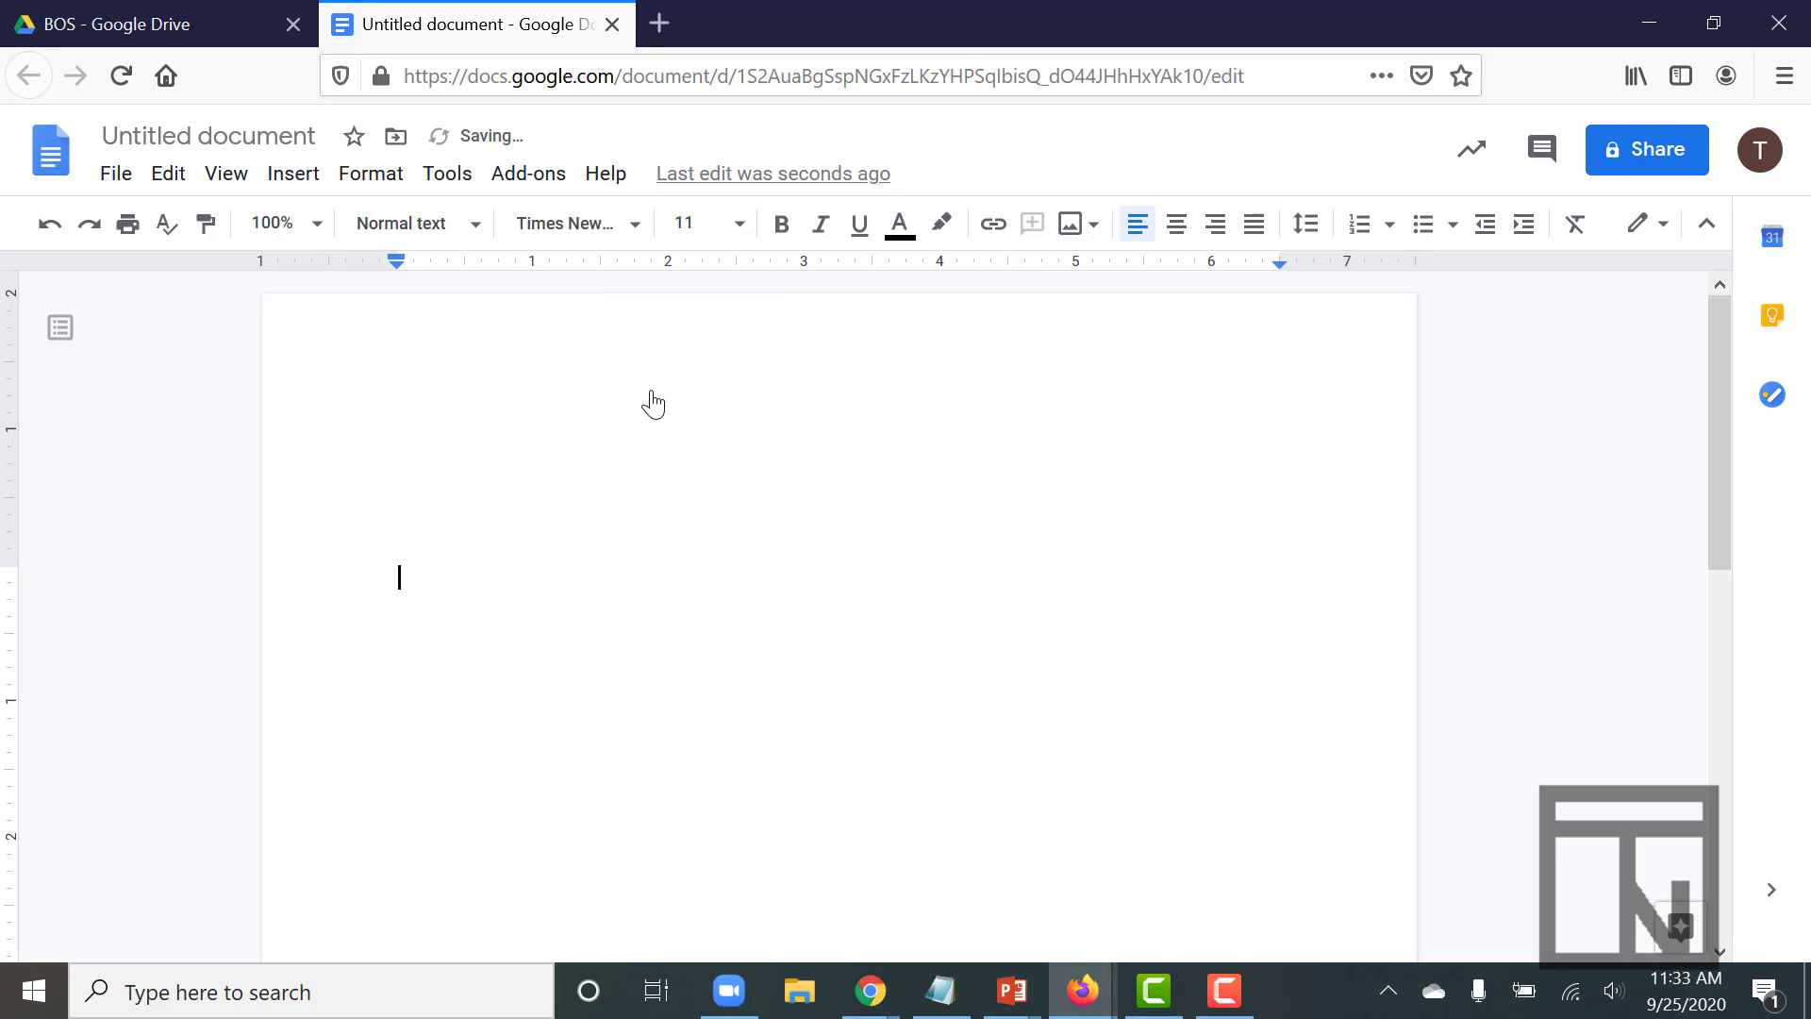
{"action": "left_click", "coordinate": [740, 226]}
{"action": "left_click", "coordinate": [681, 460]}
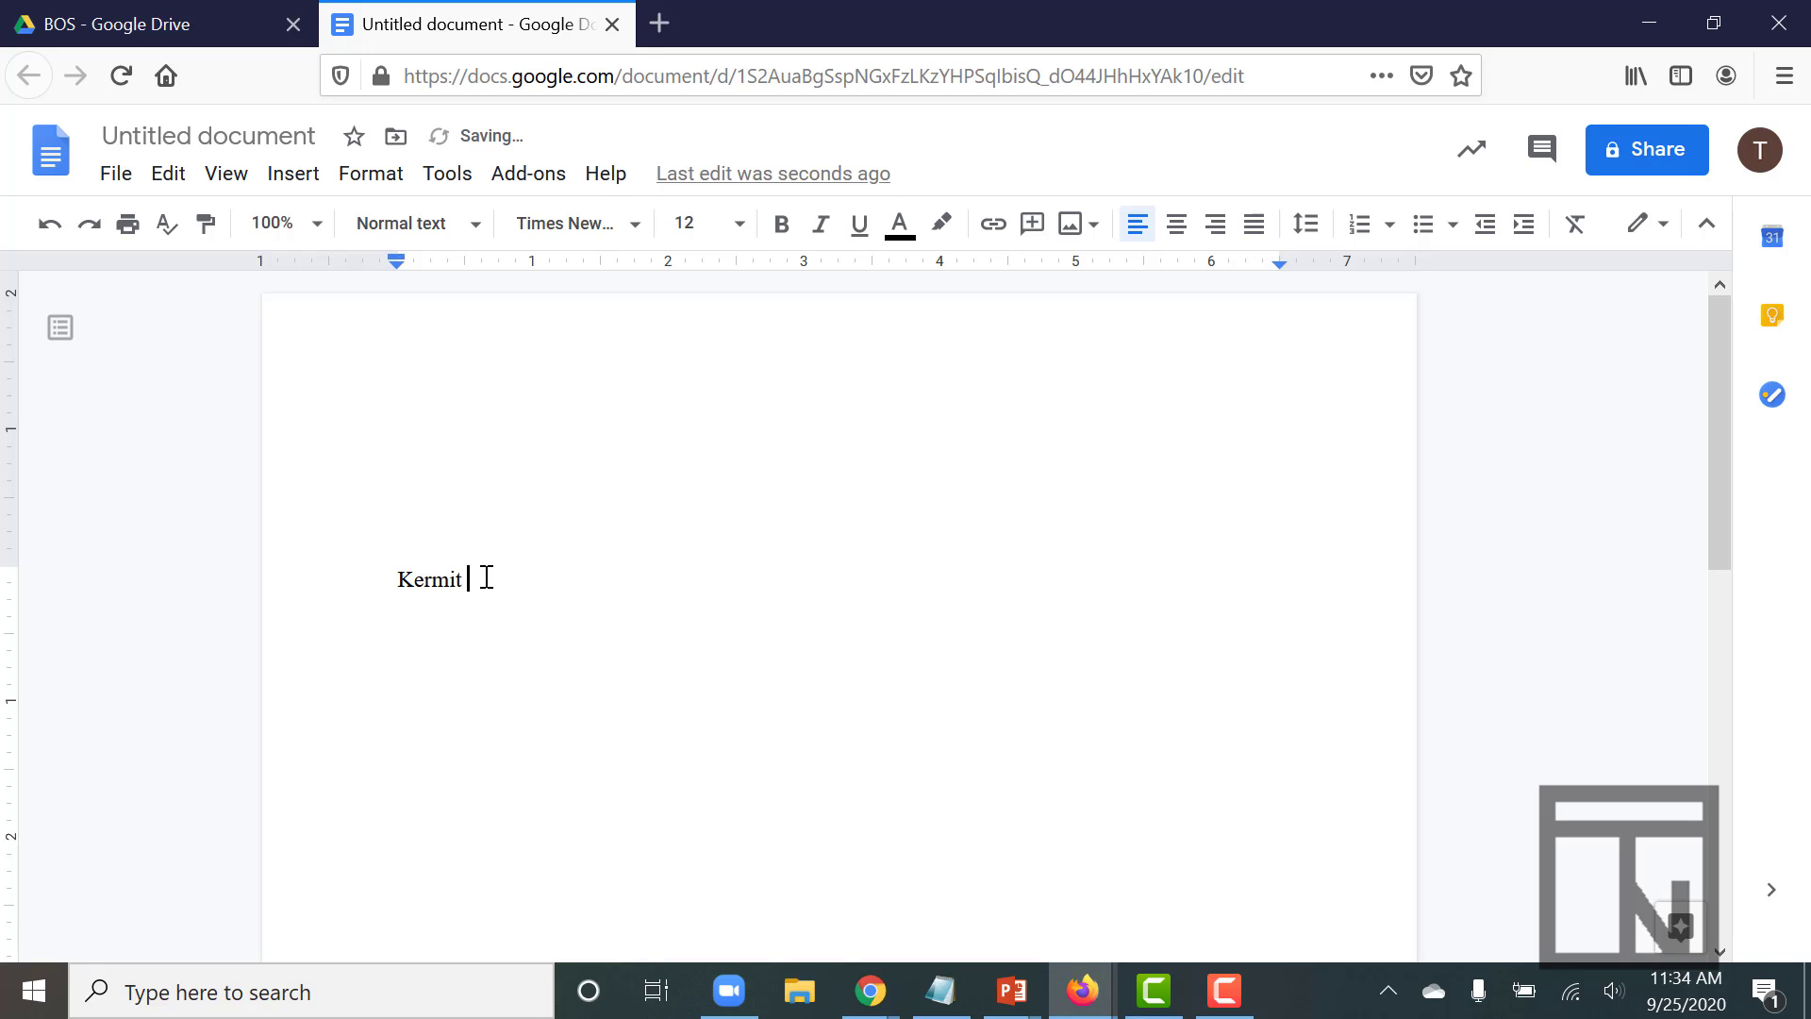
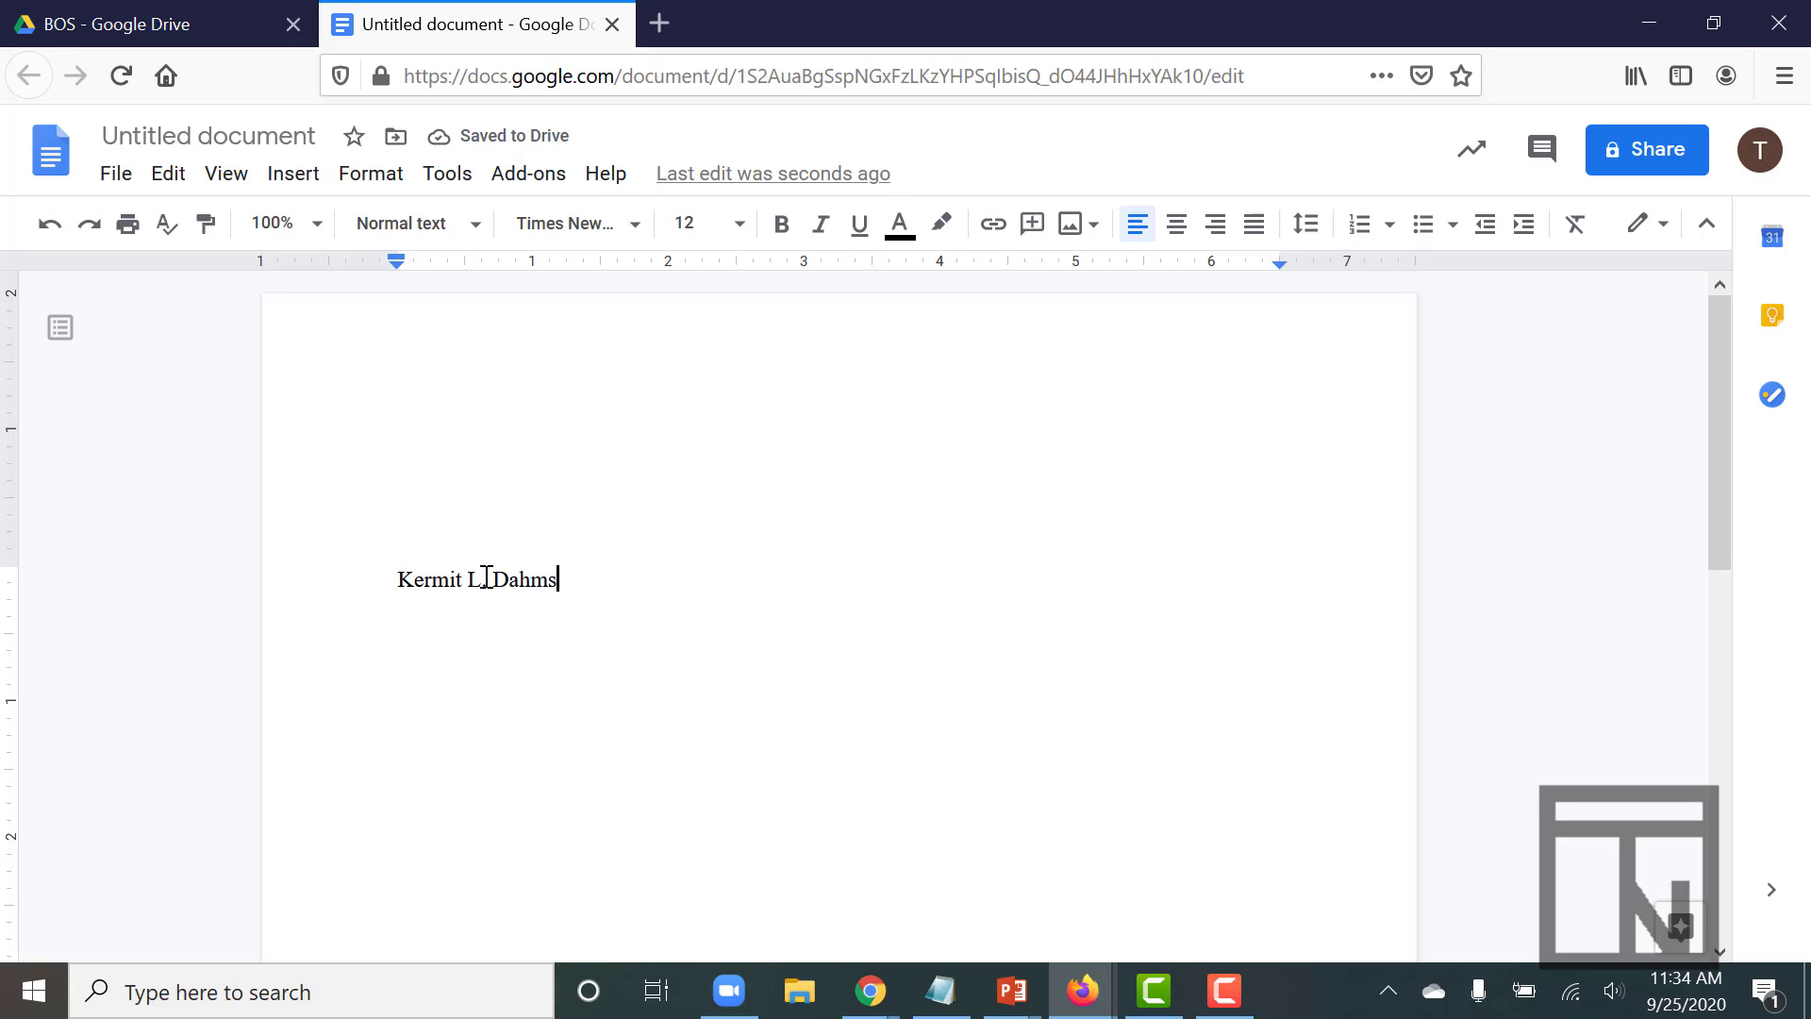
- Type the sender's name, Genesis Computer Company, the street address and the city/state/ZIP line
{"action": "key", "text": "Return"}
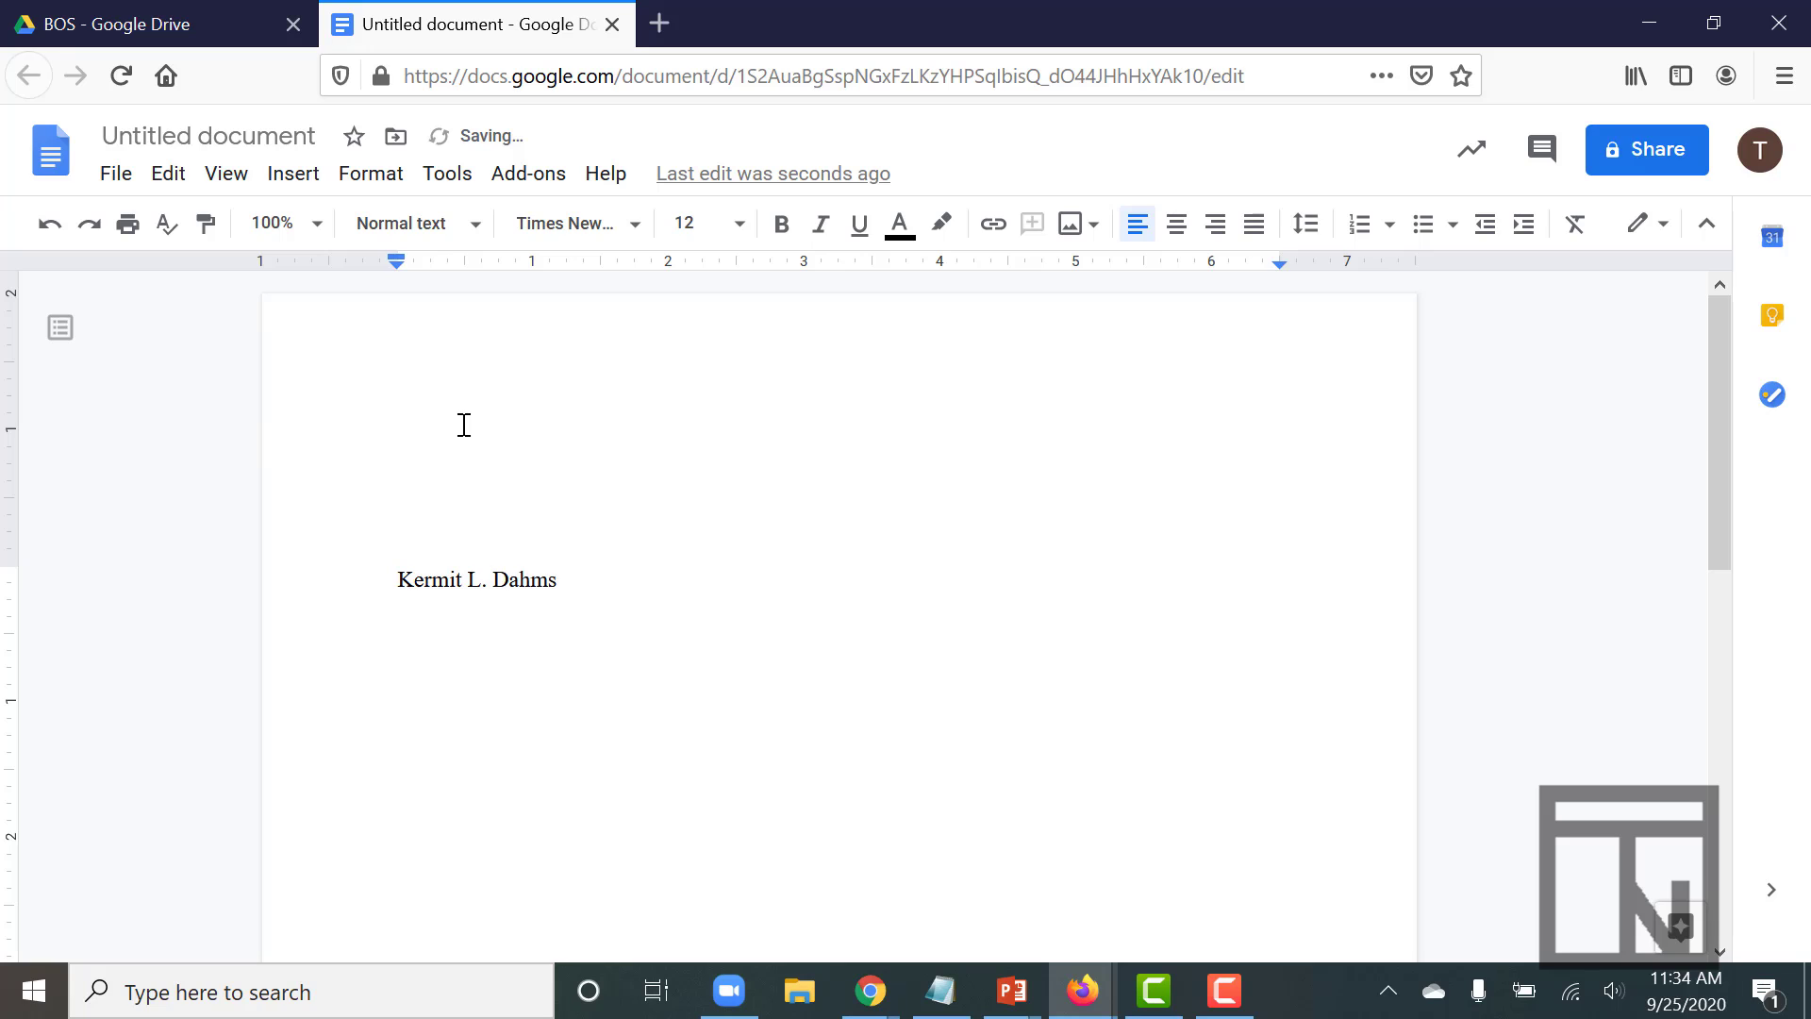
{"action": "type", "text": "Genesis Computer"}
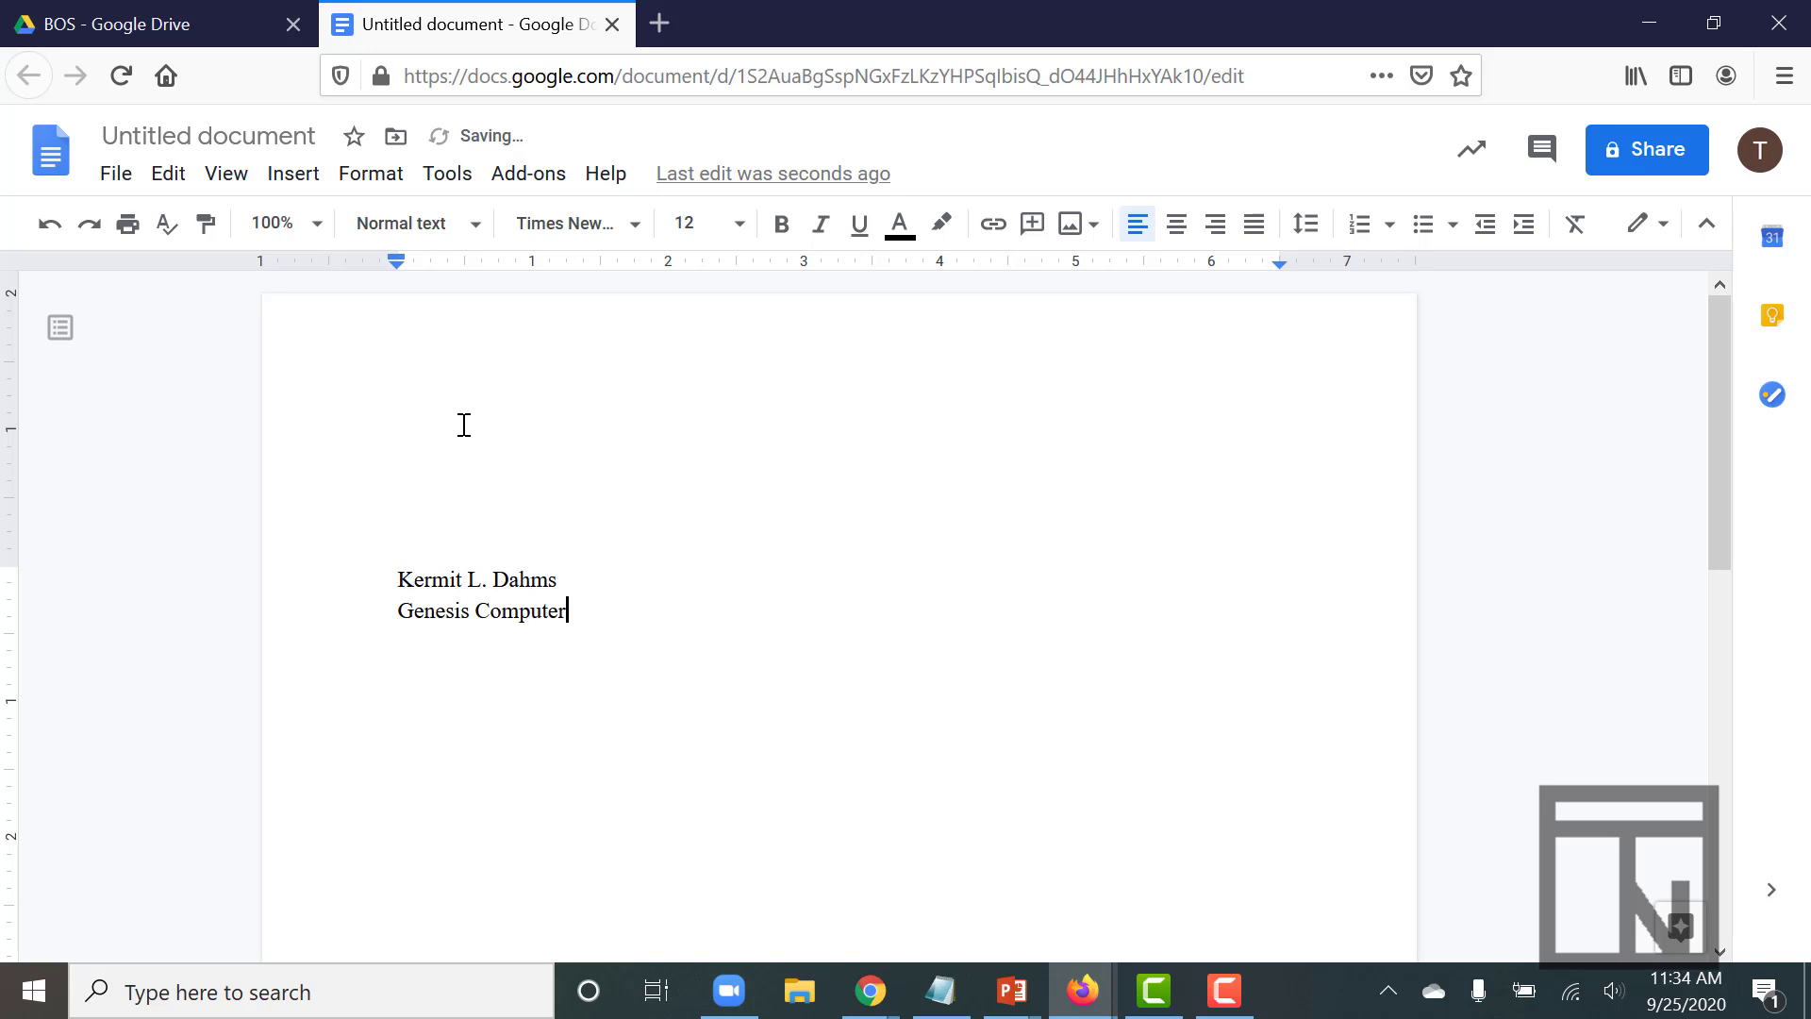
{"action": "type", "text": " Company"}
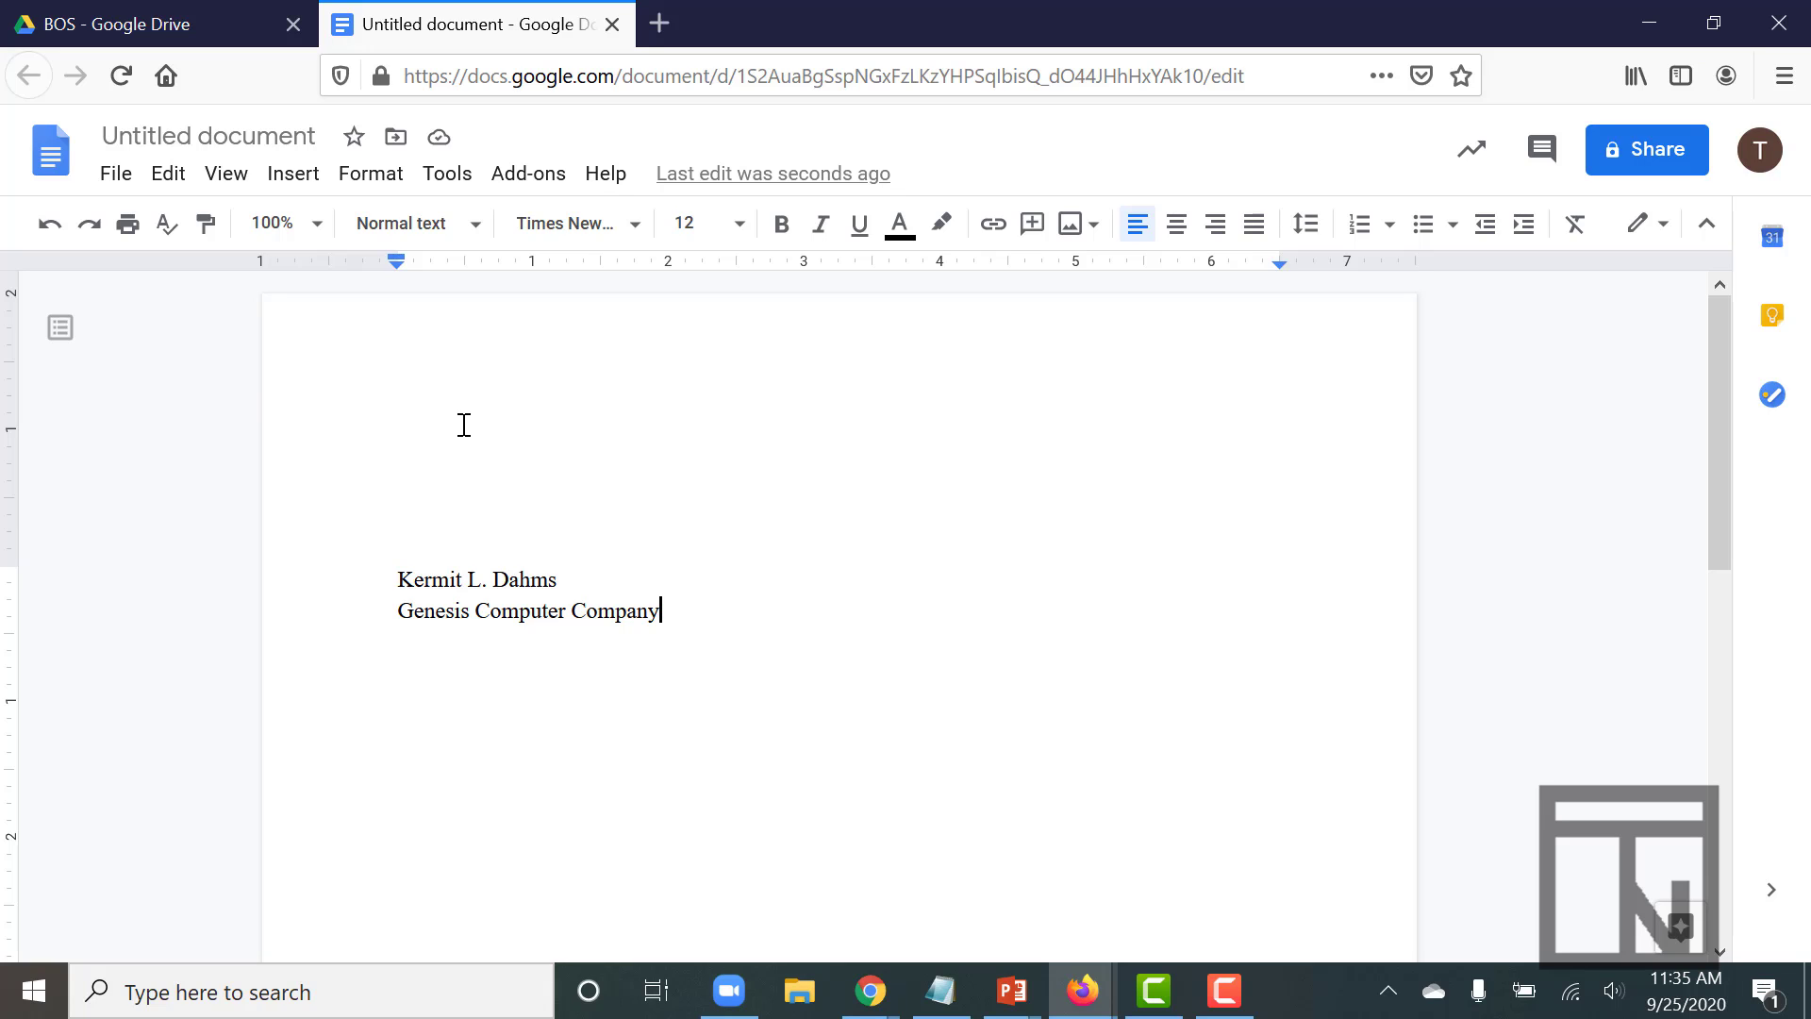
{"action": "key", "text": "Return"}
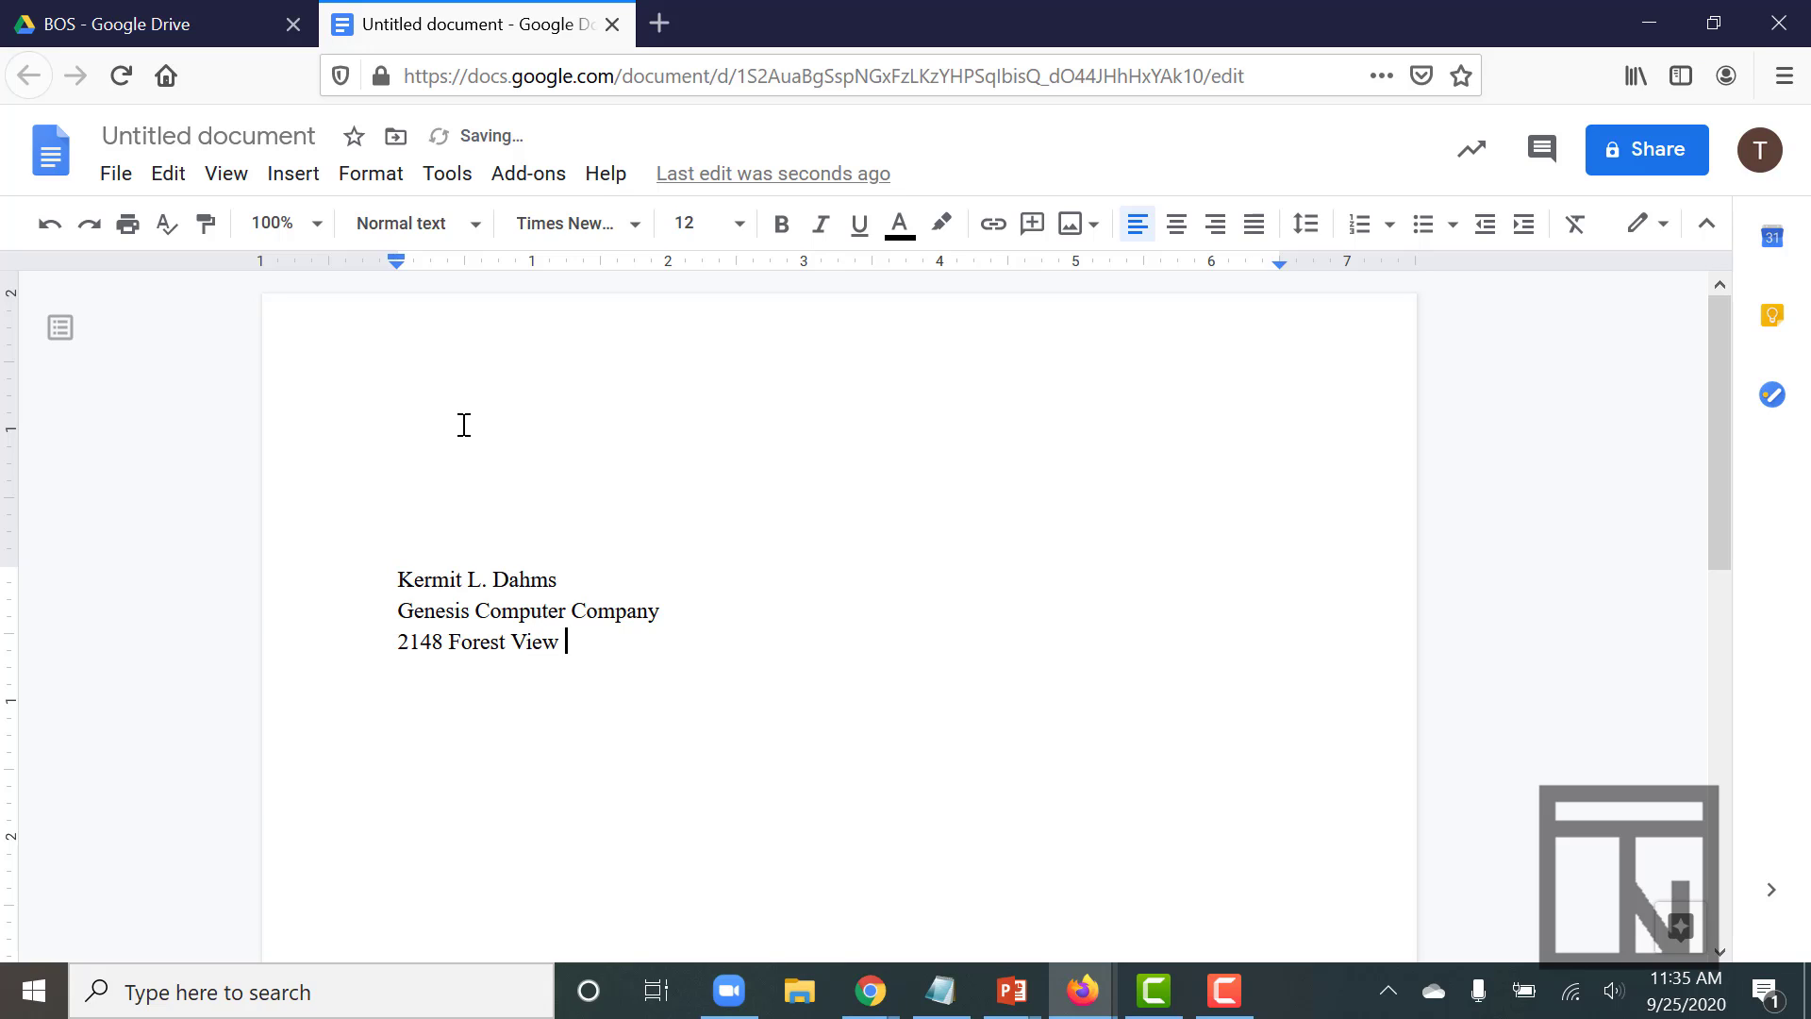
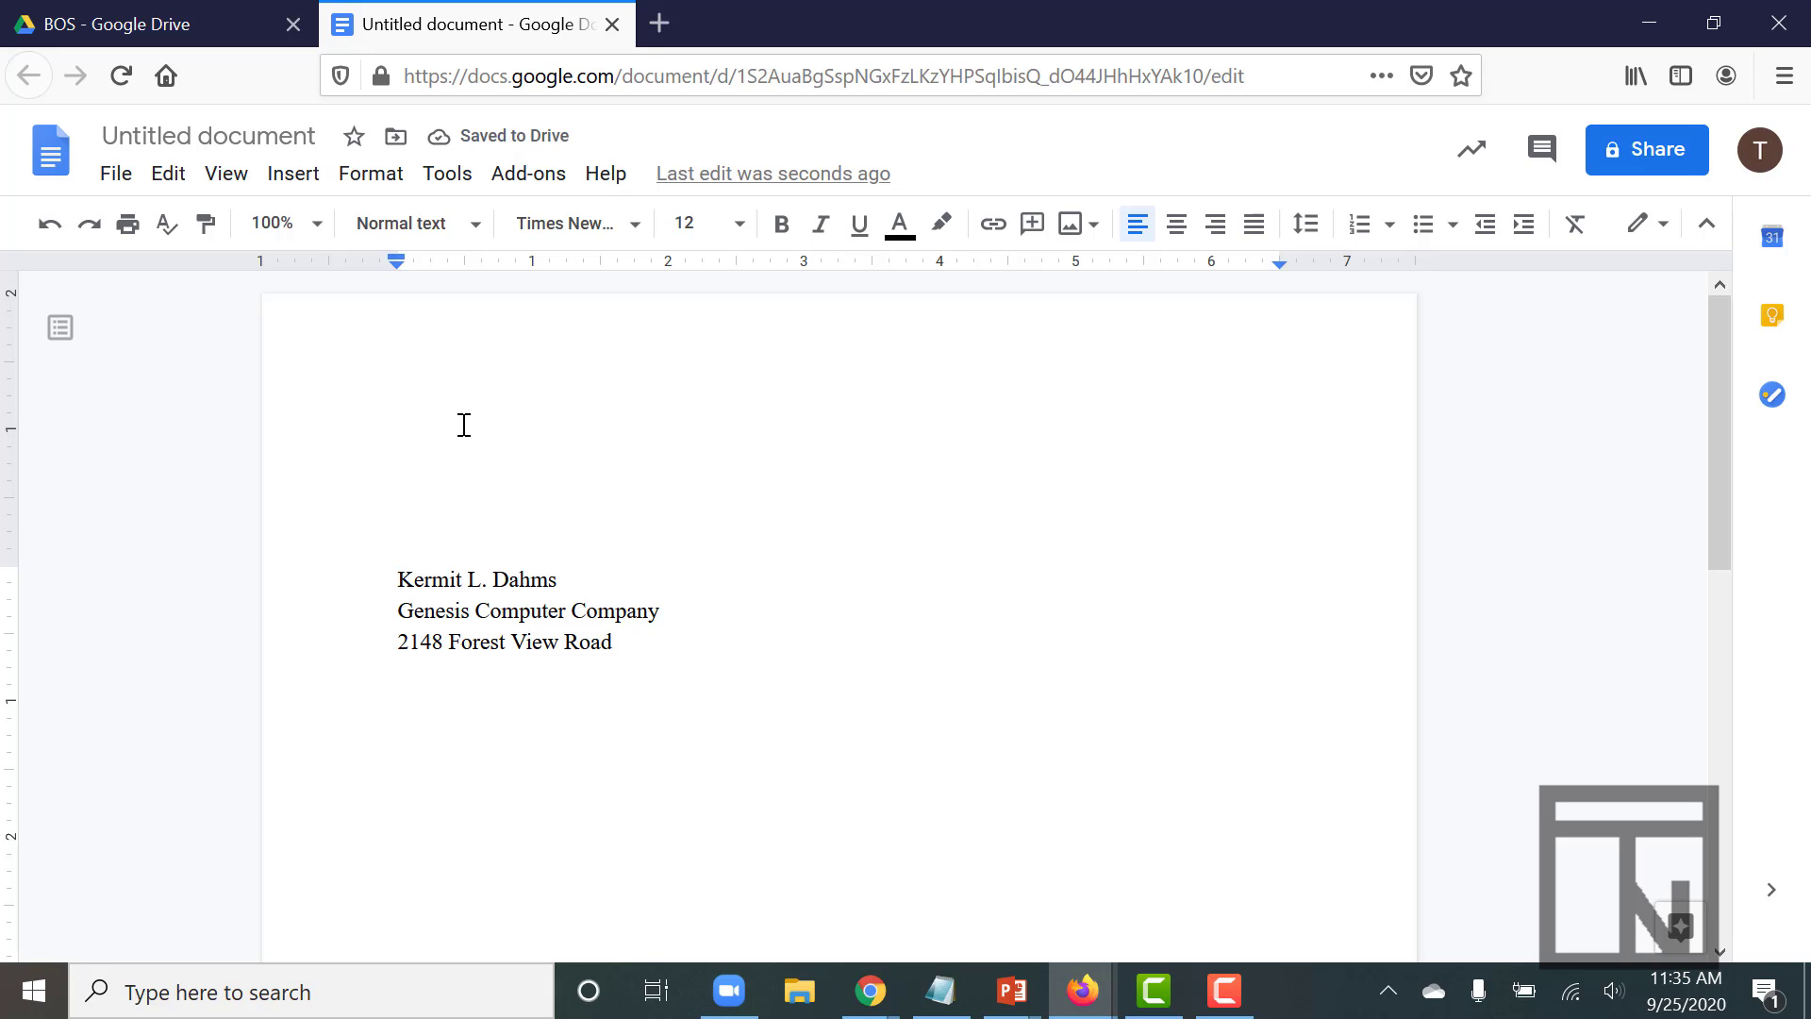
{"action": "key", "text": "Return"}
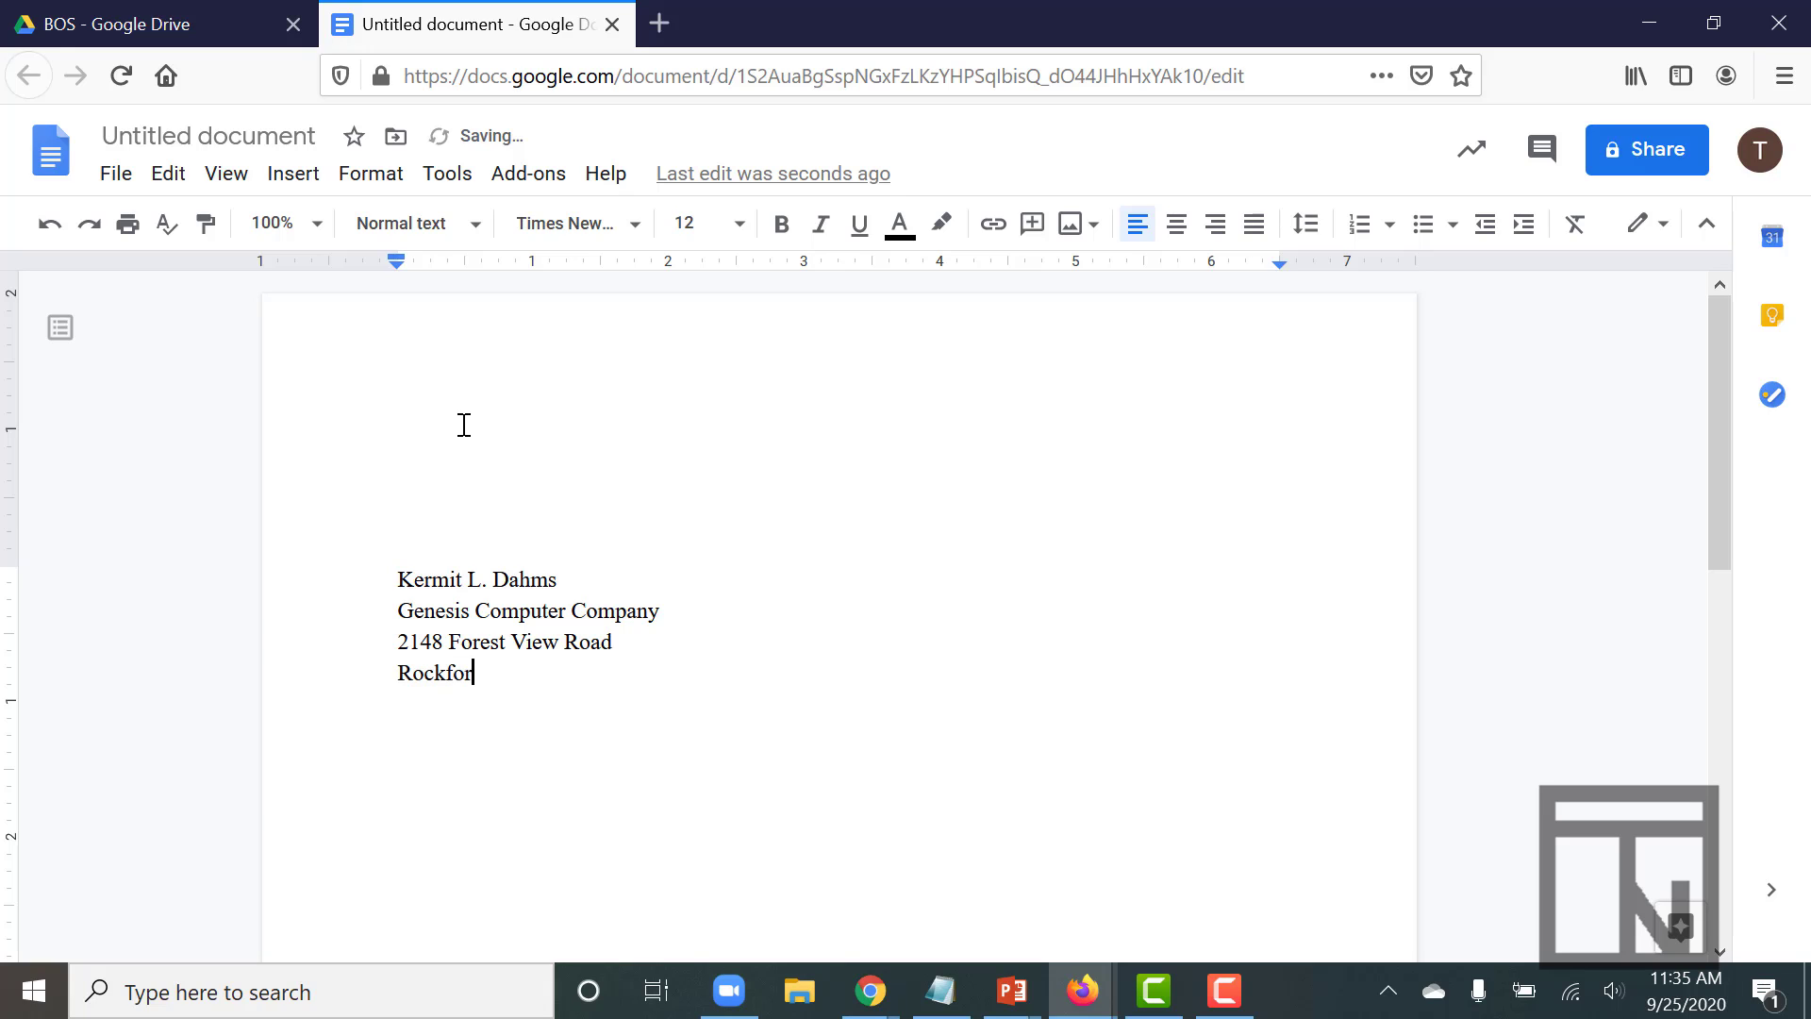
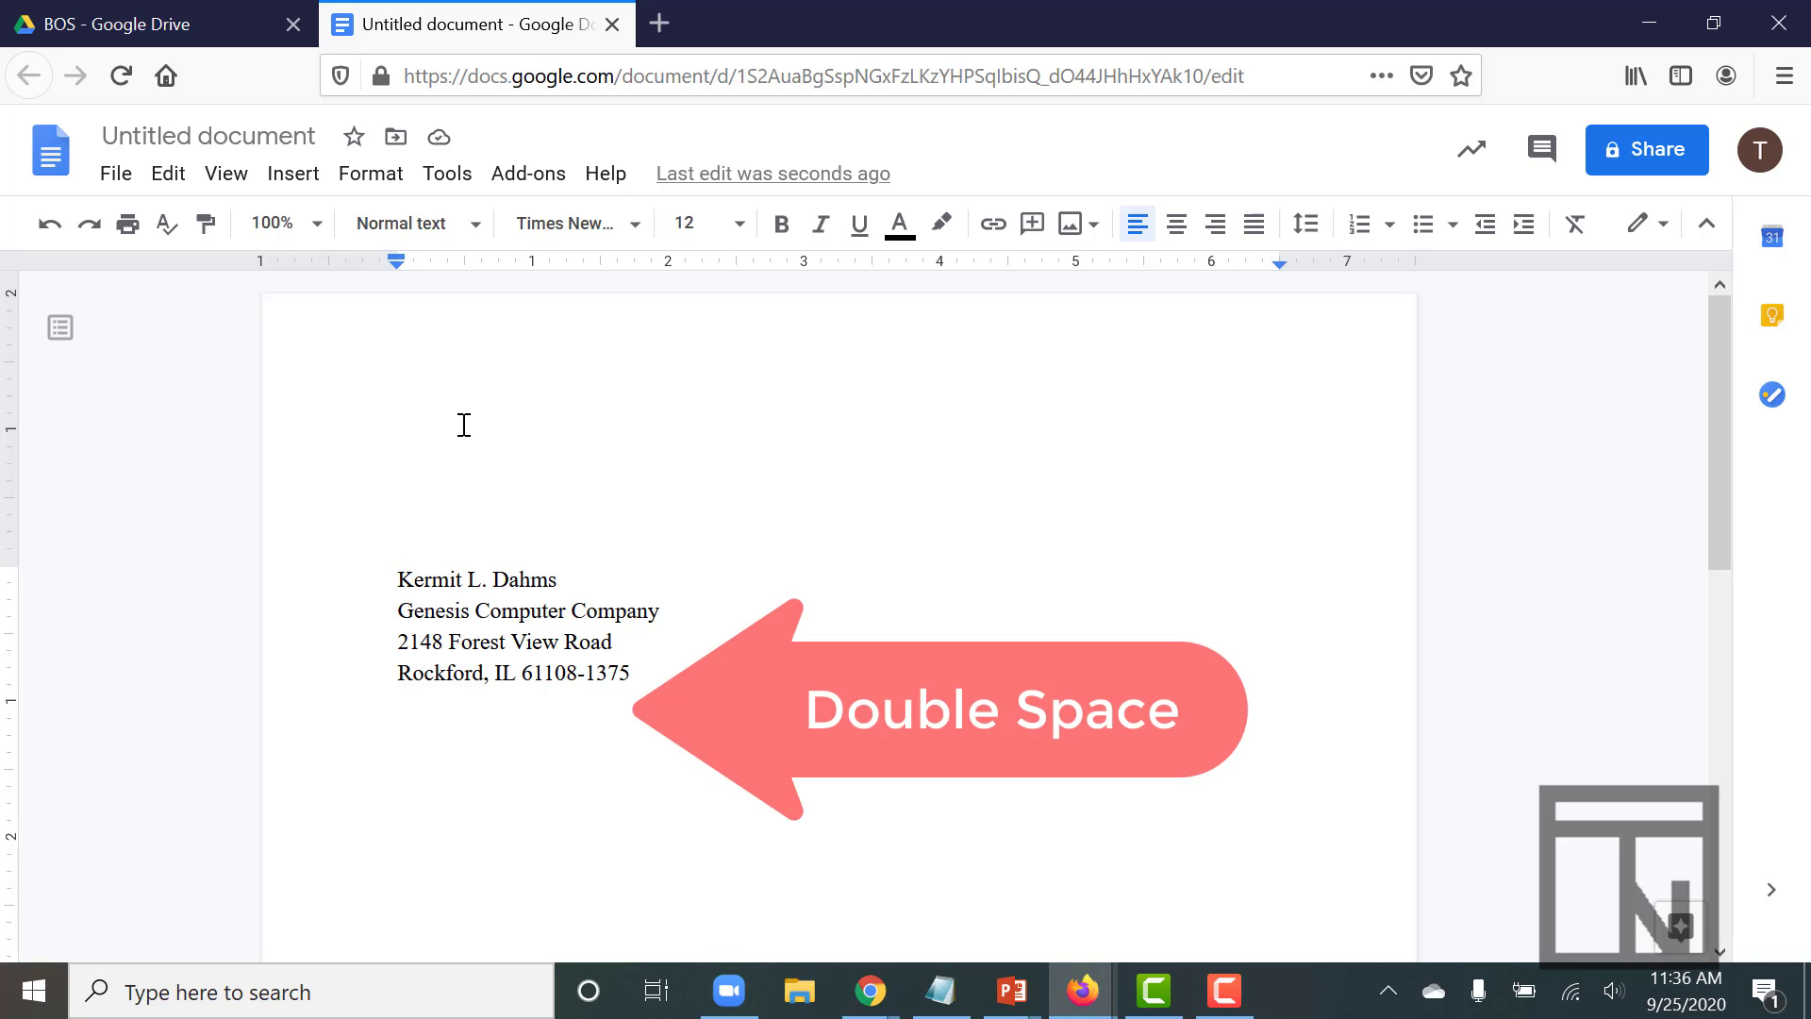
- Add the date September 25, 2020 after a blank line, leaving four blank lines below it
{"action": "key", "text": "Return"}
{"action": "key", "text": "Return"}
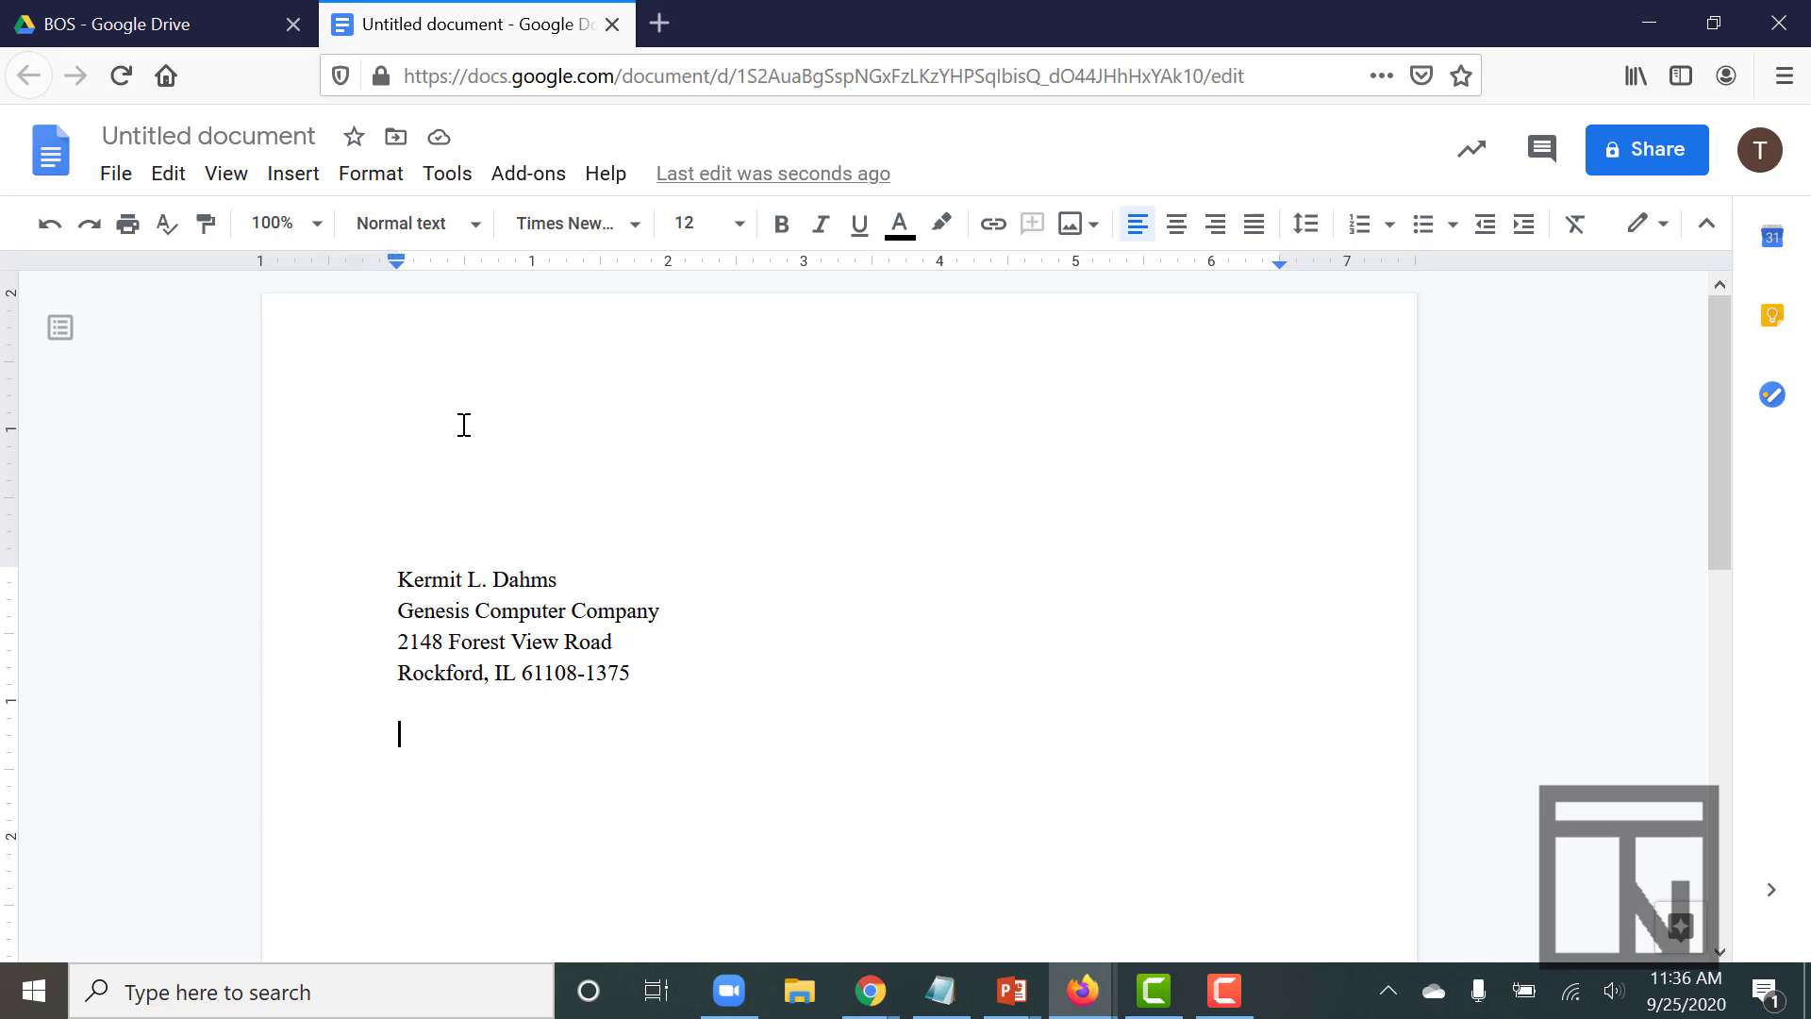
{"action": "type", "text": "Sept"}
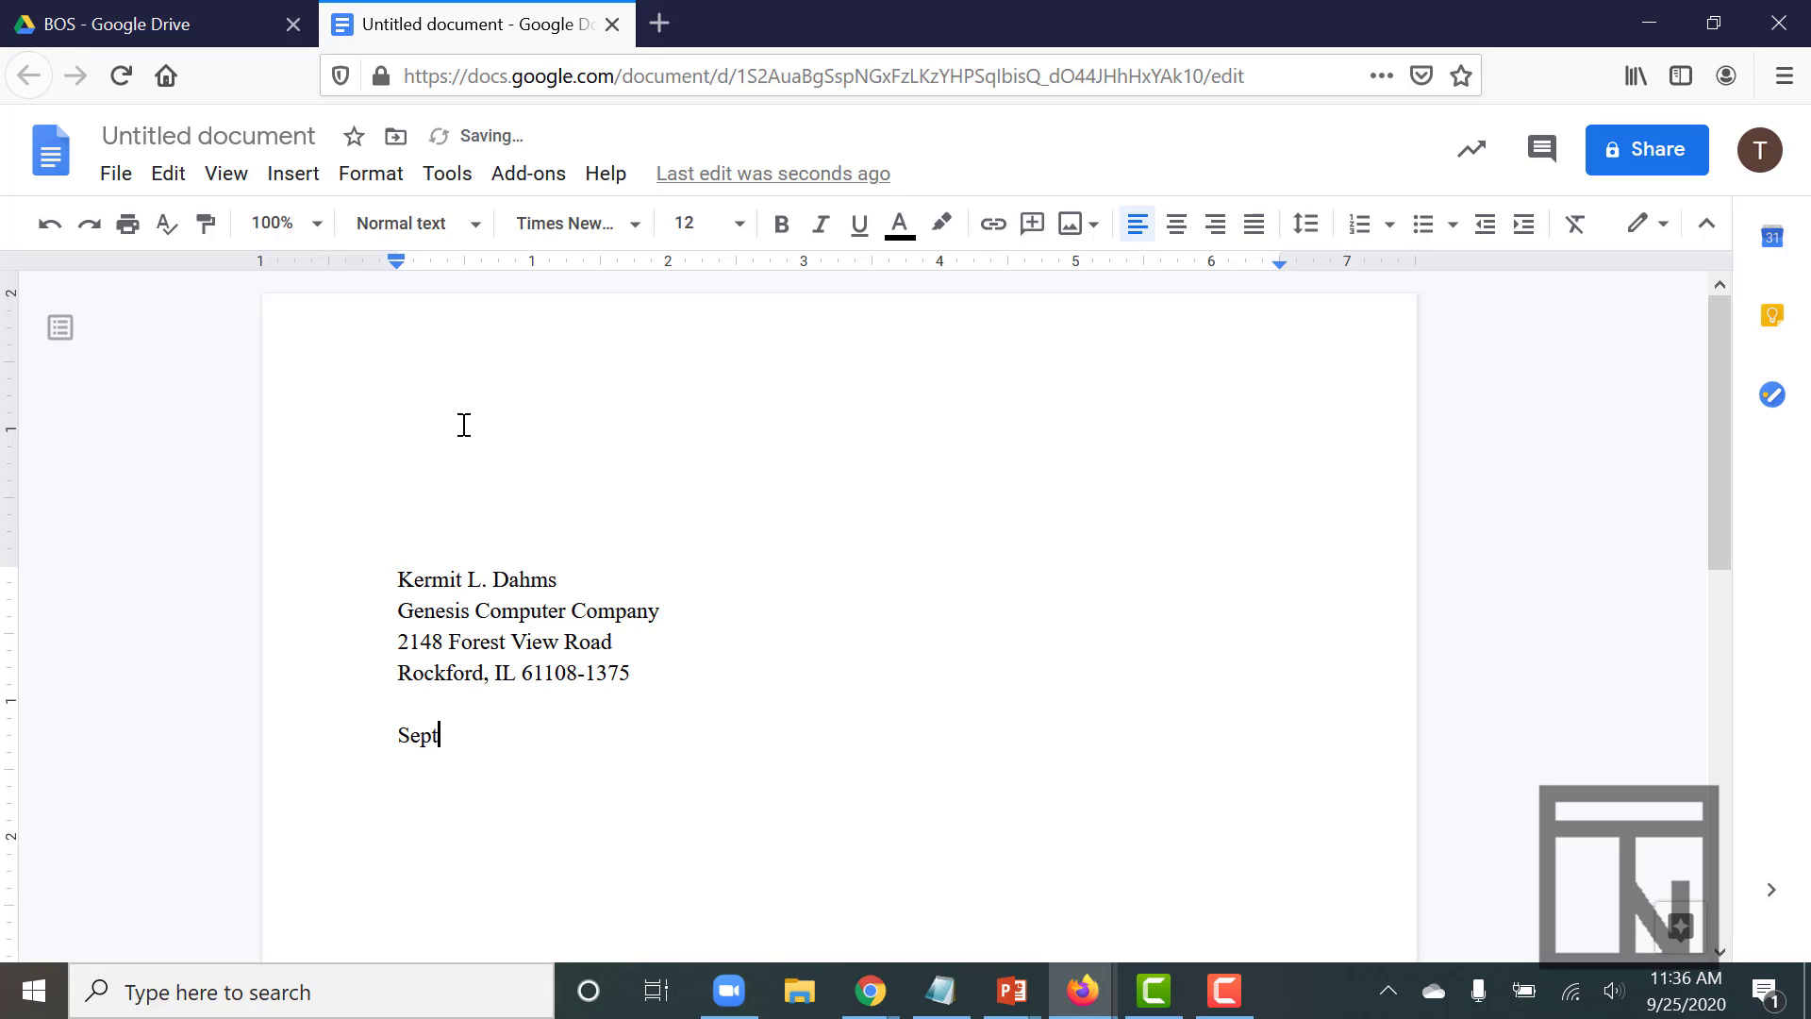
{"action": "type", "text": "ember 25, 2020"}
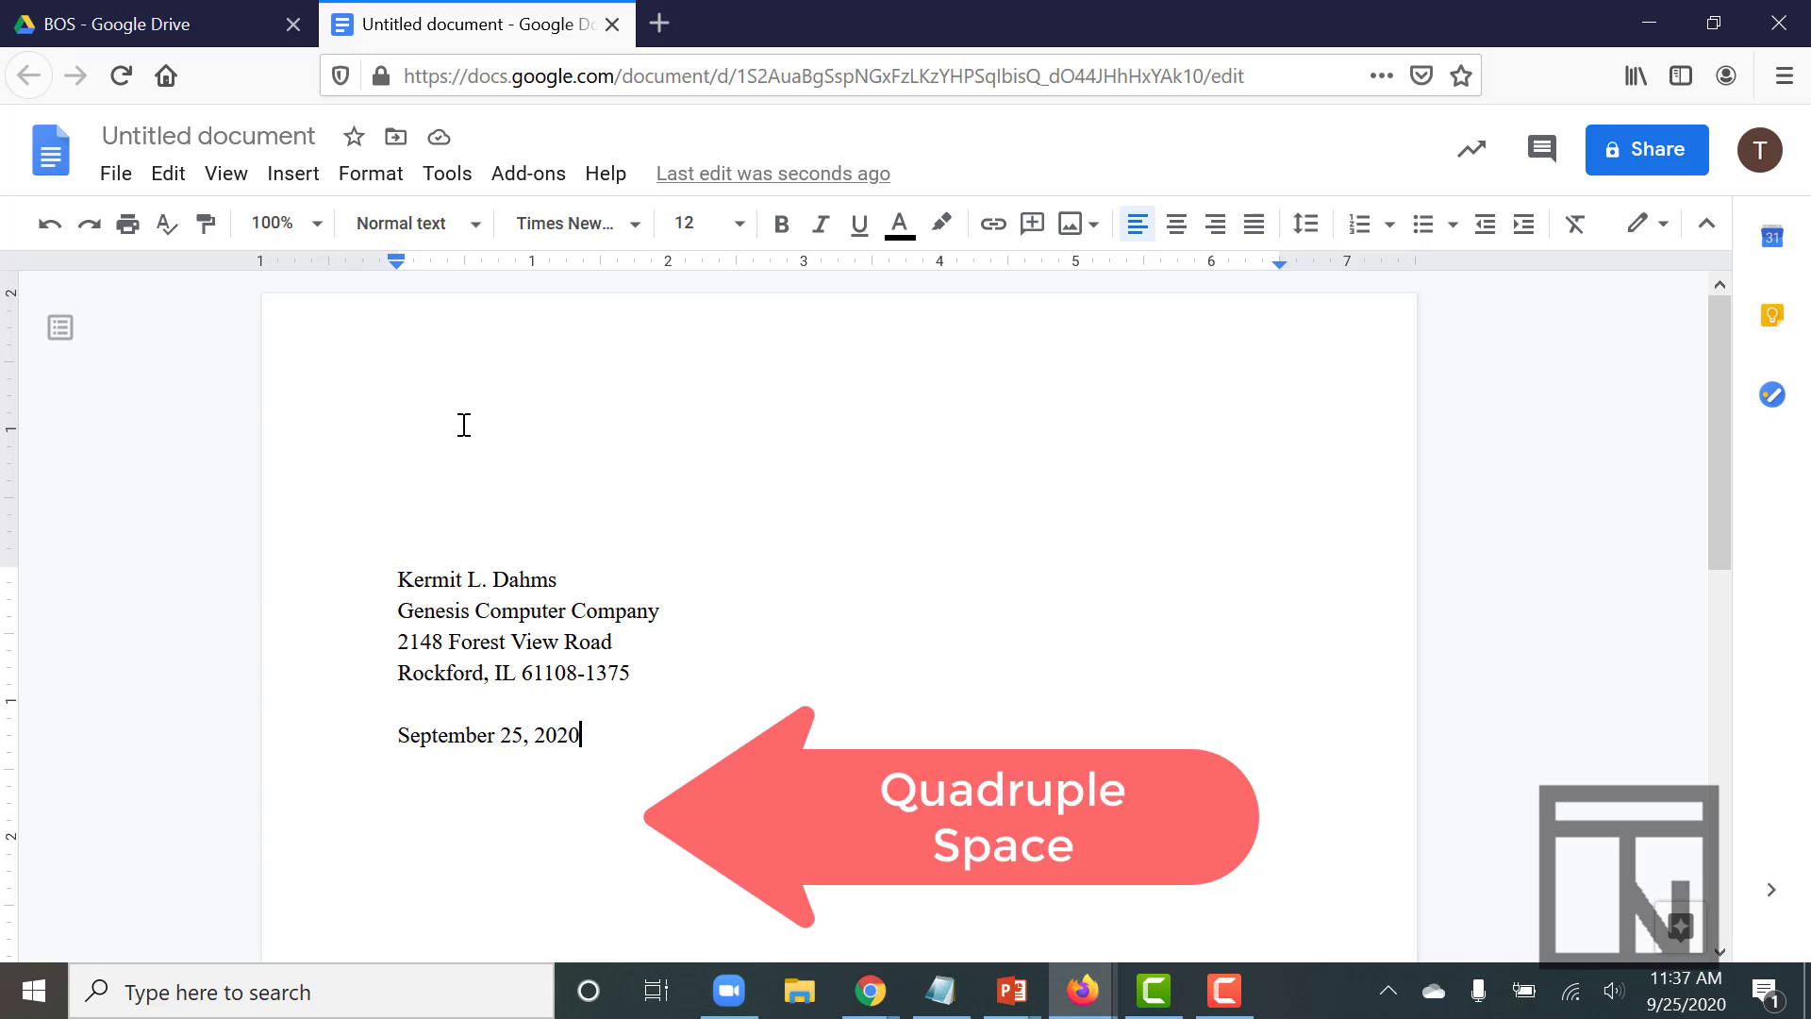
{"action": "key", "text": "Return"}
{"action": "key", "text": "Return"}
{"action": "key", "text": "Return"}
{"action": "key", "text": "Return"}
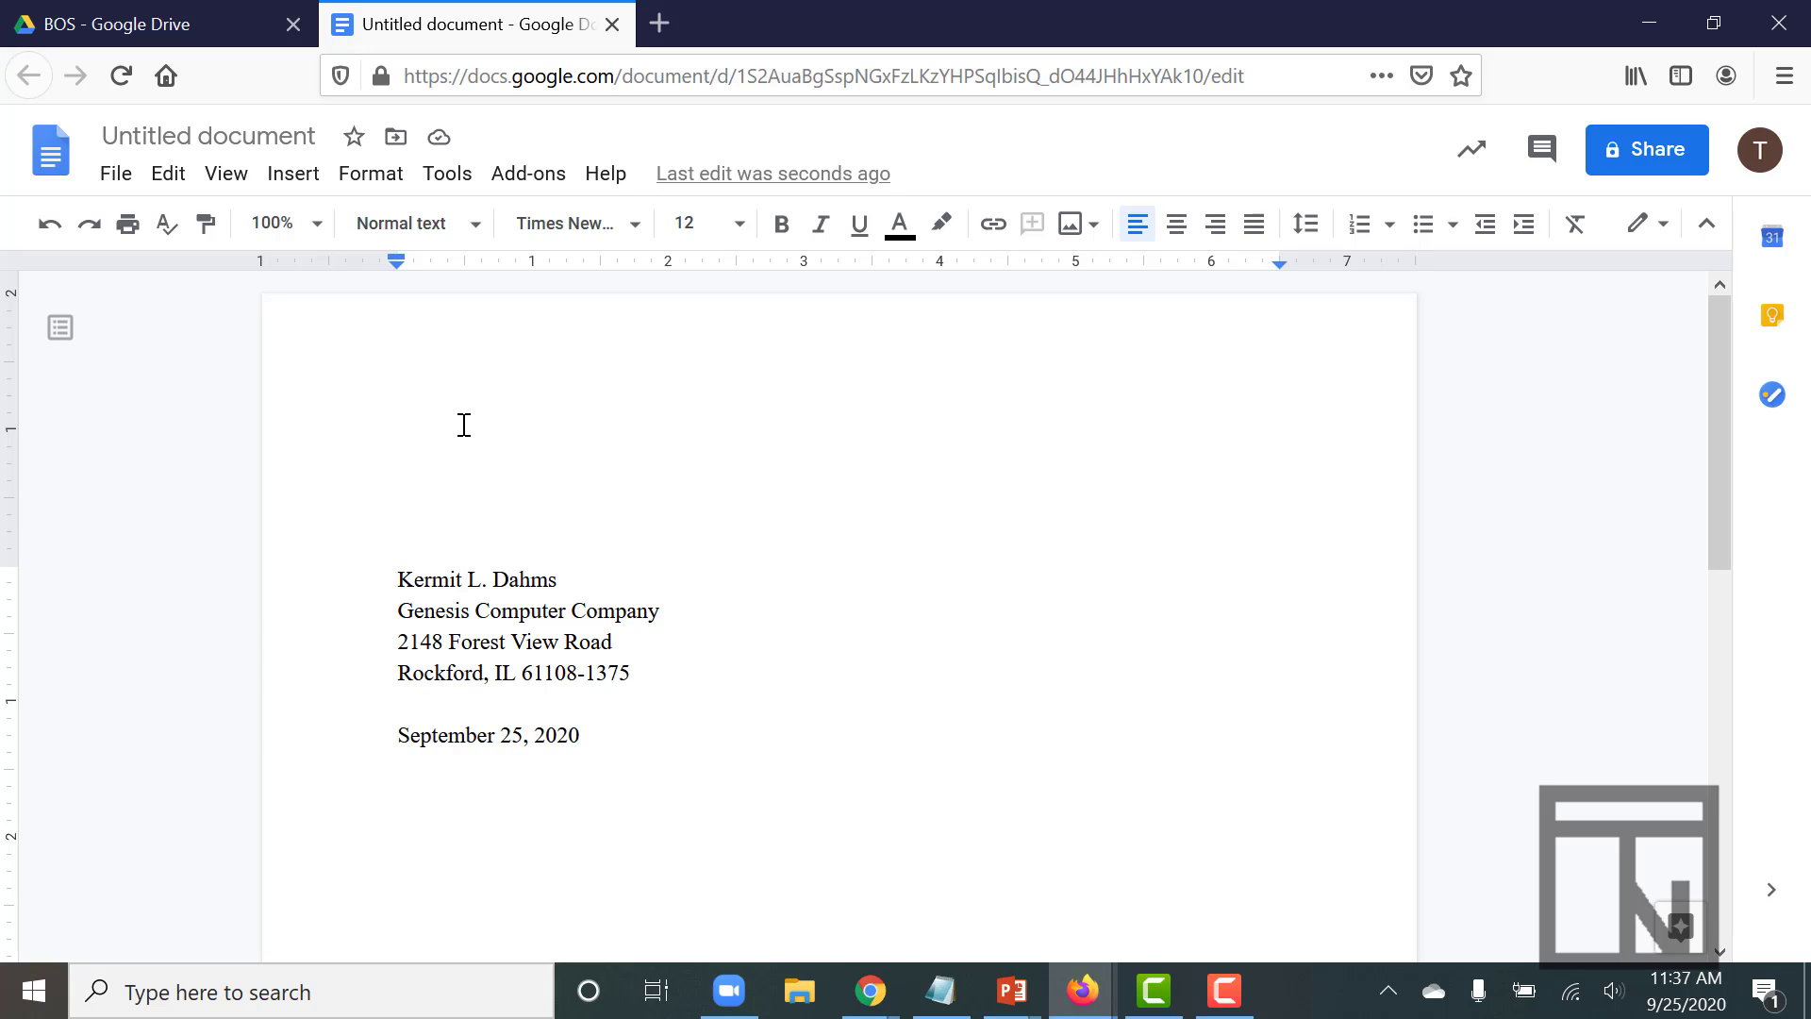
- Type the recipient's name, Mesa Public Schools, the street address and the city/state/ZIP line
{"action": "type", "text": "Mrs. "}
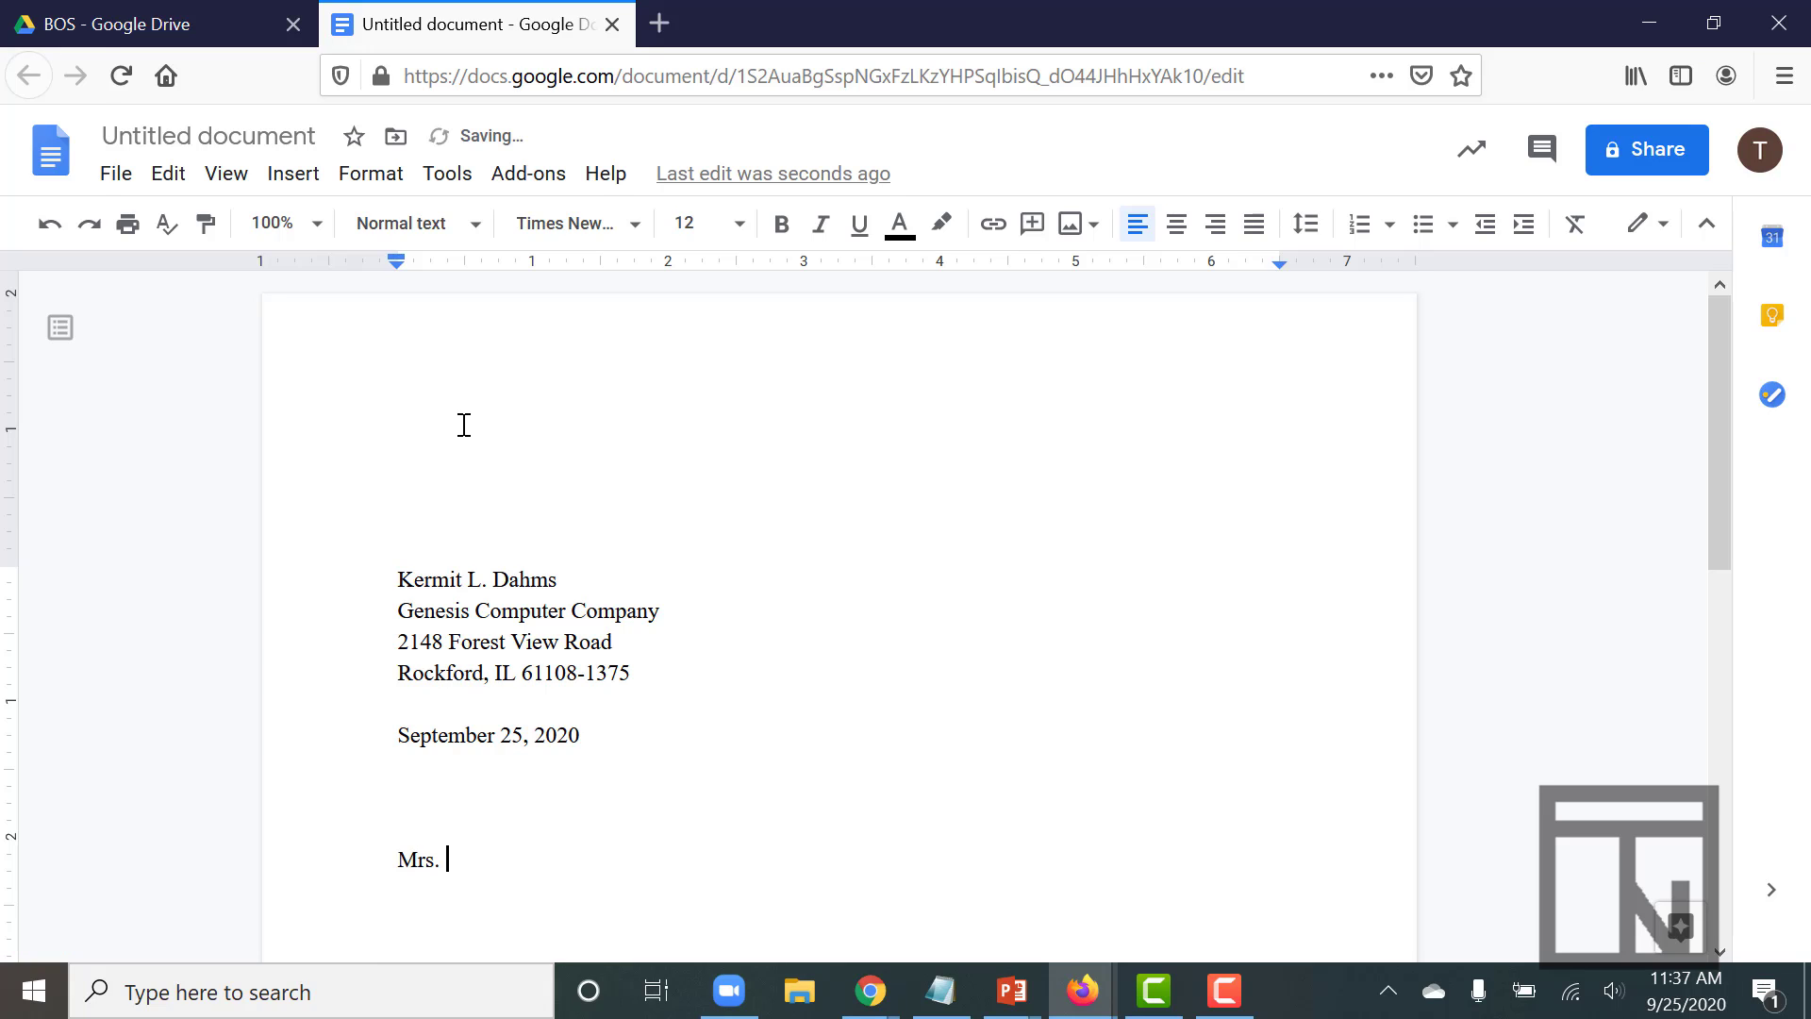
{"action": "key", "text": "Return"}
{"action": "type", "text": "Mes"}
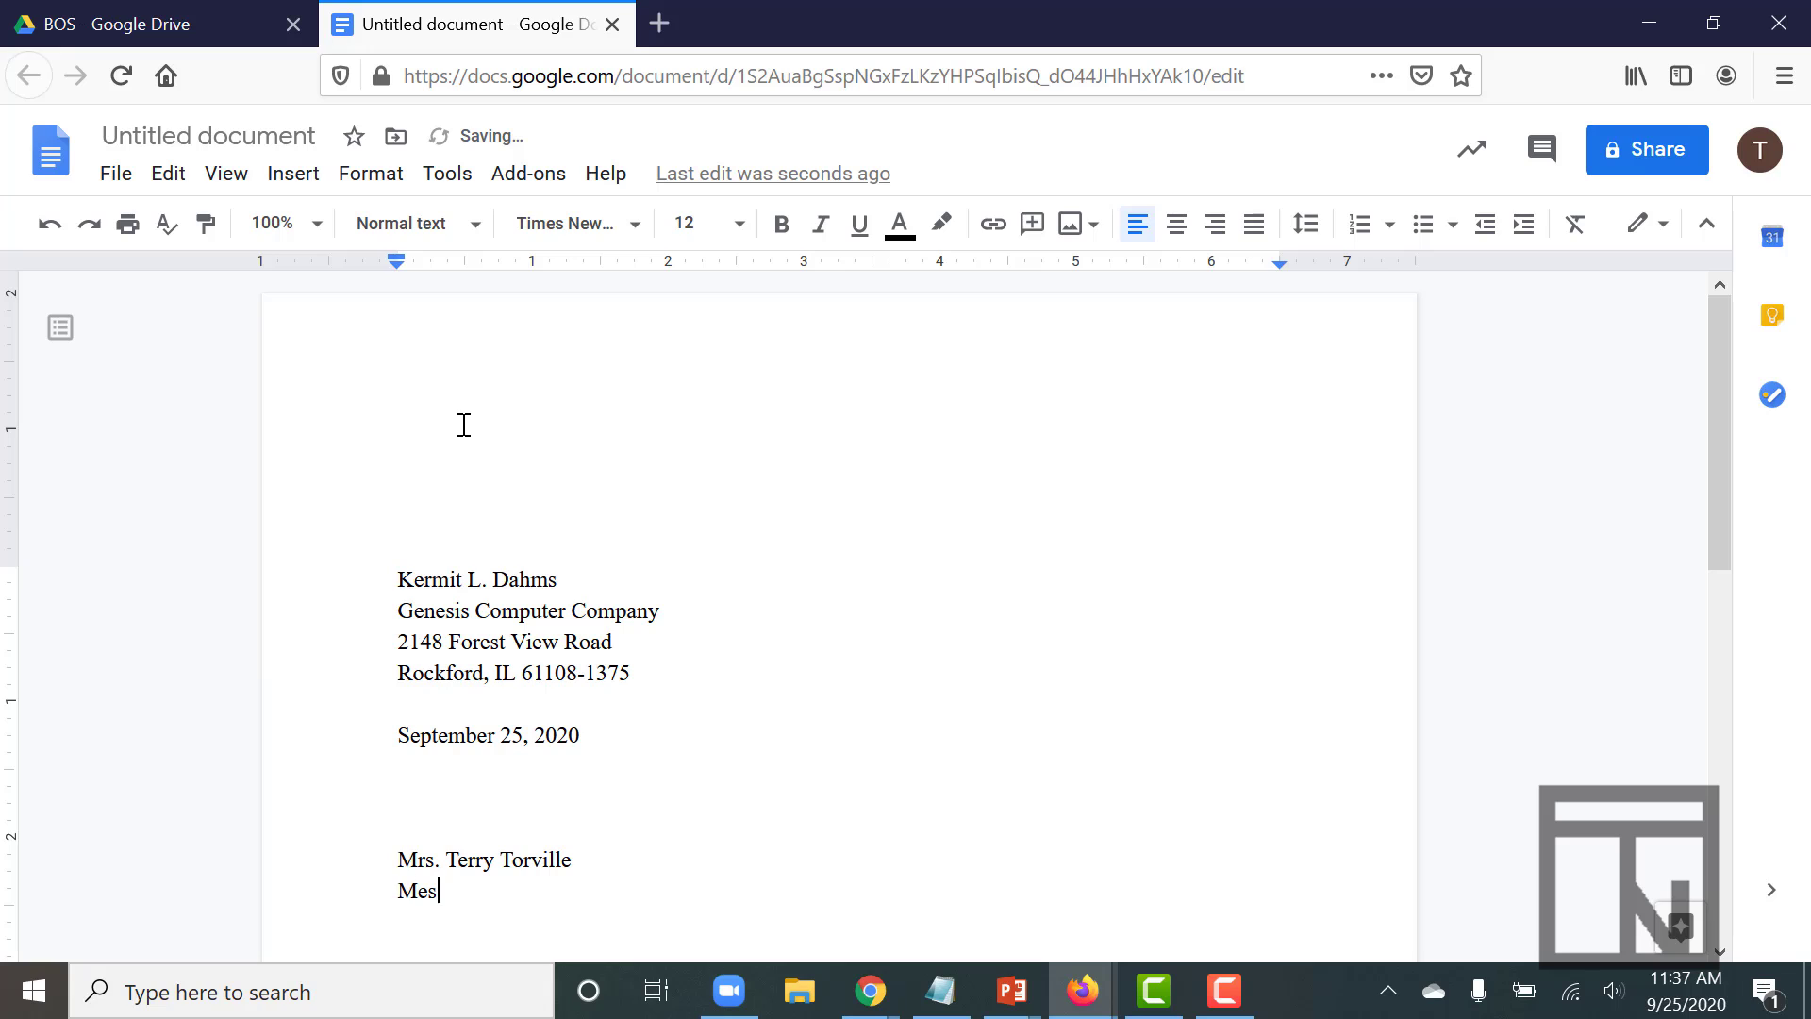
{"action": "type", "text": "a Public Schools"}
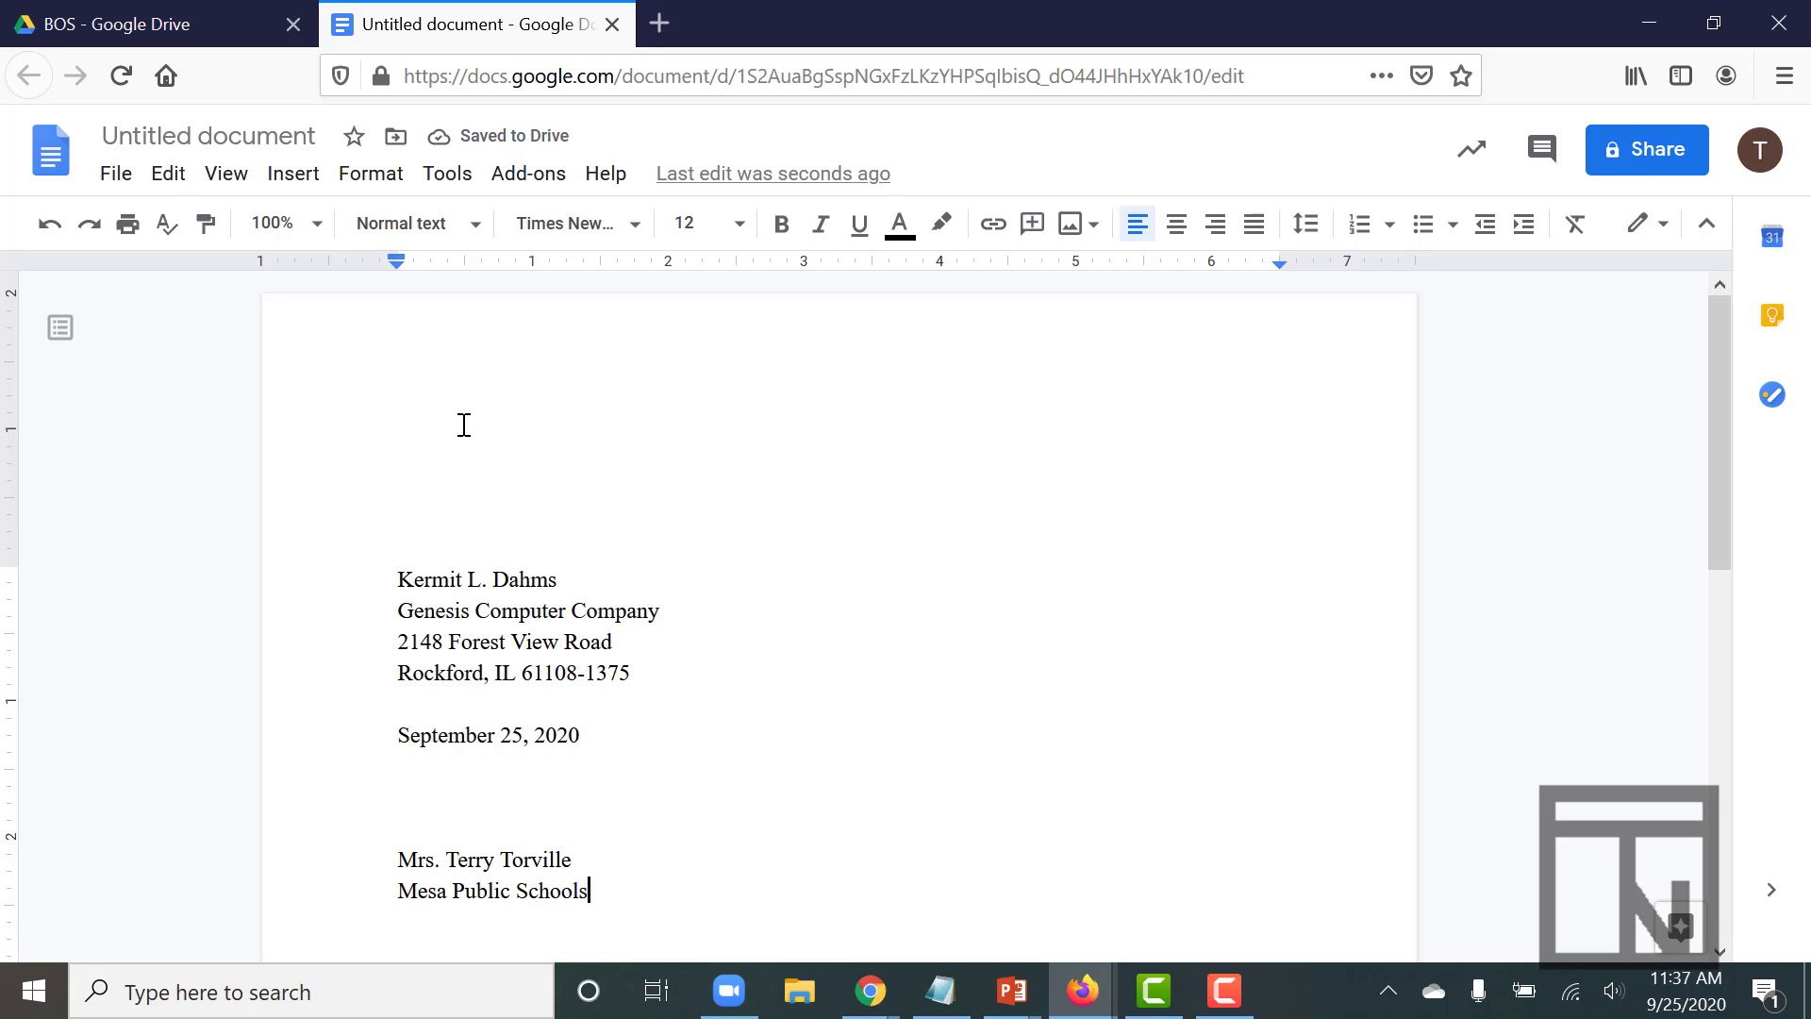
{"action": "key", "text": "Return"}
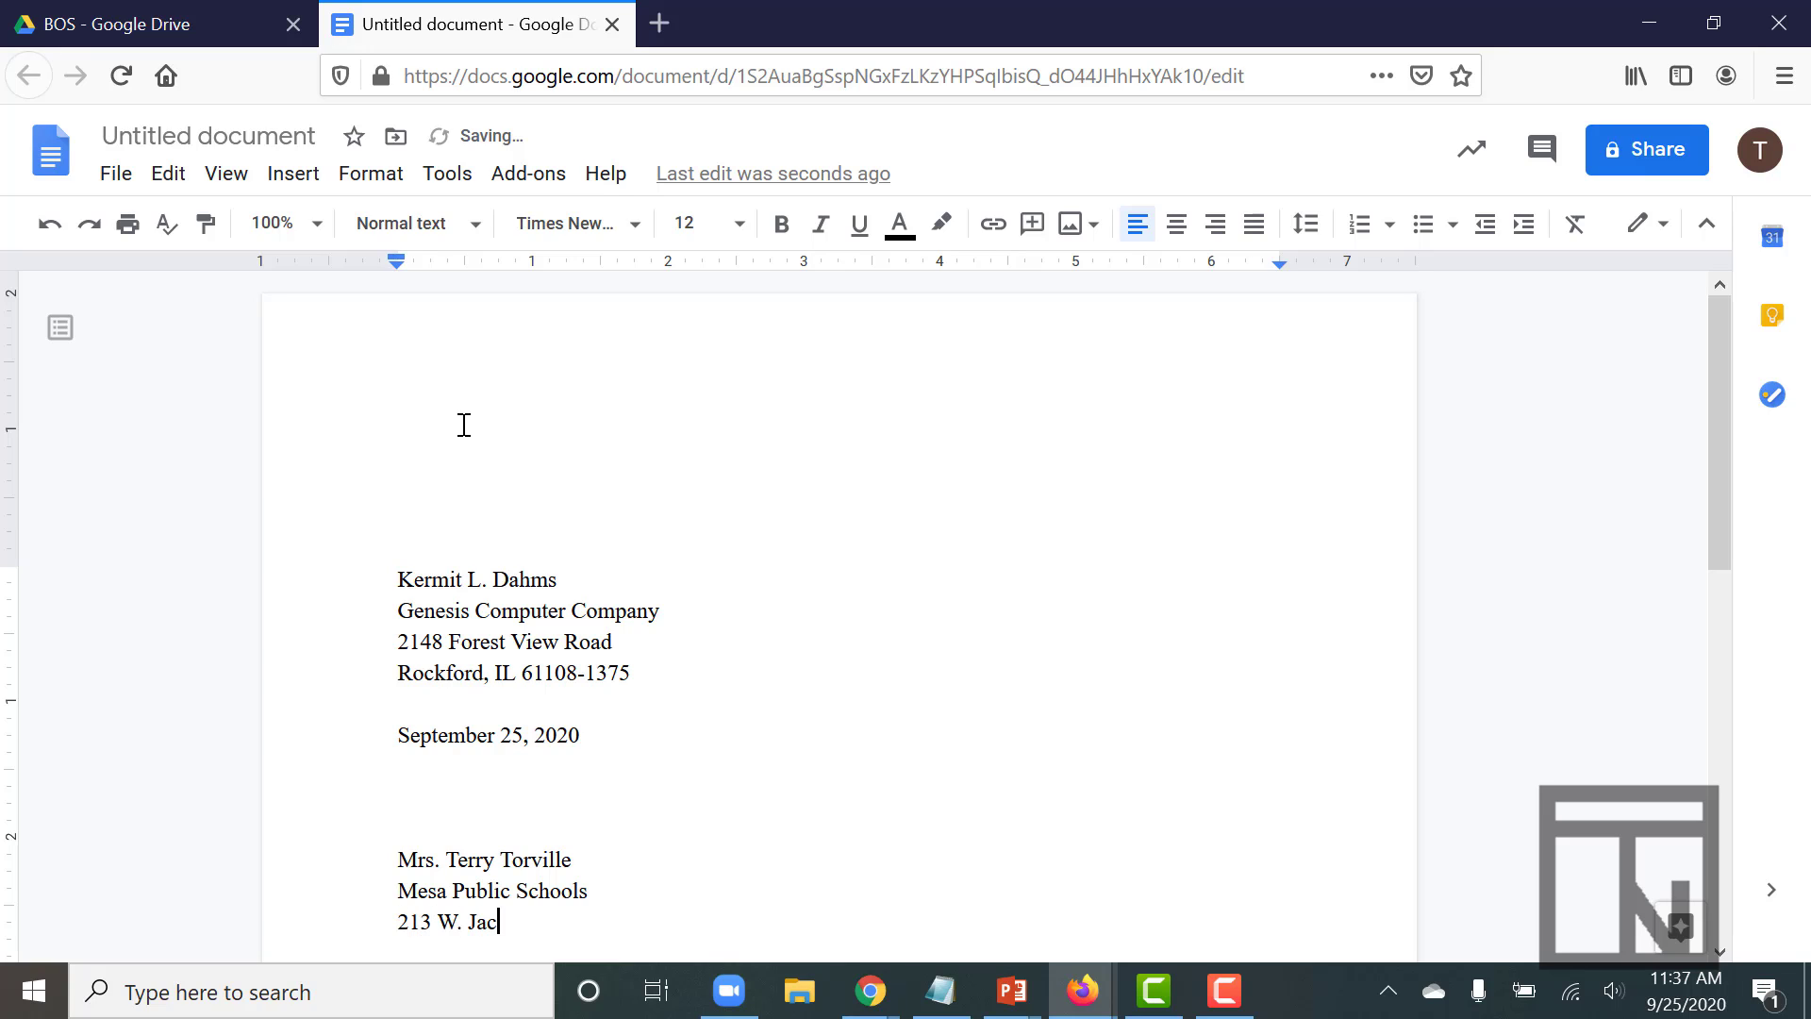
{"action": "key", "text": "Return"}
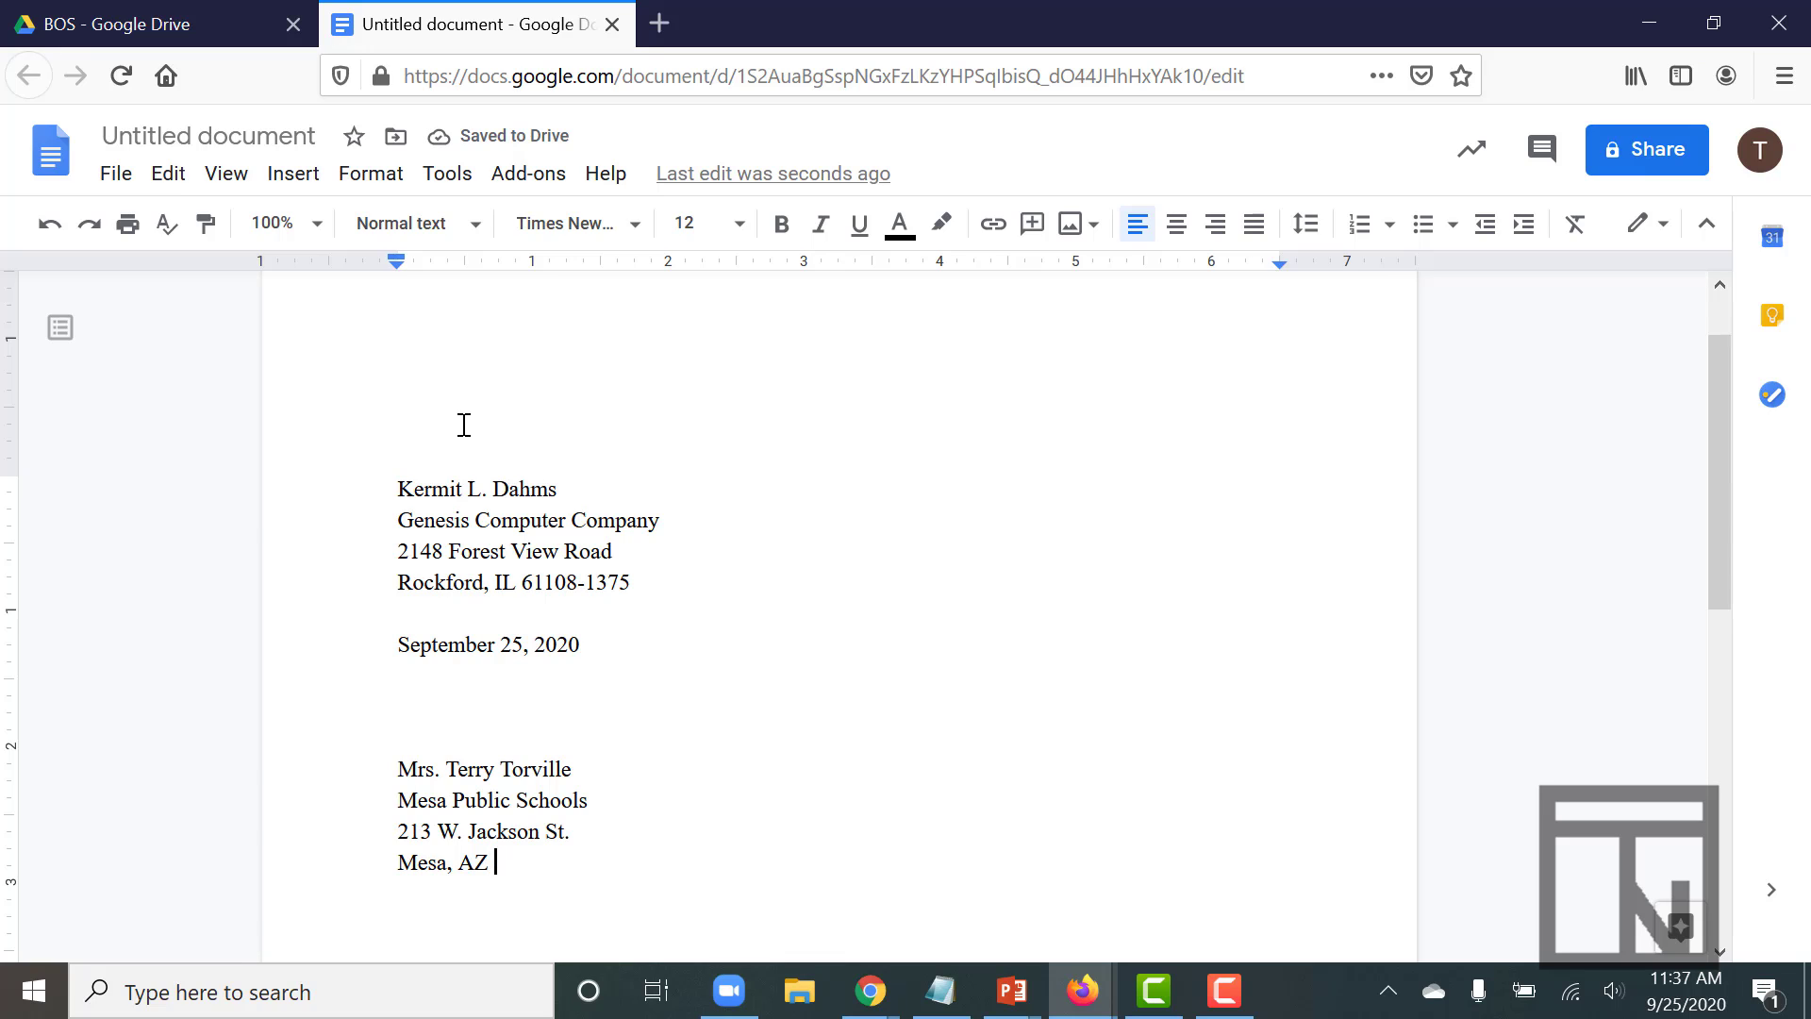
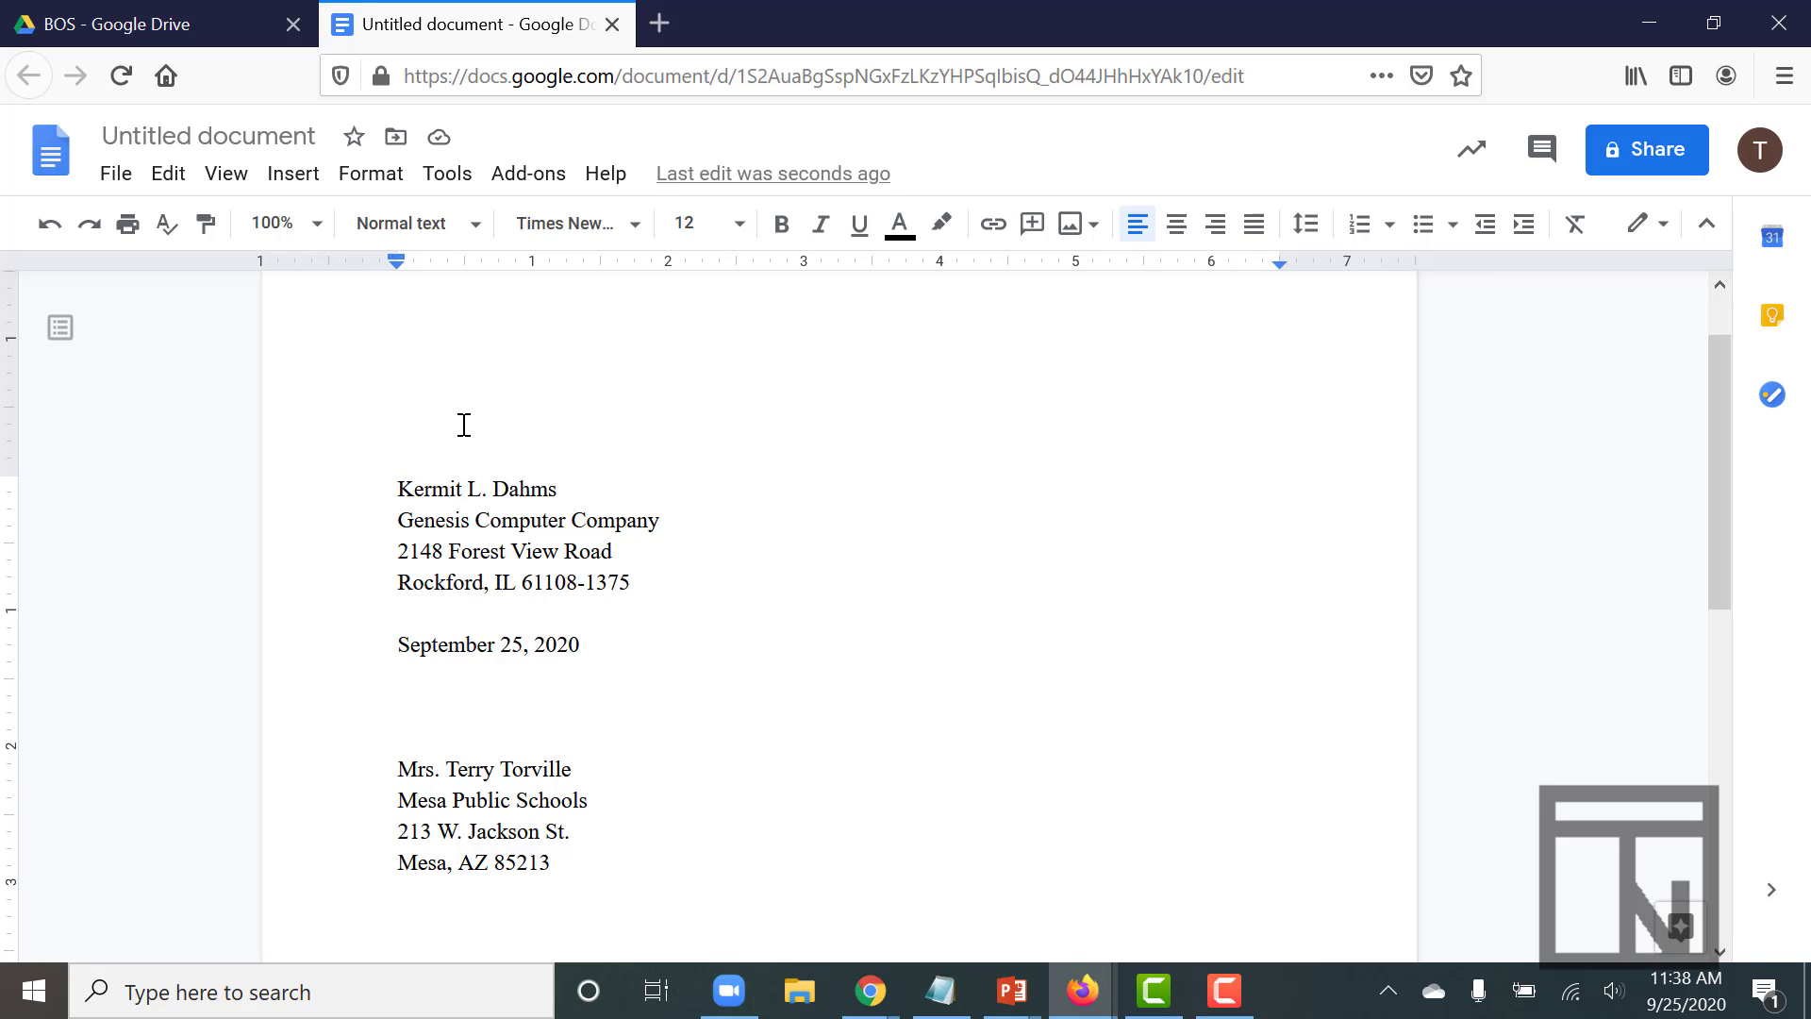
- Type a 'Dear' salutation to the recipient ending in a colon, then paste the four body paragraphs
{"action": "scroll", "coordinate": [464, 424], "scroll_direction": "down", "scroll_amount": 6}
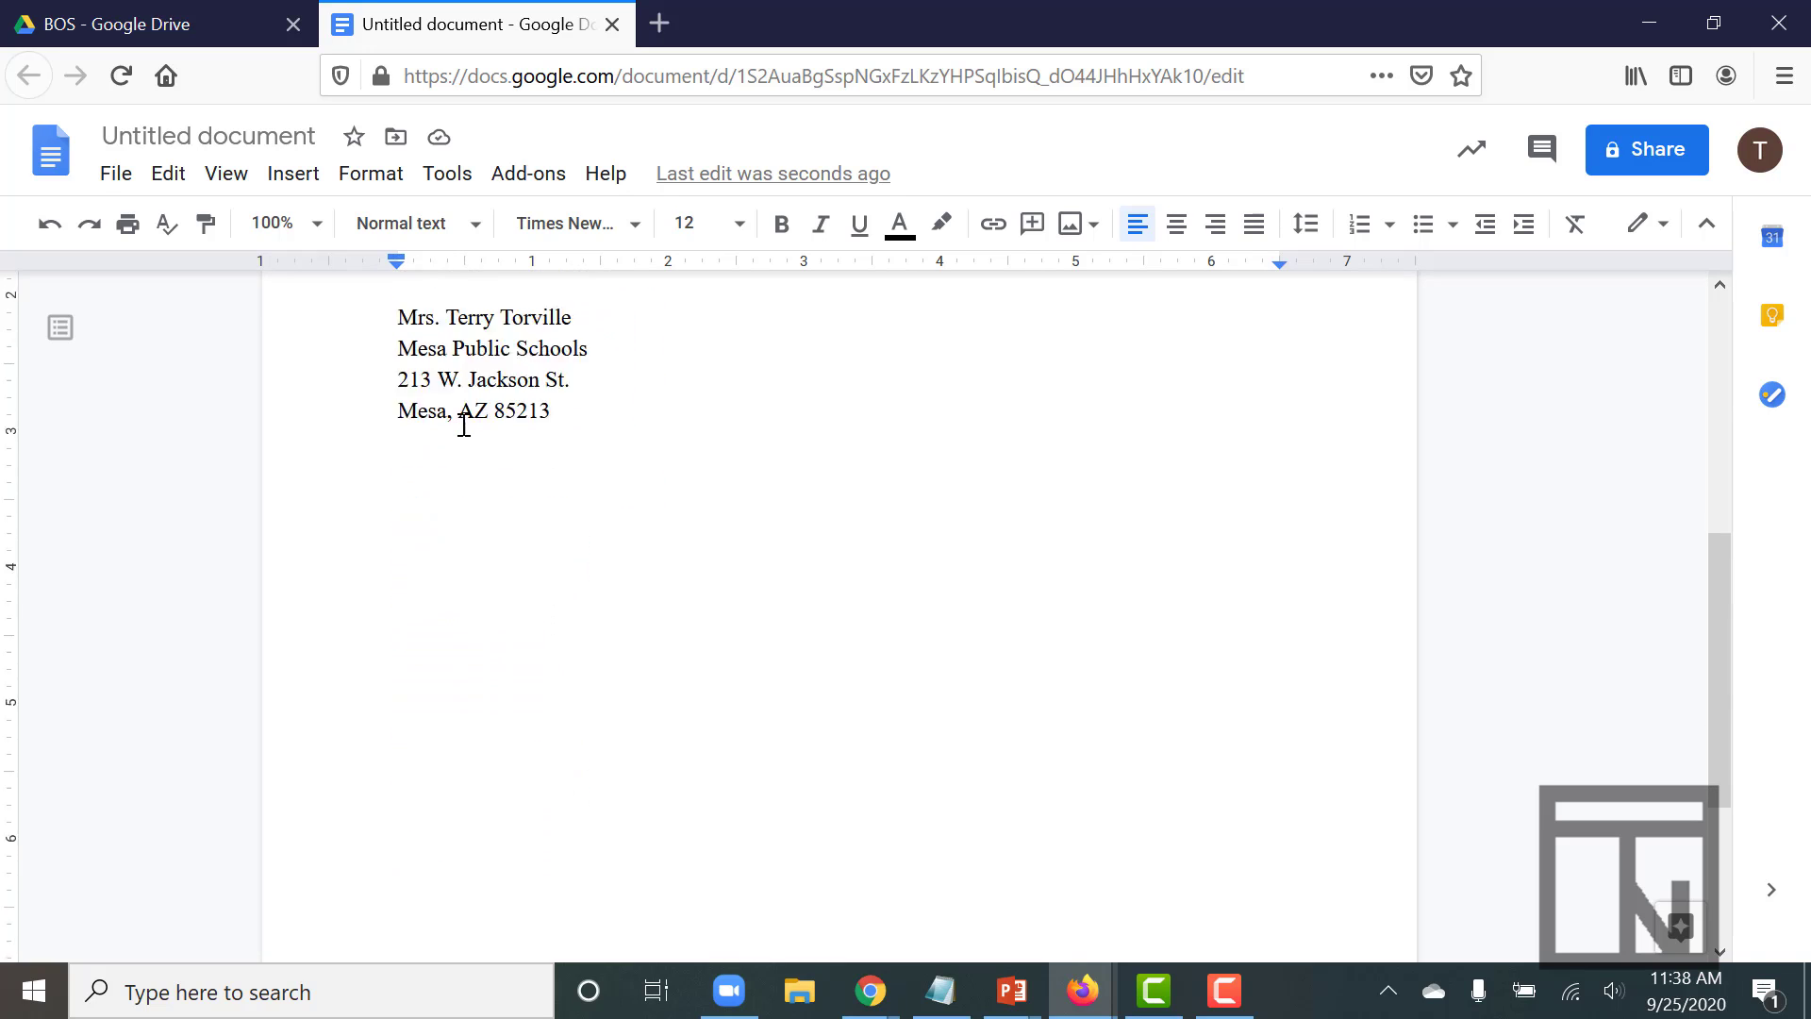
{"action": "scroll", "coordinate": [464, 425], "scroll_direction": "up", "scroll_amount": 1}
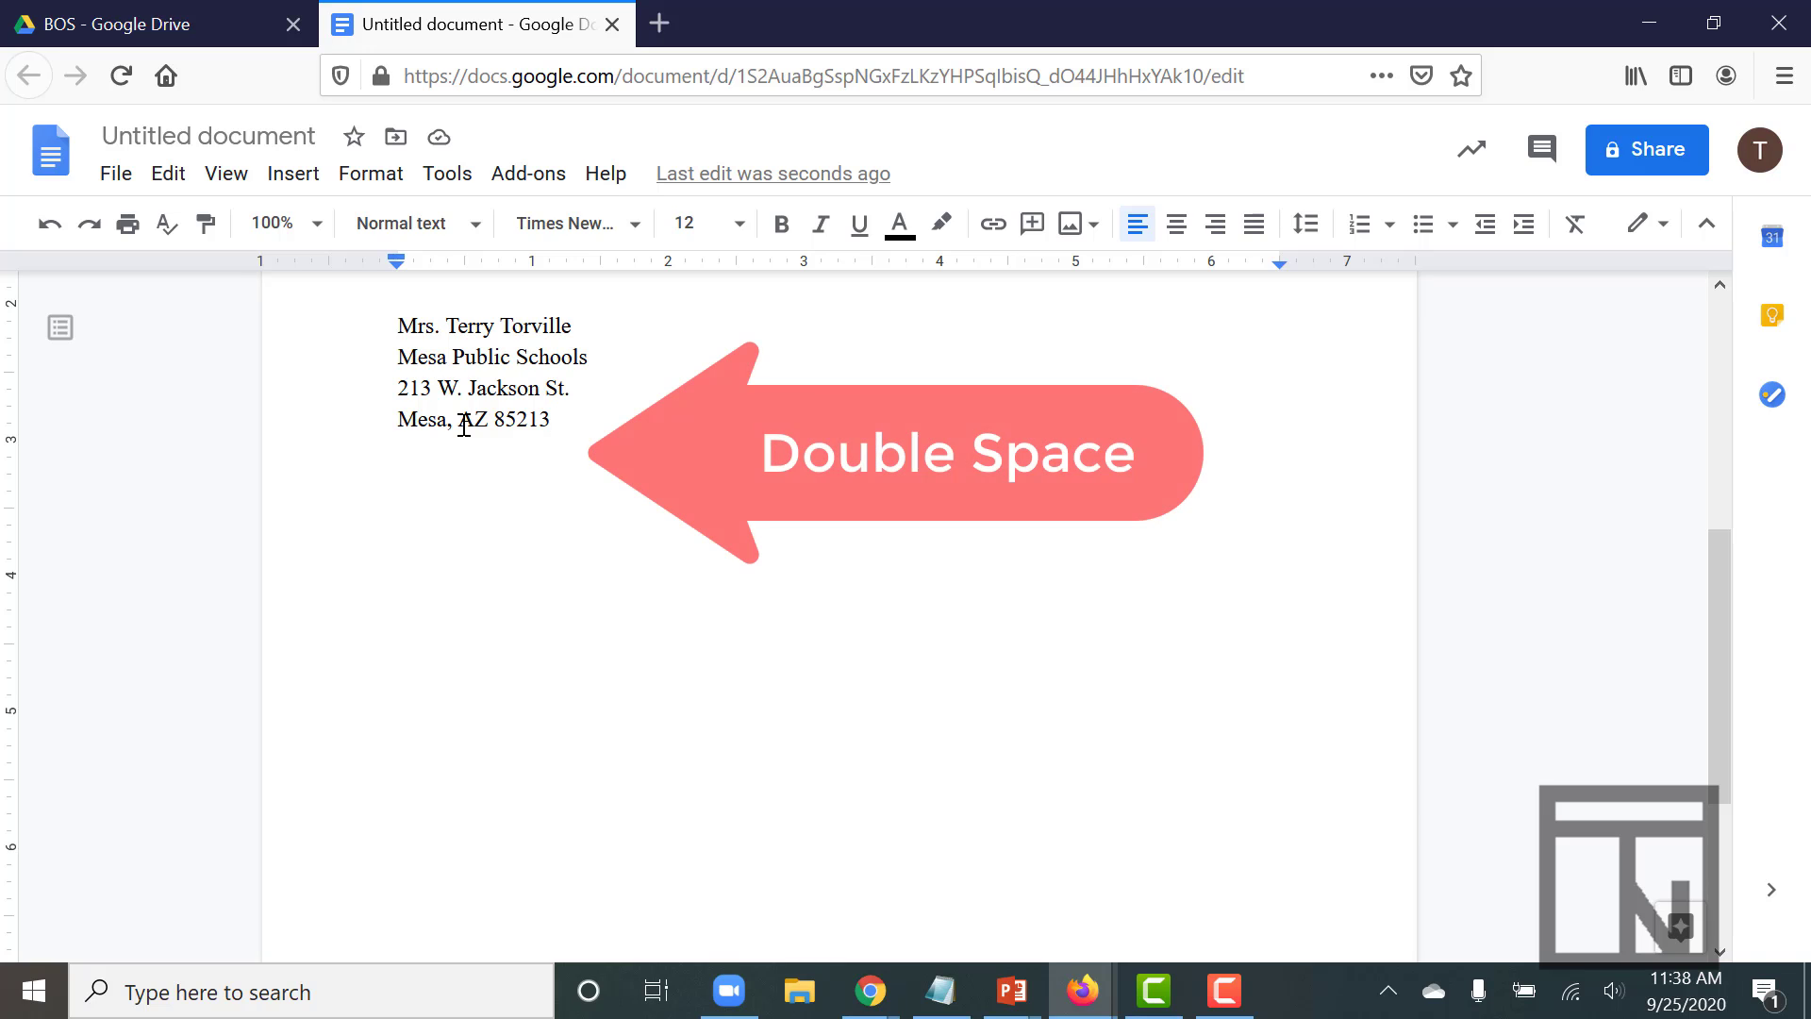
{"action": "key", "text": "Return"}
{"action": "key", "text": "Return"}
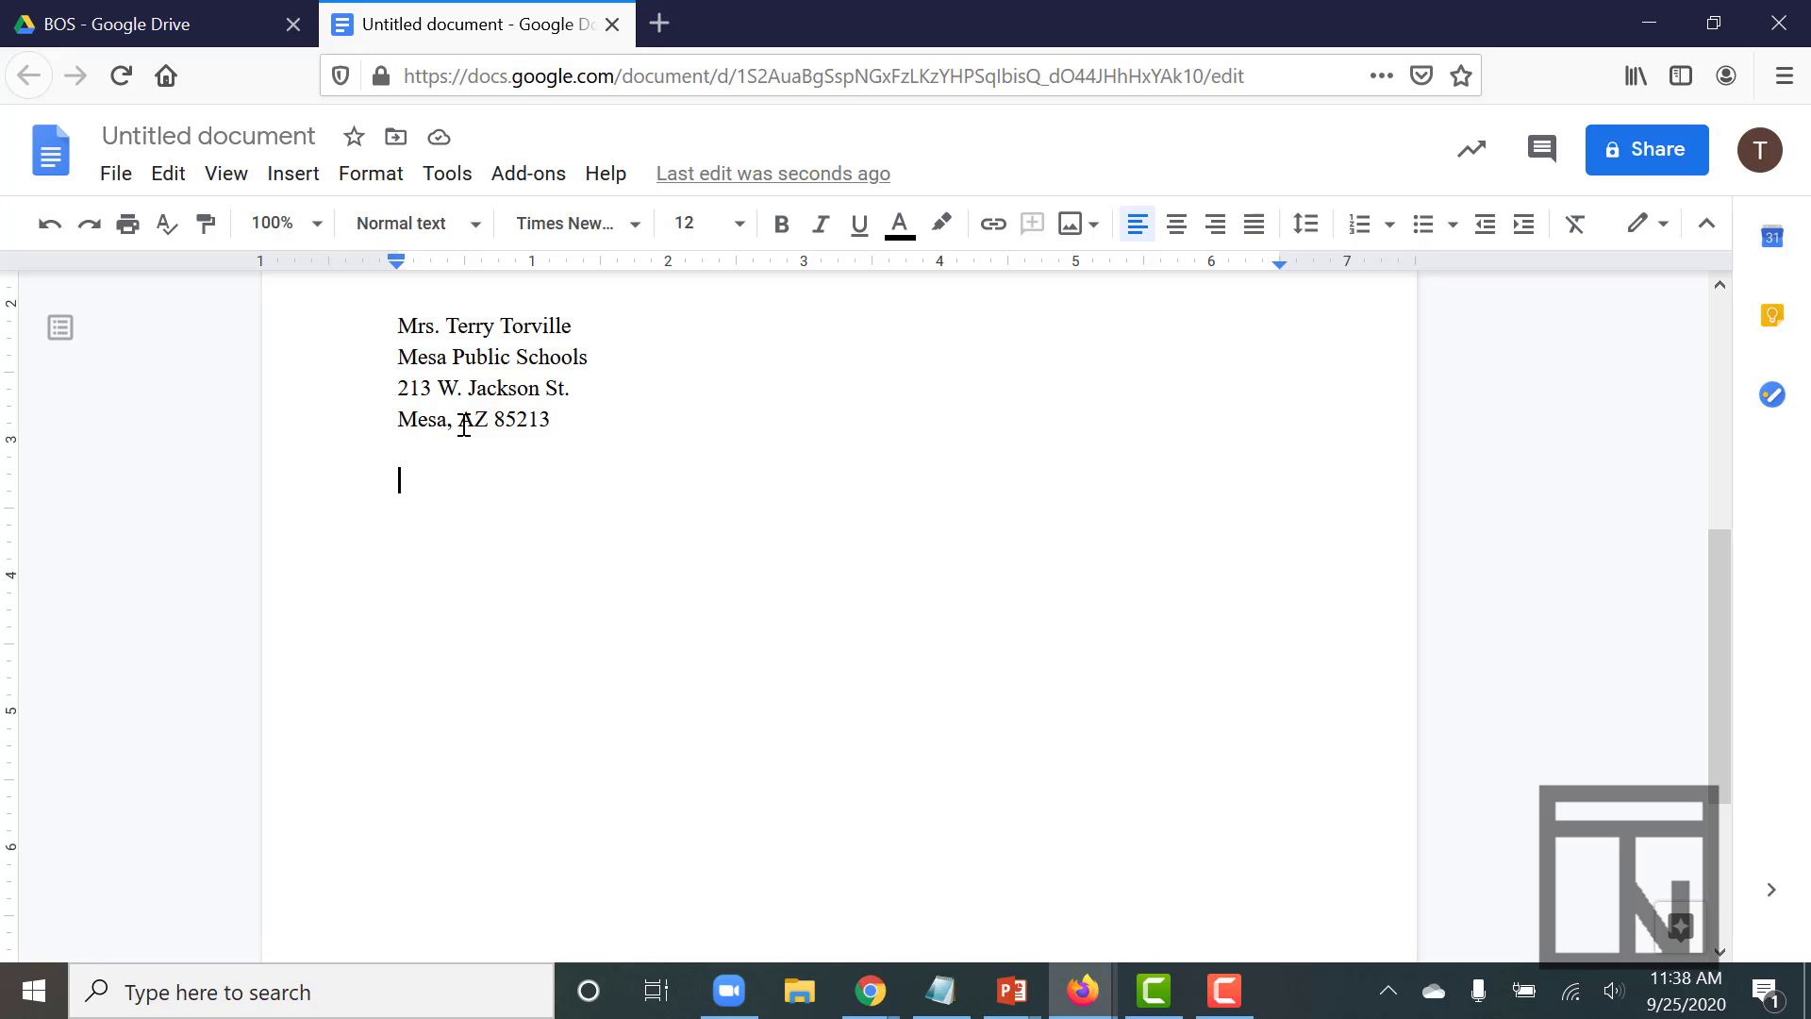
{"action": "type", "text": "Dear Mrs. Torville"}
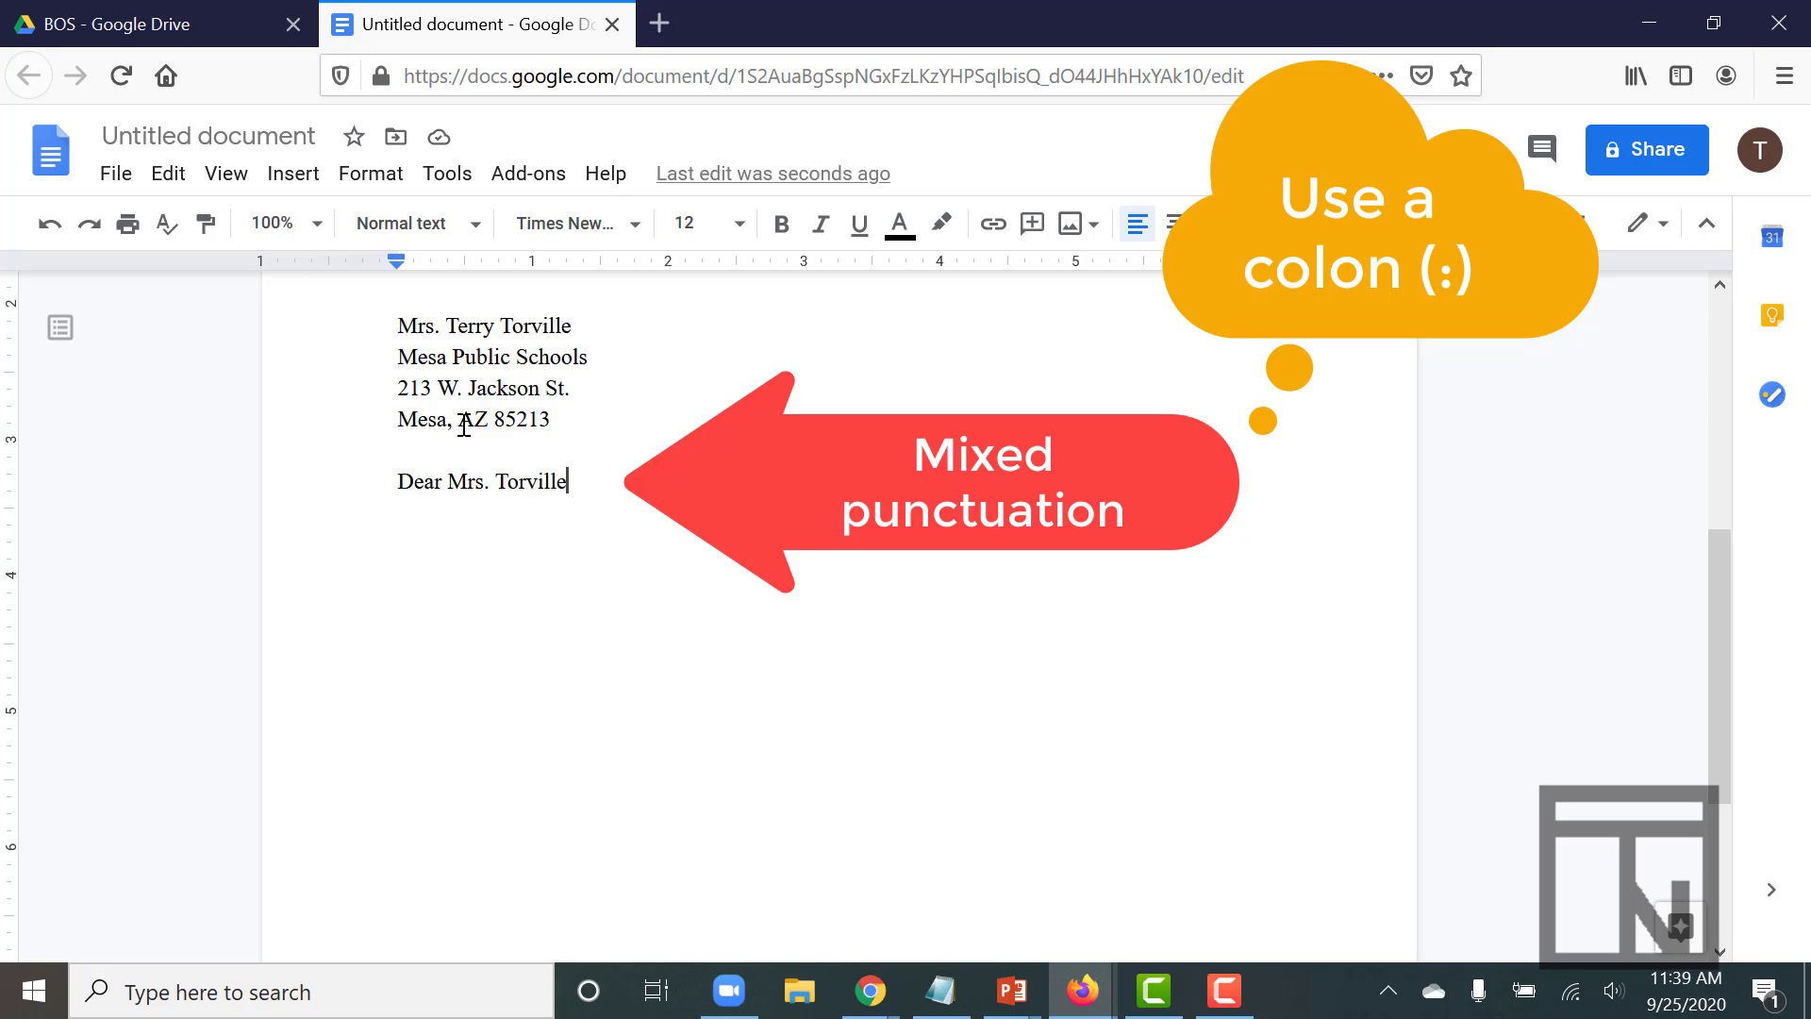
{"action": "type", "text": ":"}
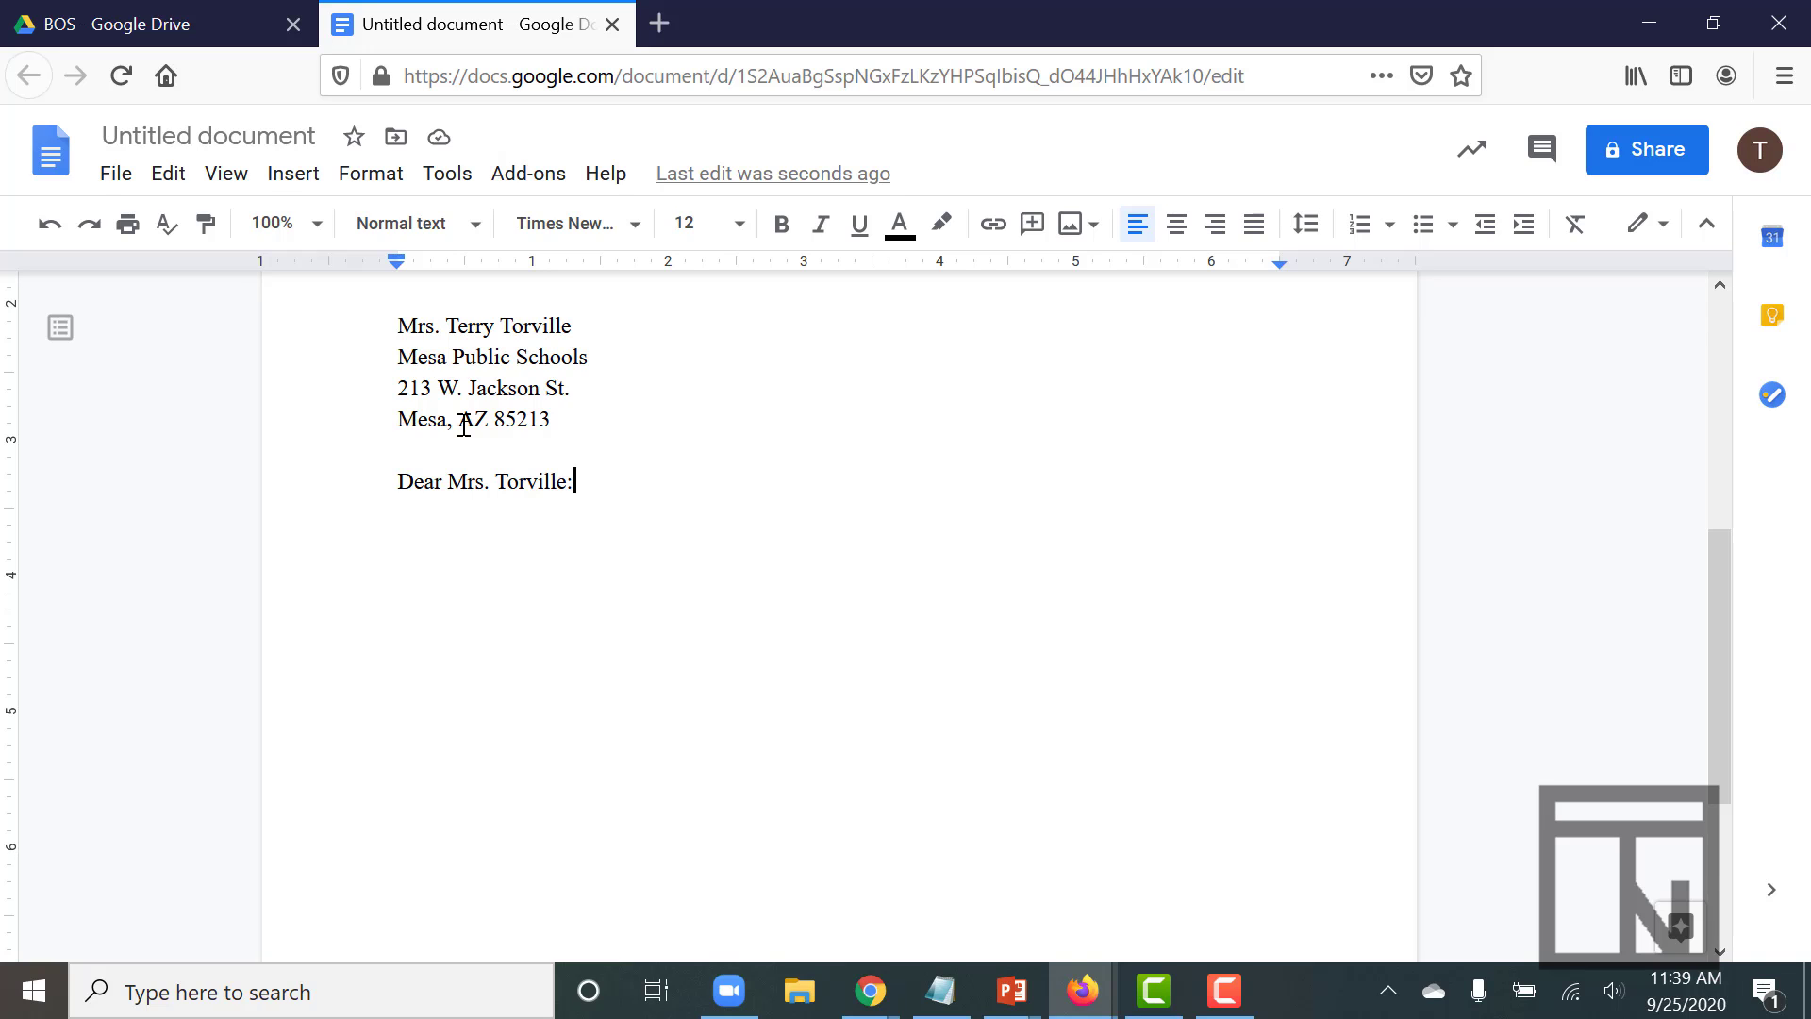
{"action": "key", "text": "Return"}
{"action": "key", "text": "Return"}
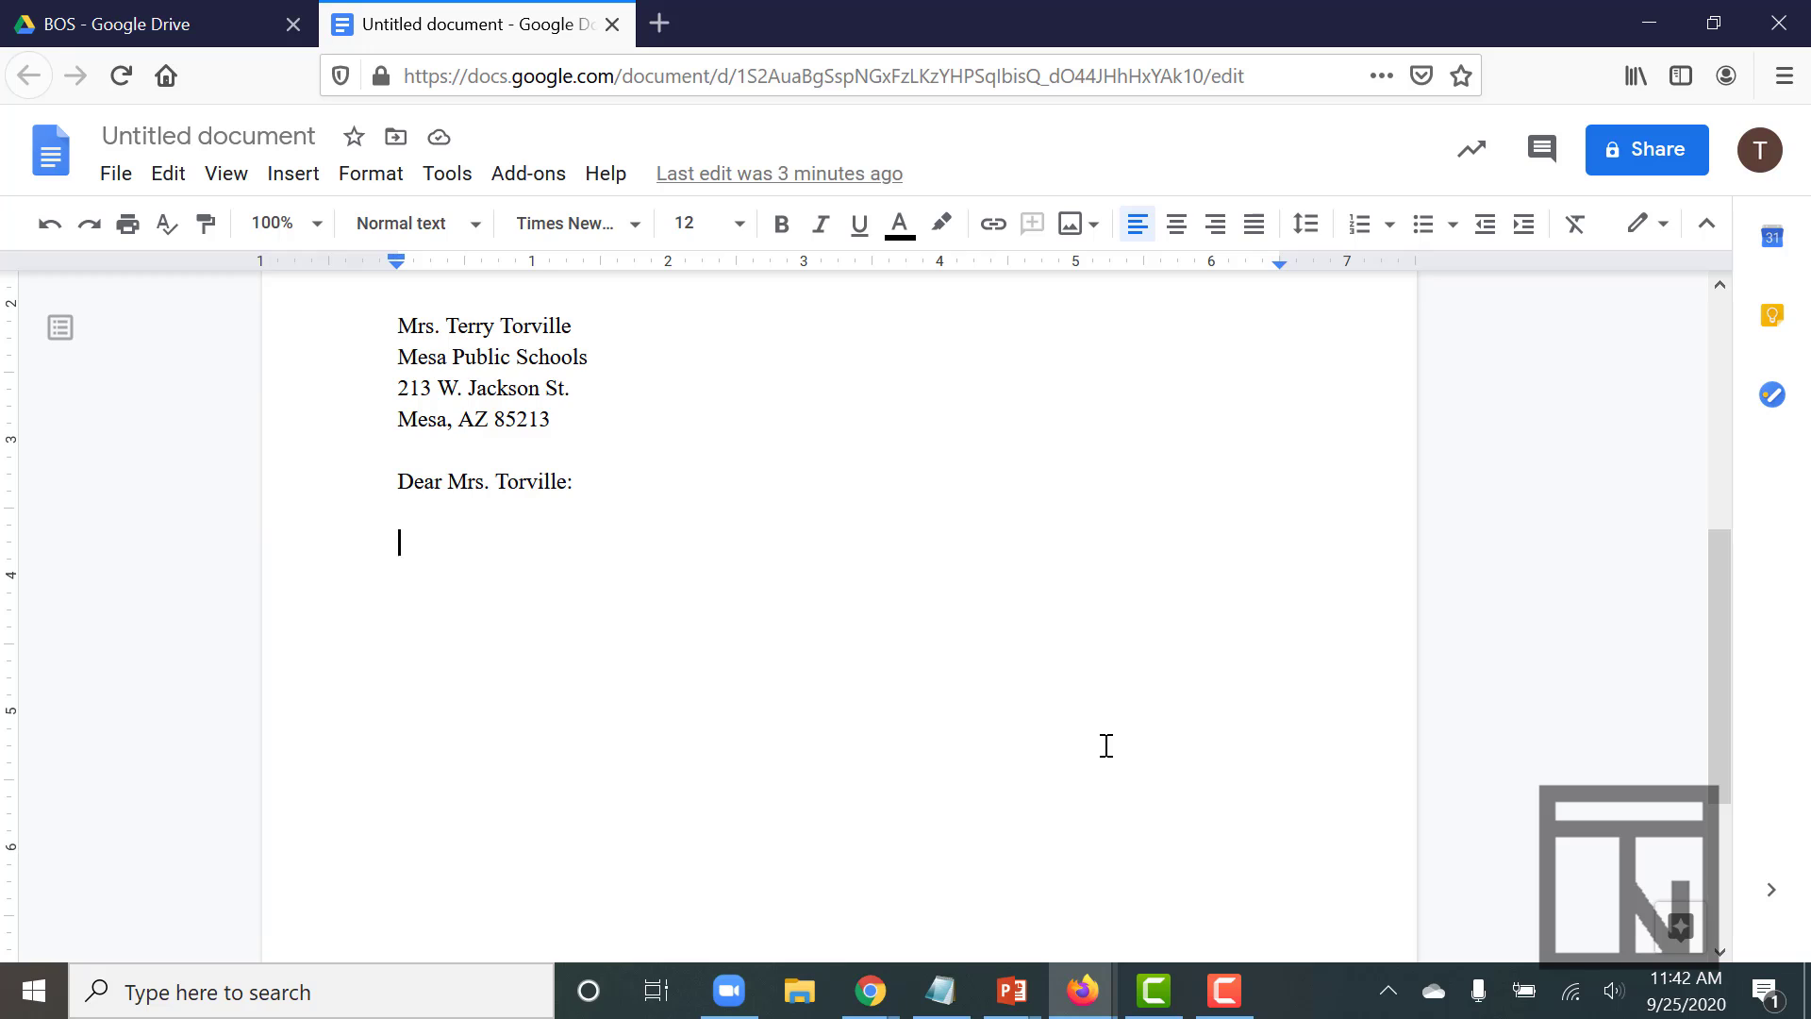
{"action": "type", "text": "Your order of six Genesis GS computers and two printers is being processed. We are pleased to include you in the growing number of users of this quality equipment. We plan to deliver and install these machines at three o' clock on November 18 to avoid disrupting classroom activities. Please let me know if this date is convenient for you. Only a few minutes are required to install the equipment, but we want to test two or three programs to be certain that everything is working properly. Please call me at your nearest convenience to confirm or change the appointment."}
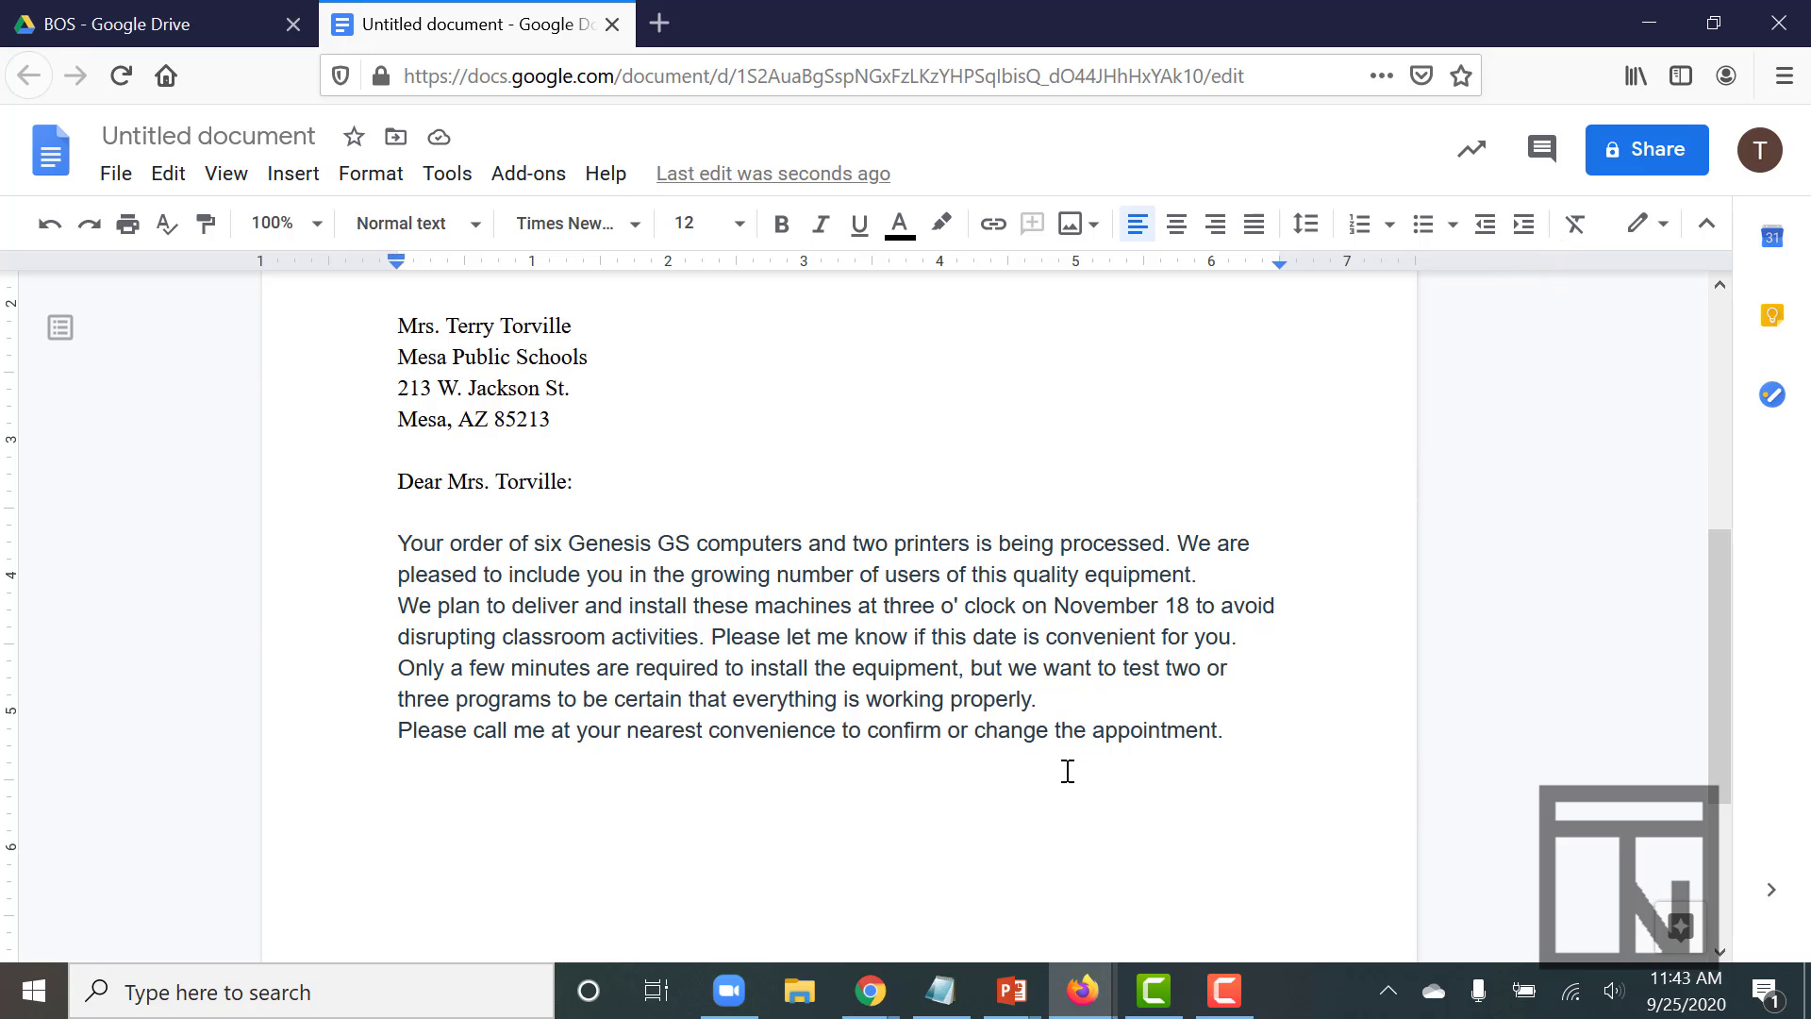
- Clear the pasted formatting on the four body paragraphs and set them to Times New Roman 12
{"action": "left_click_drag", "start_coordinate": [1067, 771], "coordinate": [388, 549]}
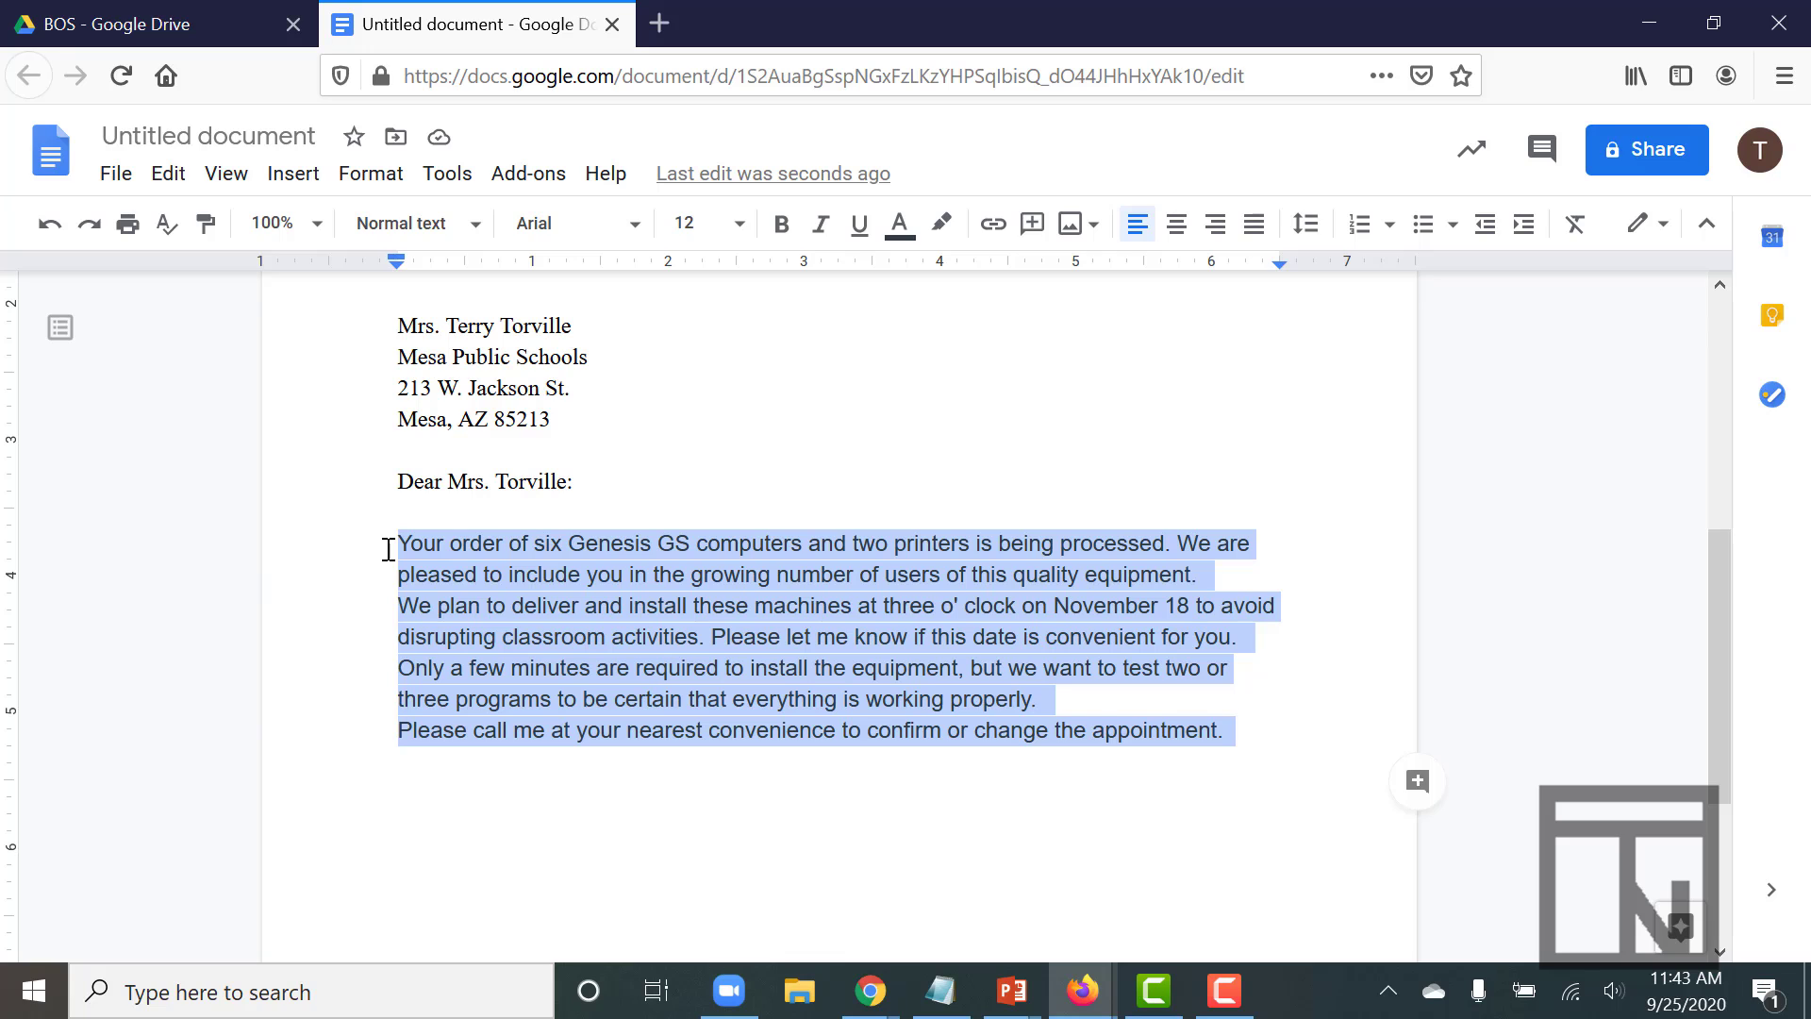
{"action": "left_click", "coordinate": [1576, 224]}
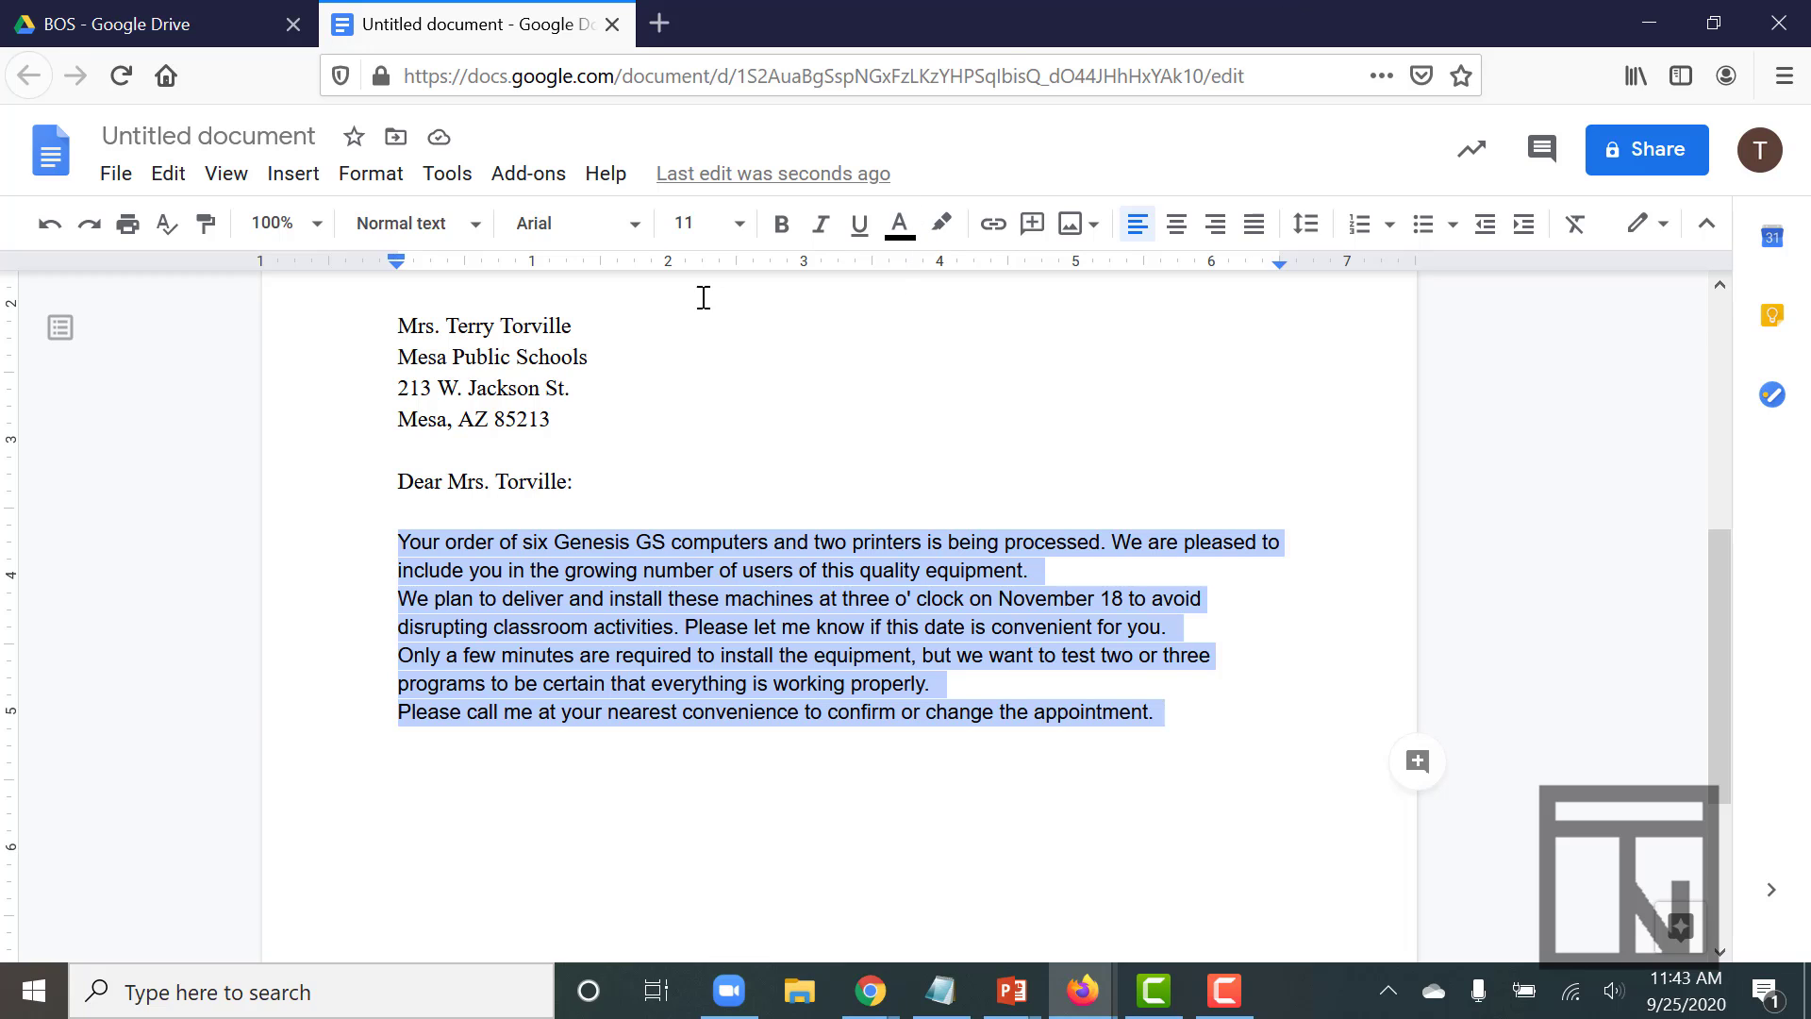
{"action": "left_click", "coordinate": [632, 225]}
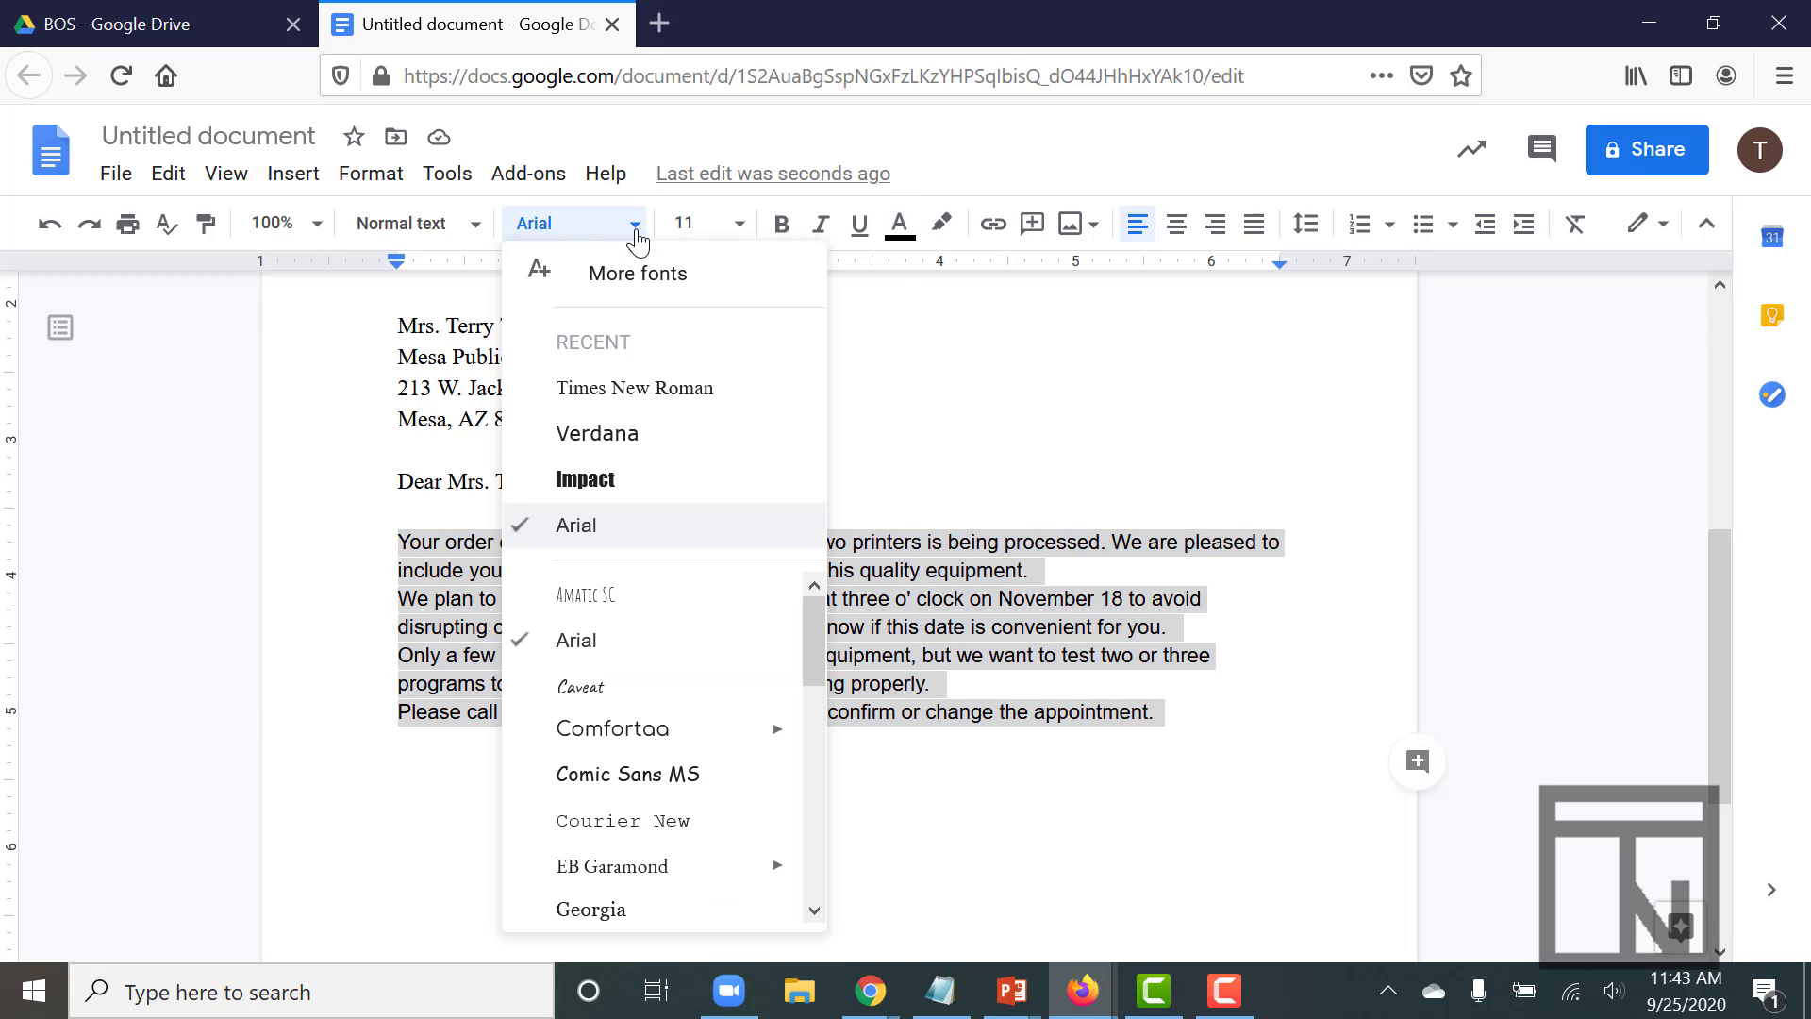
{"action": "left_click", "coordinate": [626, 396]}
{"action": "left_click", "coordinate": [740, 227]}
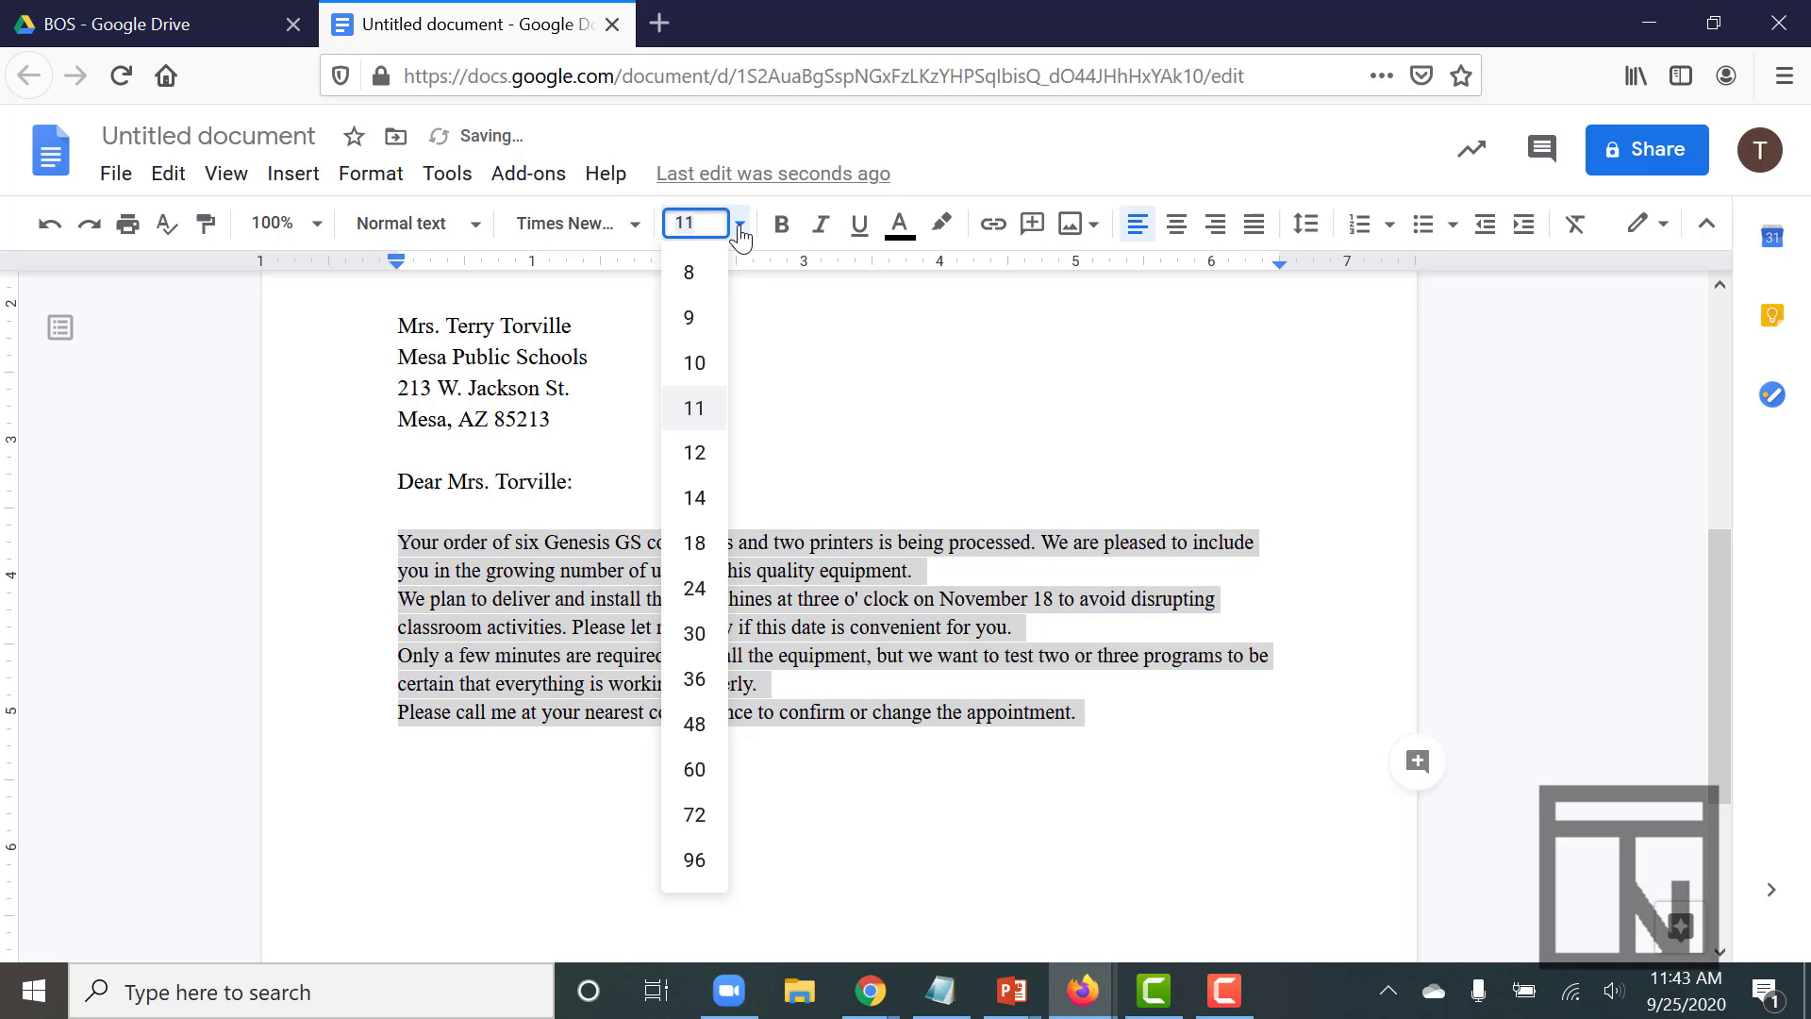
{"action": "left_click", "coordinate": [693, 455]}
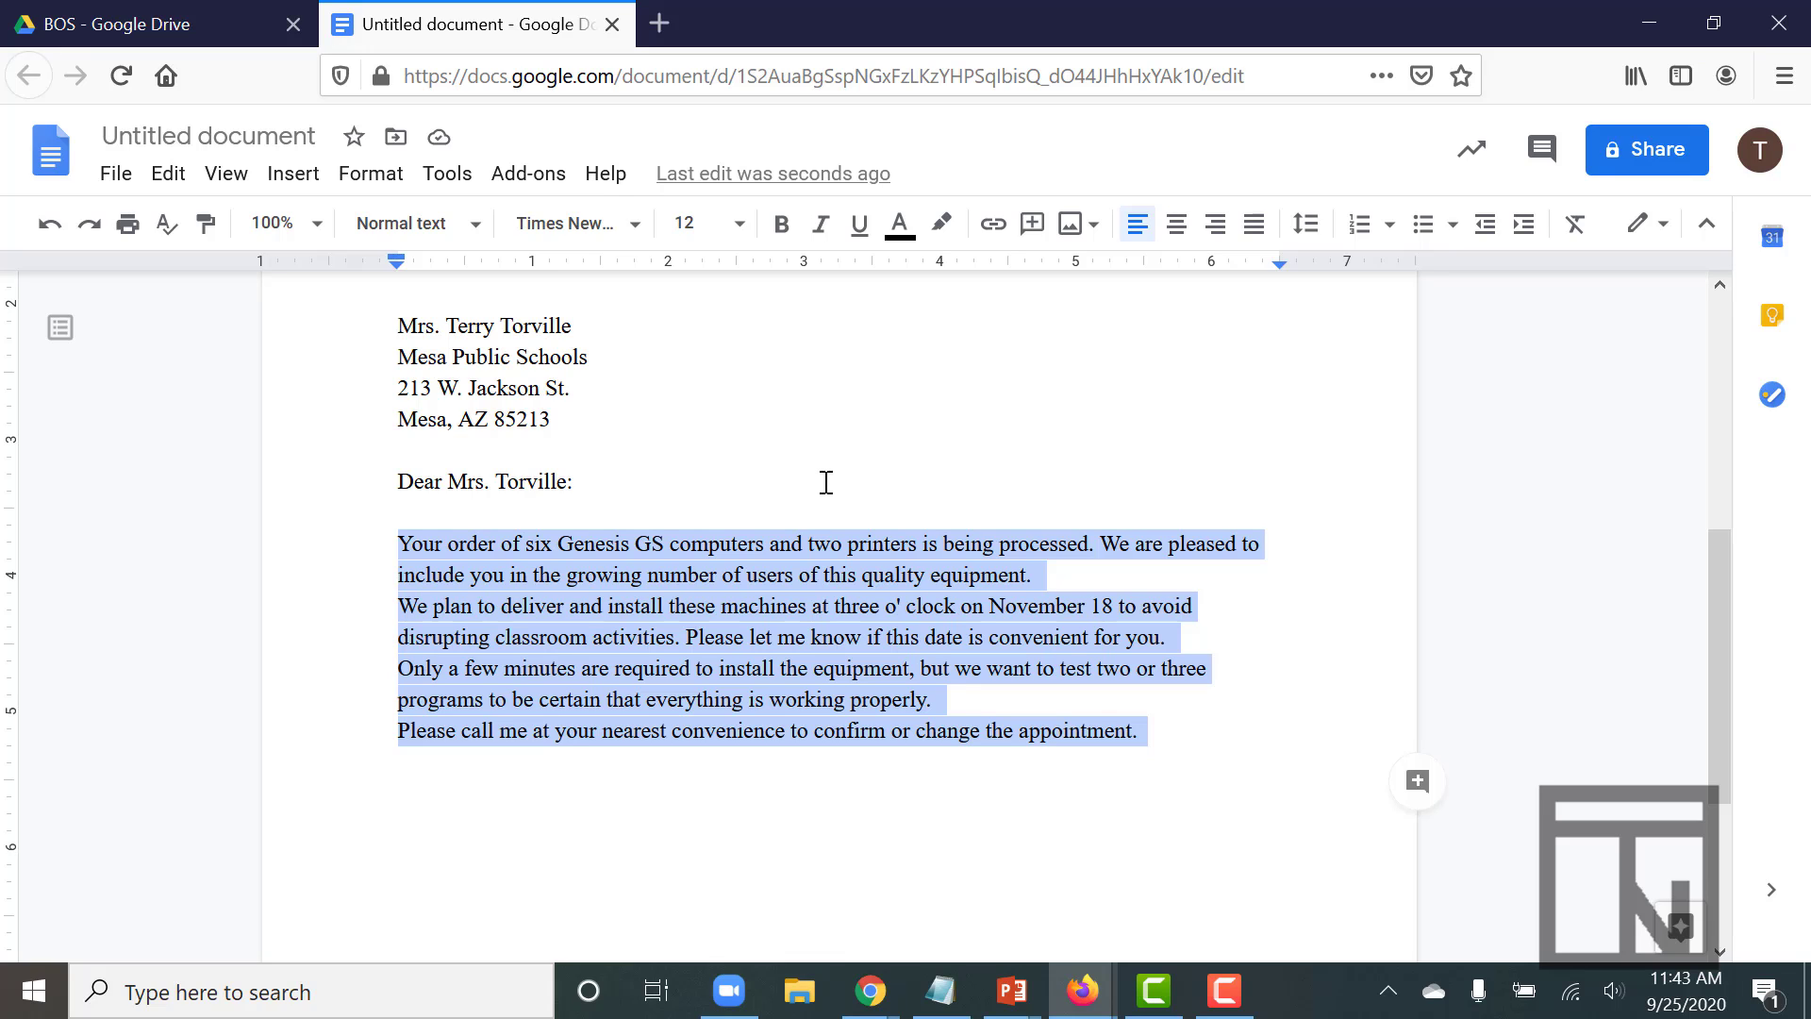
{"action": "left_click", "coordinate": [597, 543]}
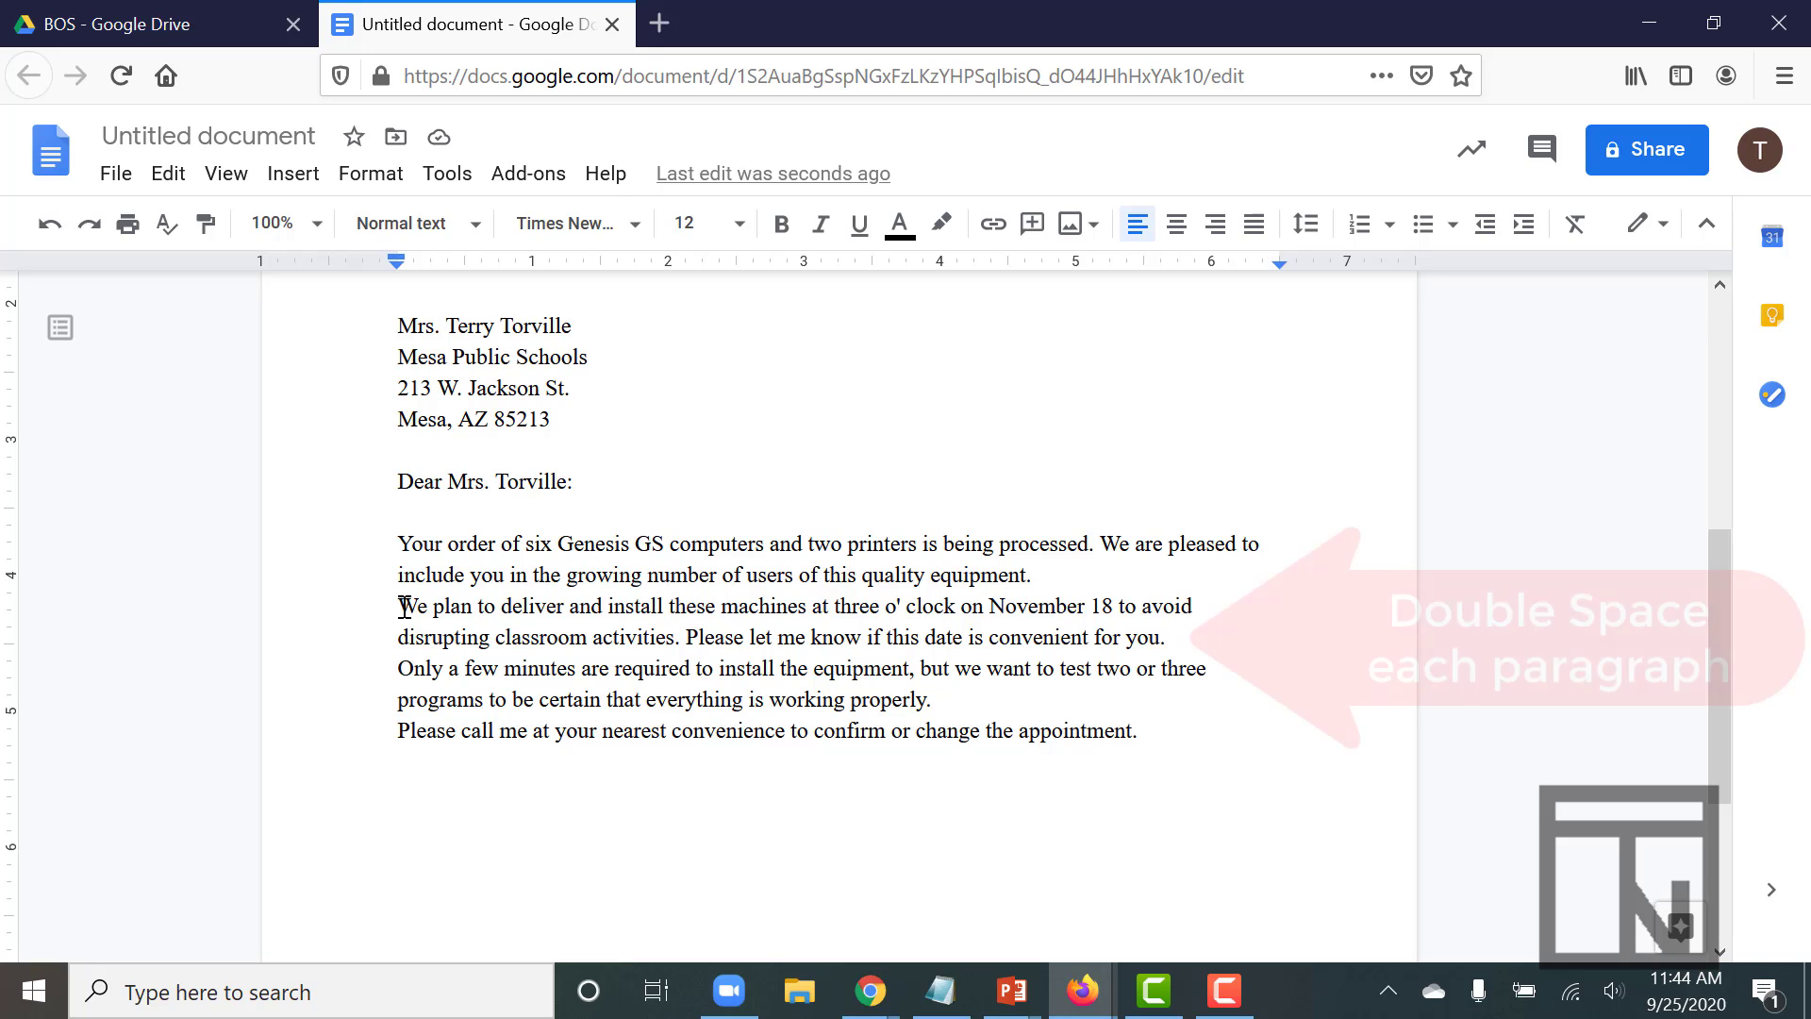
- Insert blank lines before the second, third and fourth body paragraphs and after the last one
{"action": "left_click", "coordinate": [405, 606]}
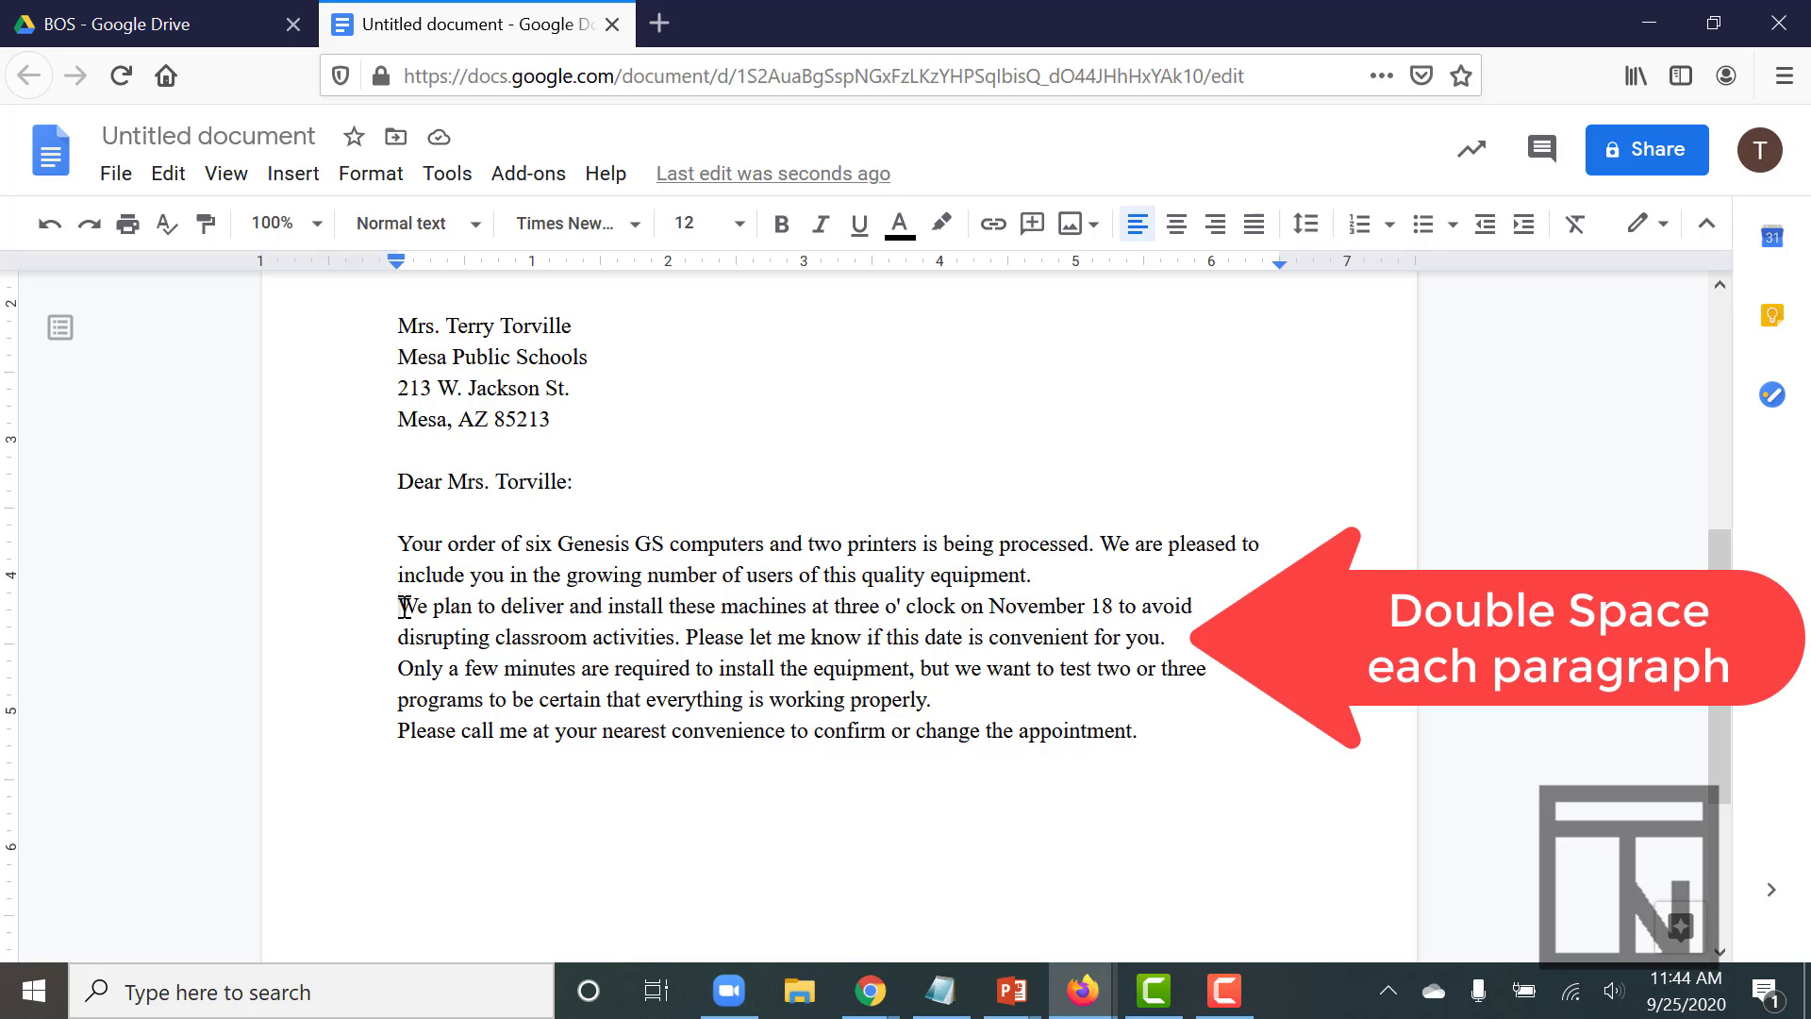
{"action": "key", "text": "Return"}
{"action": "left_click", "coordinate": [396, 699]}
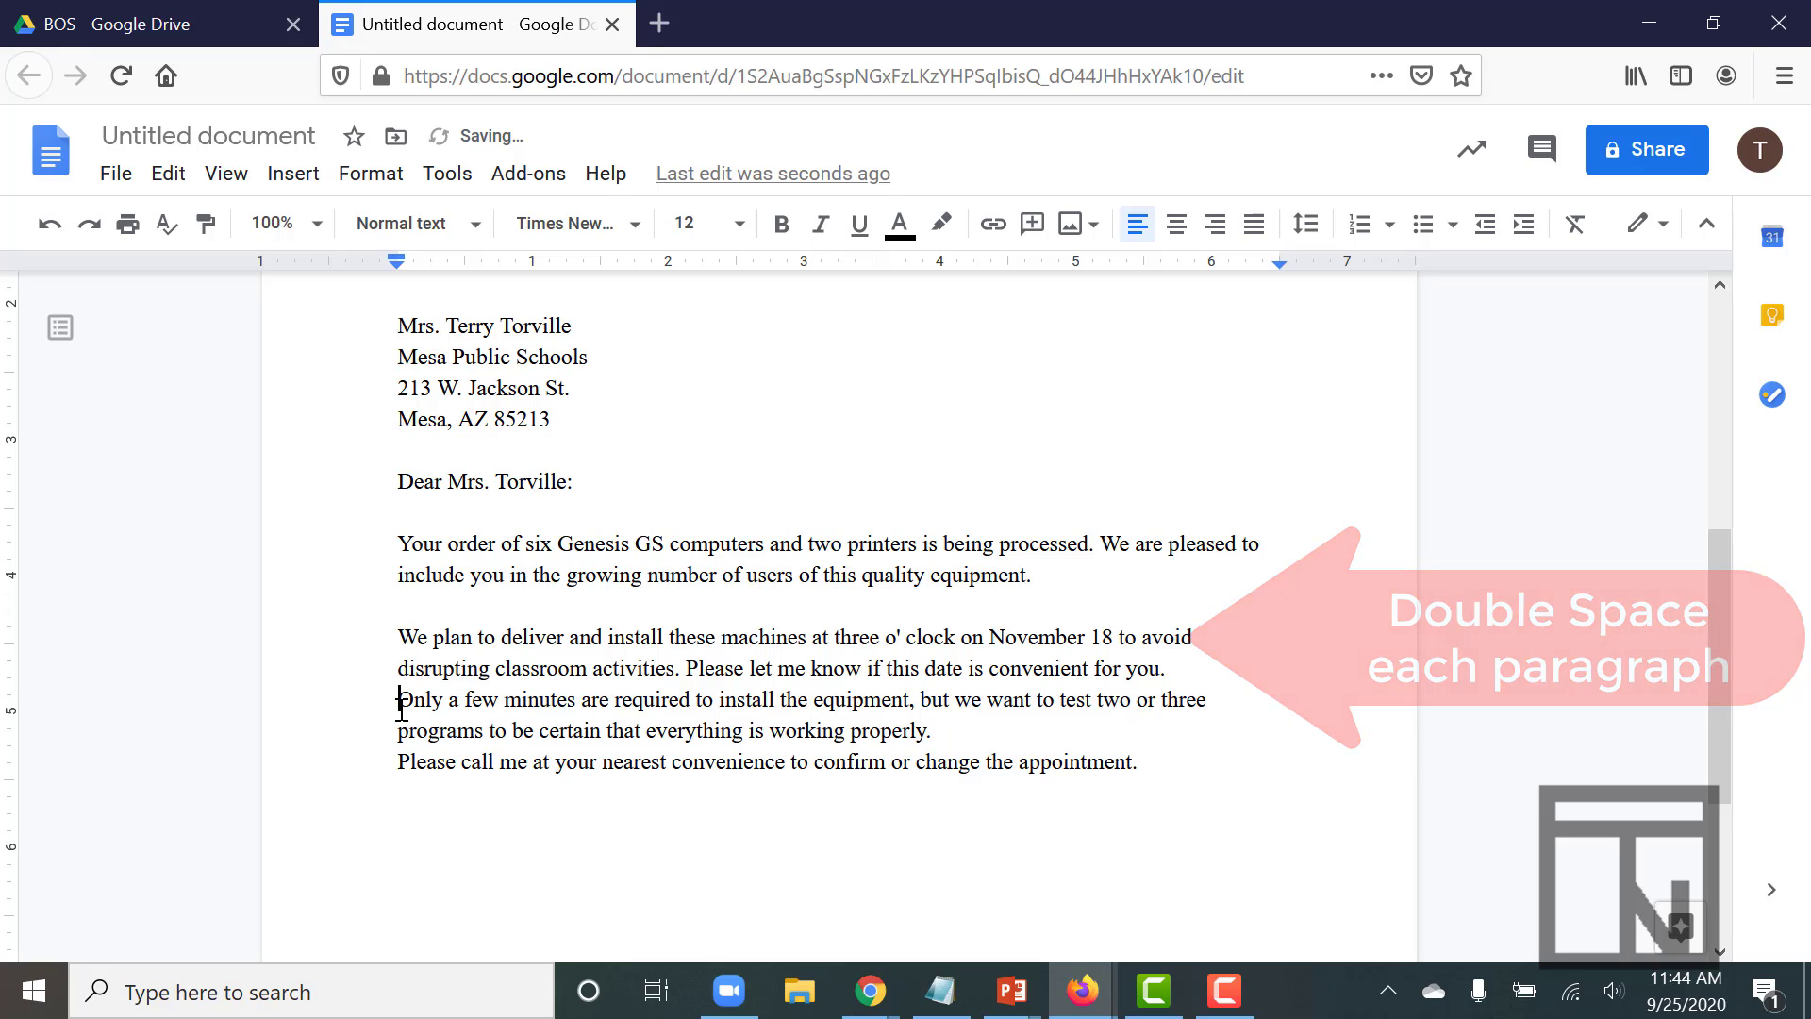
{"action": "key", "text": "Return"}
{"action": "left_click", "coordinate": [396, 793]}
{"action": "key", "text": "Return"}
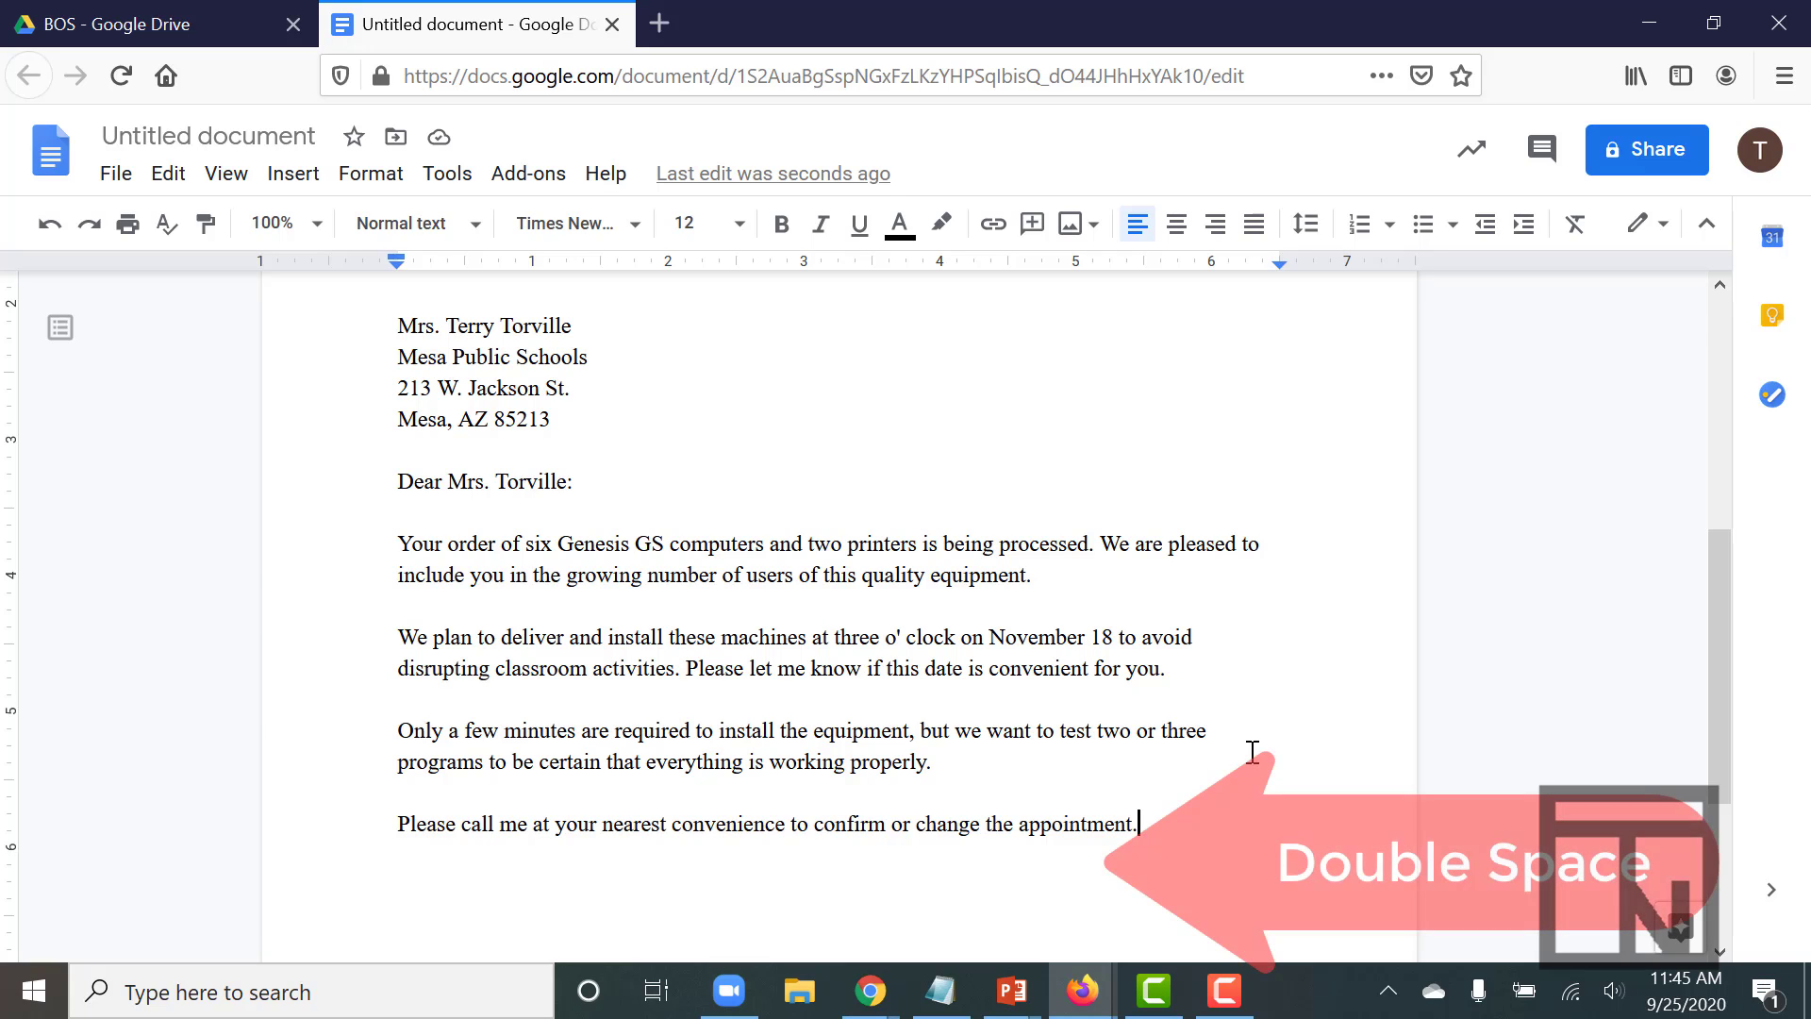
{"action": "key", "text": "Return"}
{"action": "key", "text": "Return"}
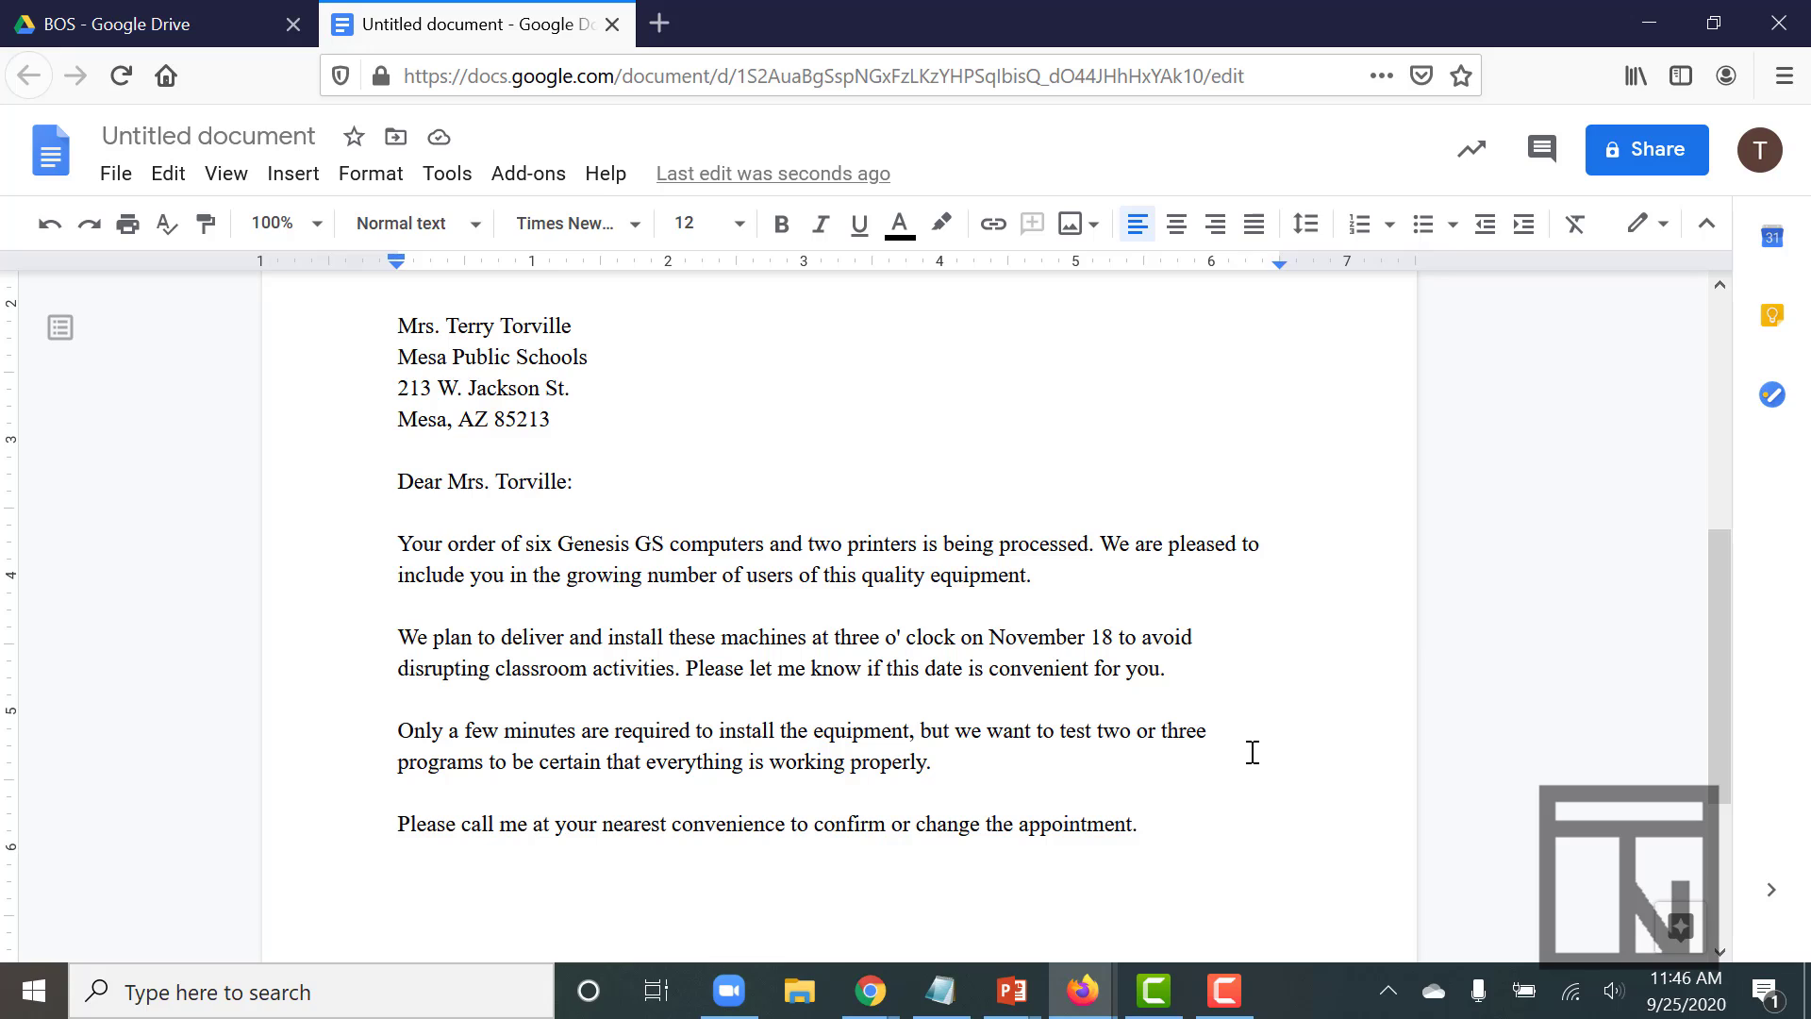
- Type the closing 'Sincerely yours,' followed by the signer's name and 'Sales Manager' on separate lines
{"action": "type", "text": "Since"}
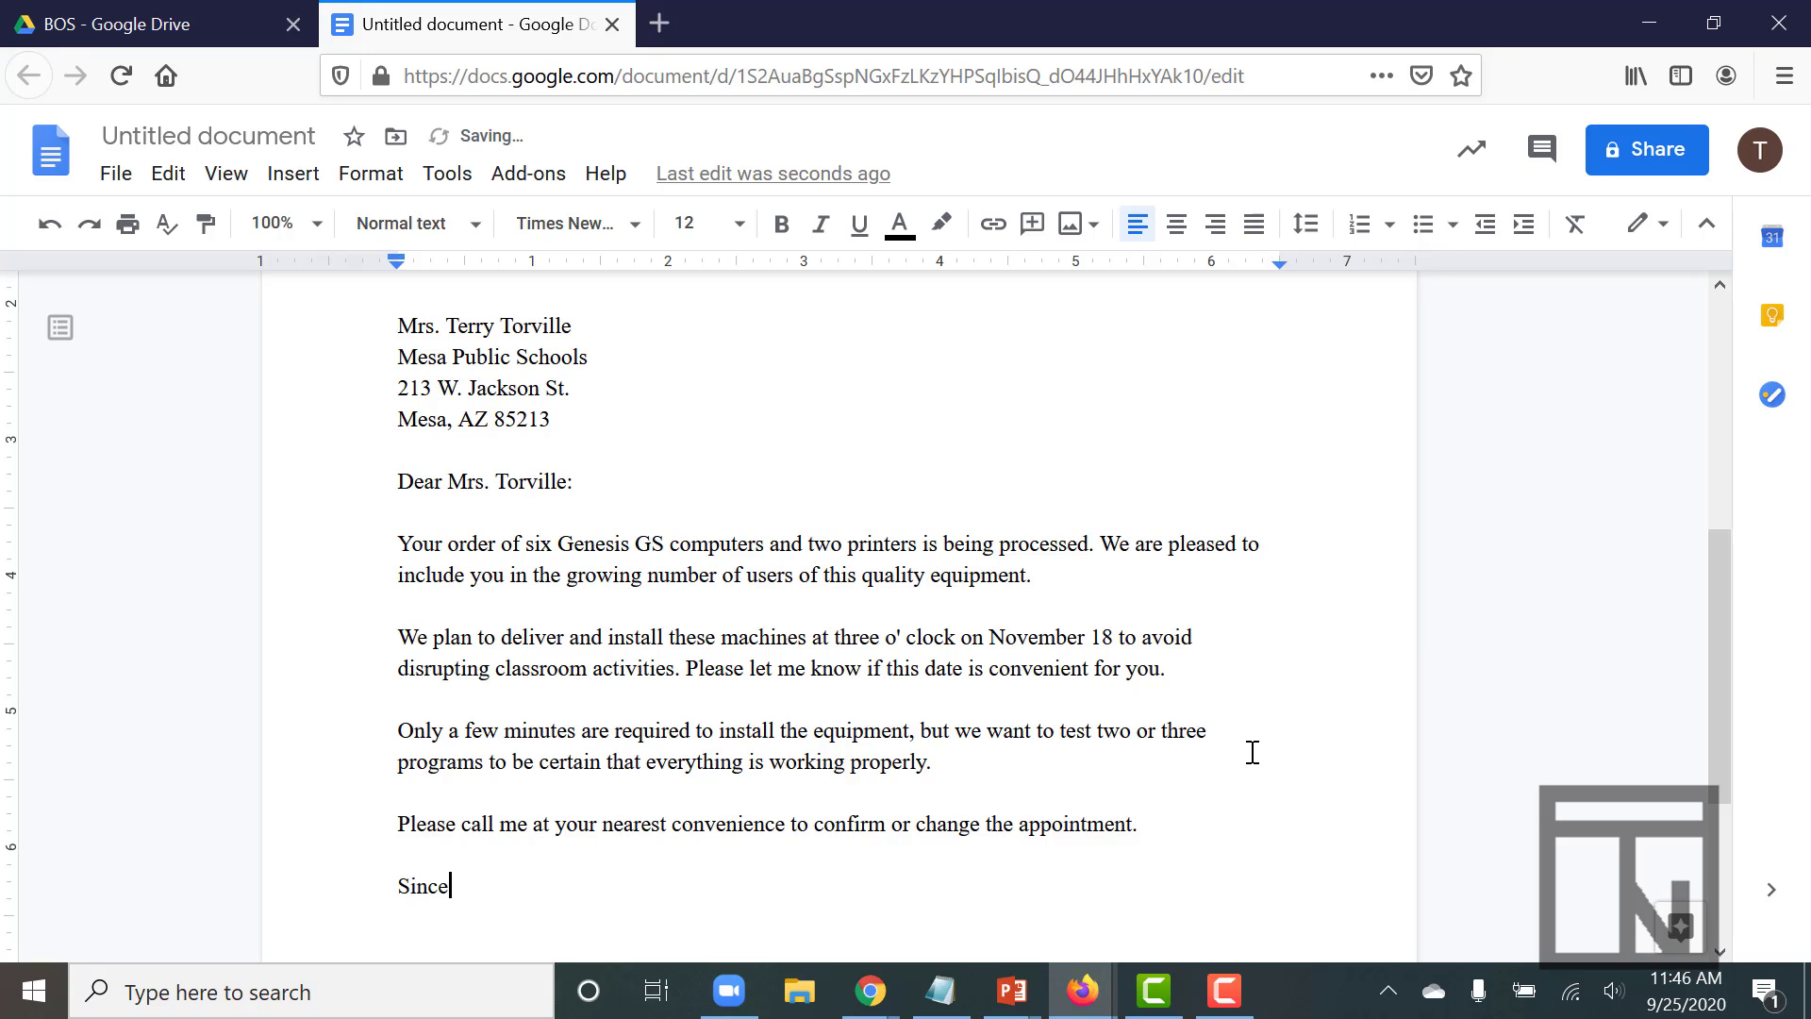
{"action": "type", "text": "rely yours"}
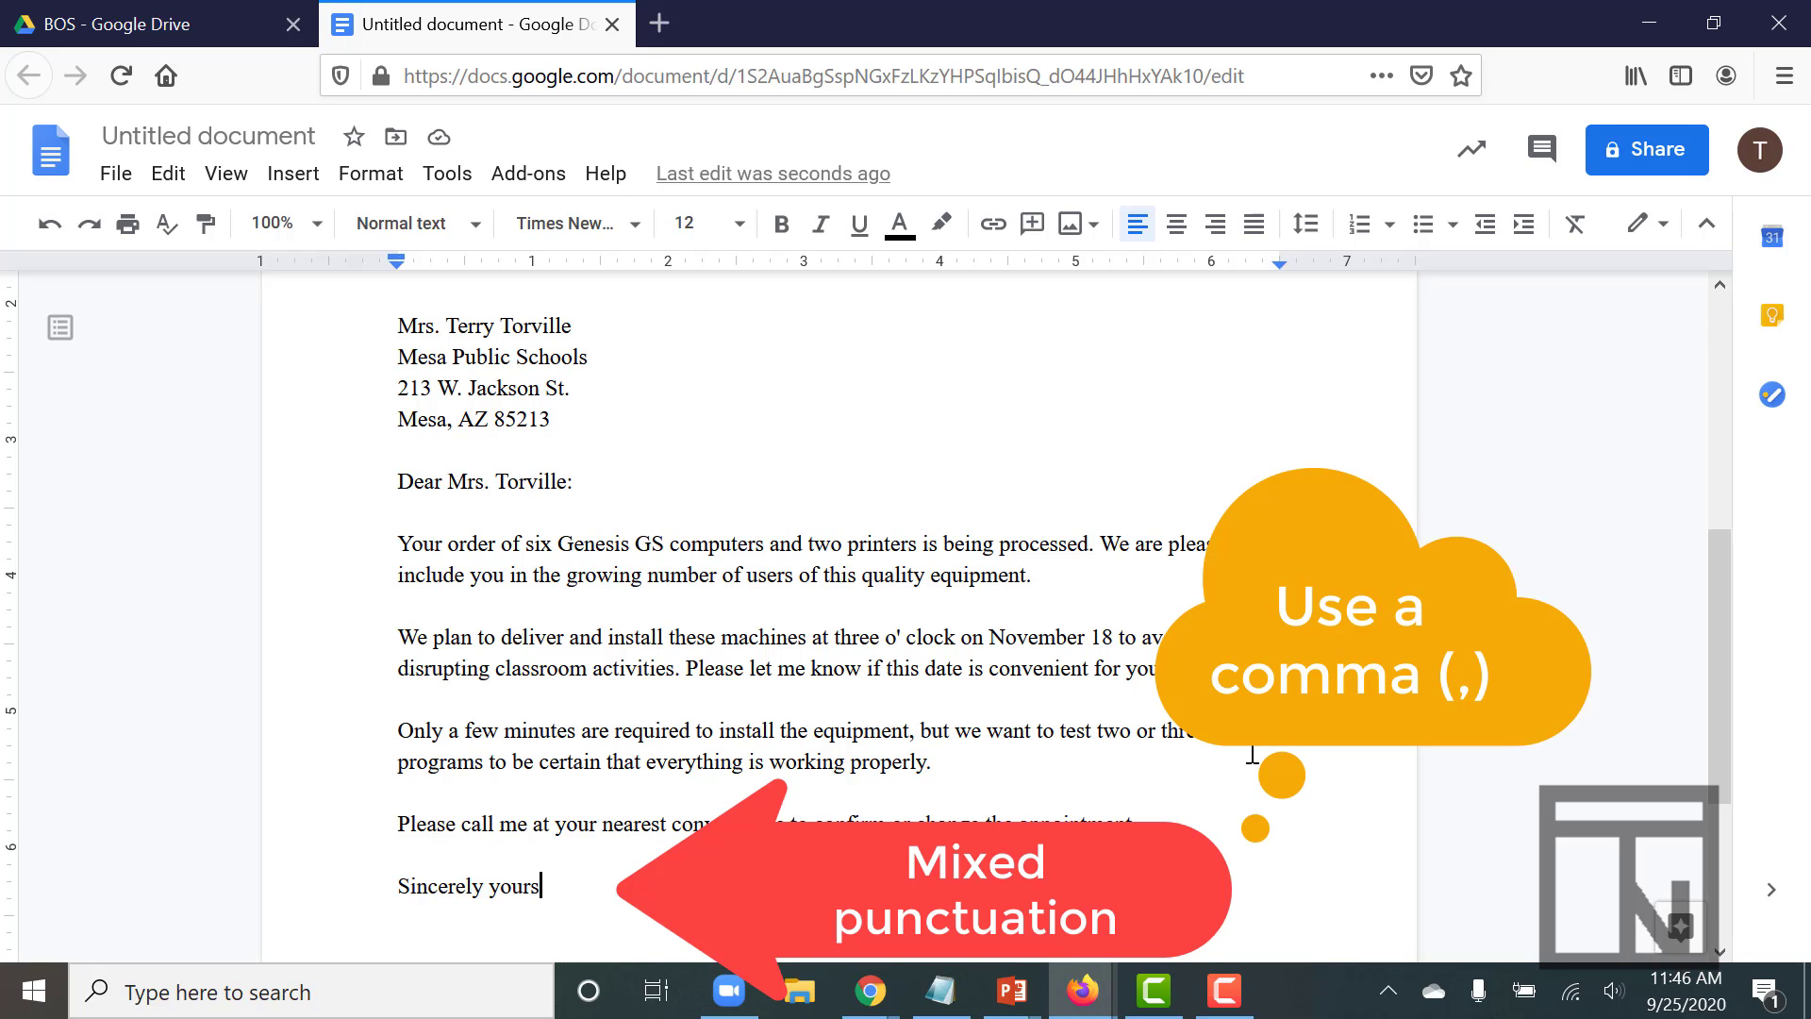
{"action": "type", "text": ","}
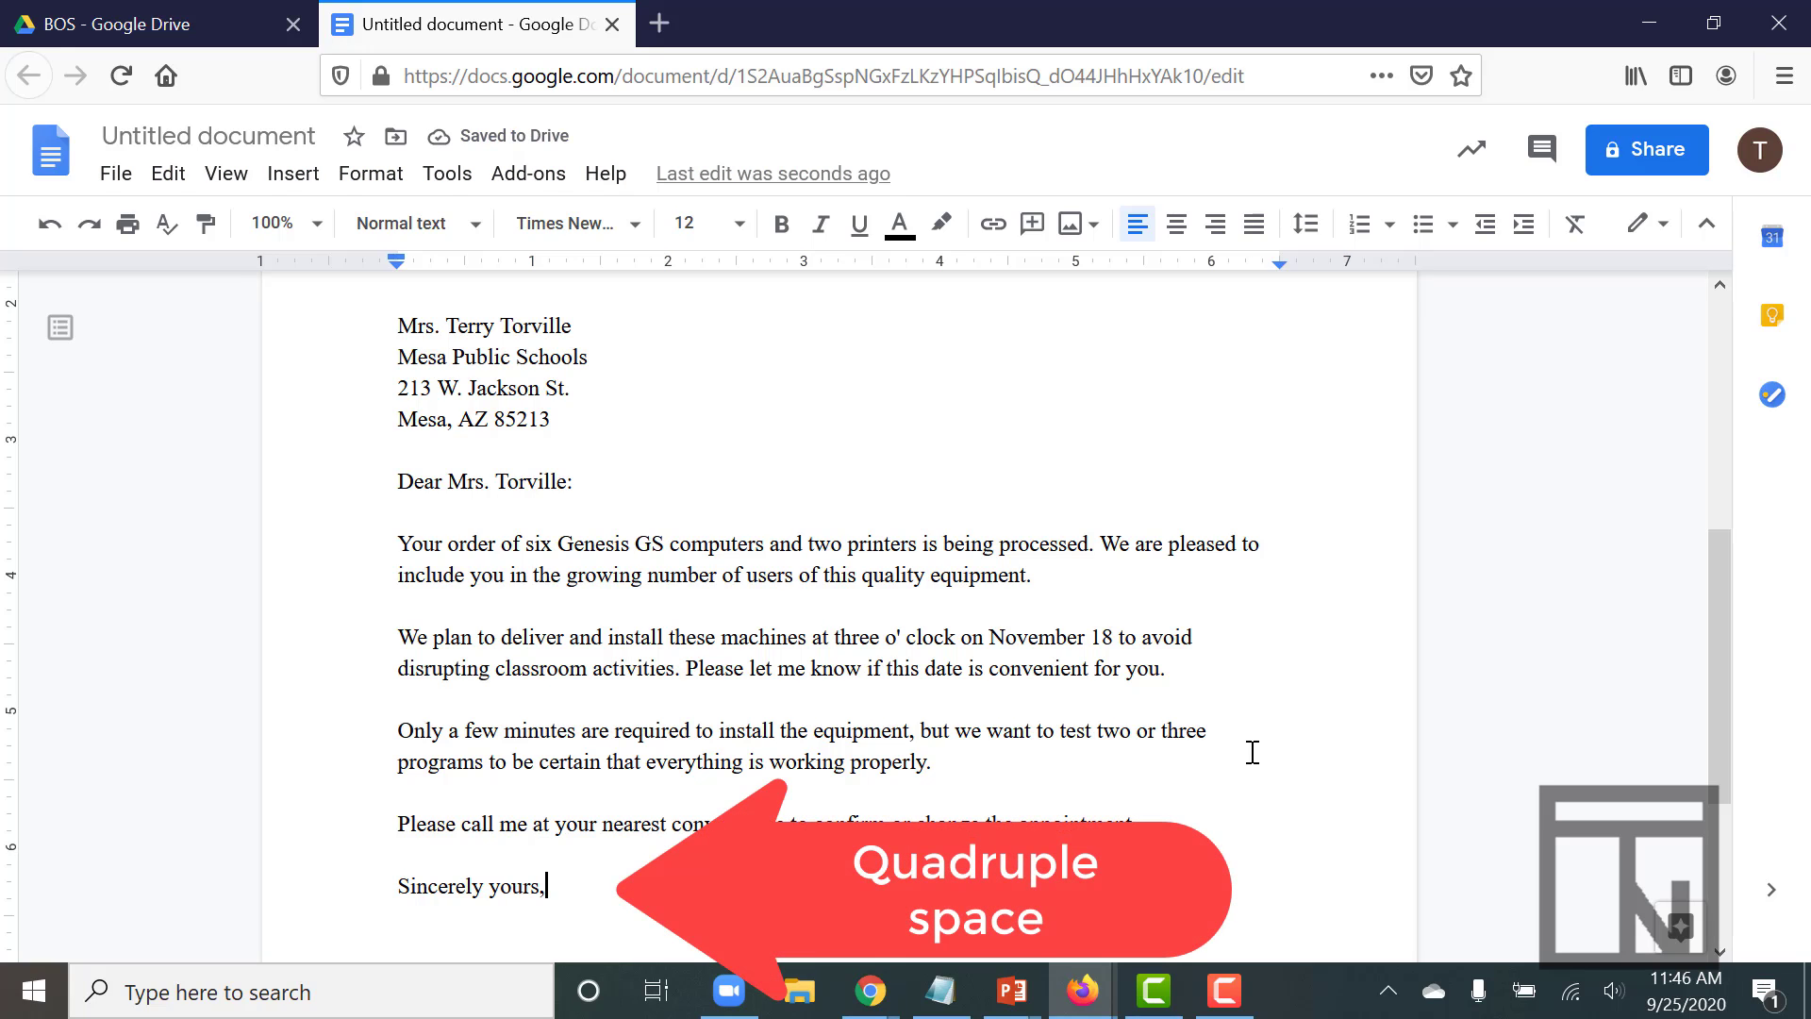
{"action": "key", "text": "Return"}
{"action": "key", "text": "Return"}
{"action": "key", "text": "Return"}
{"action": "key", "text": "Return"}
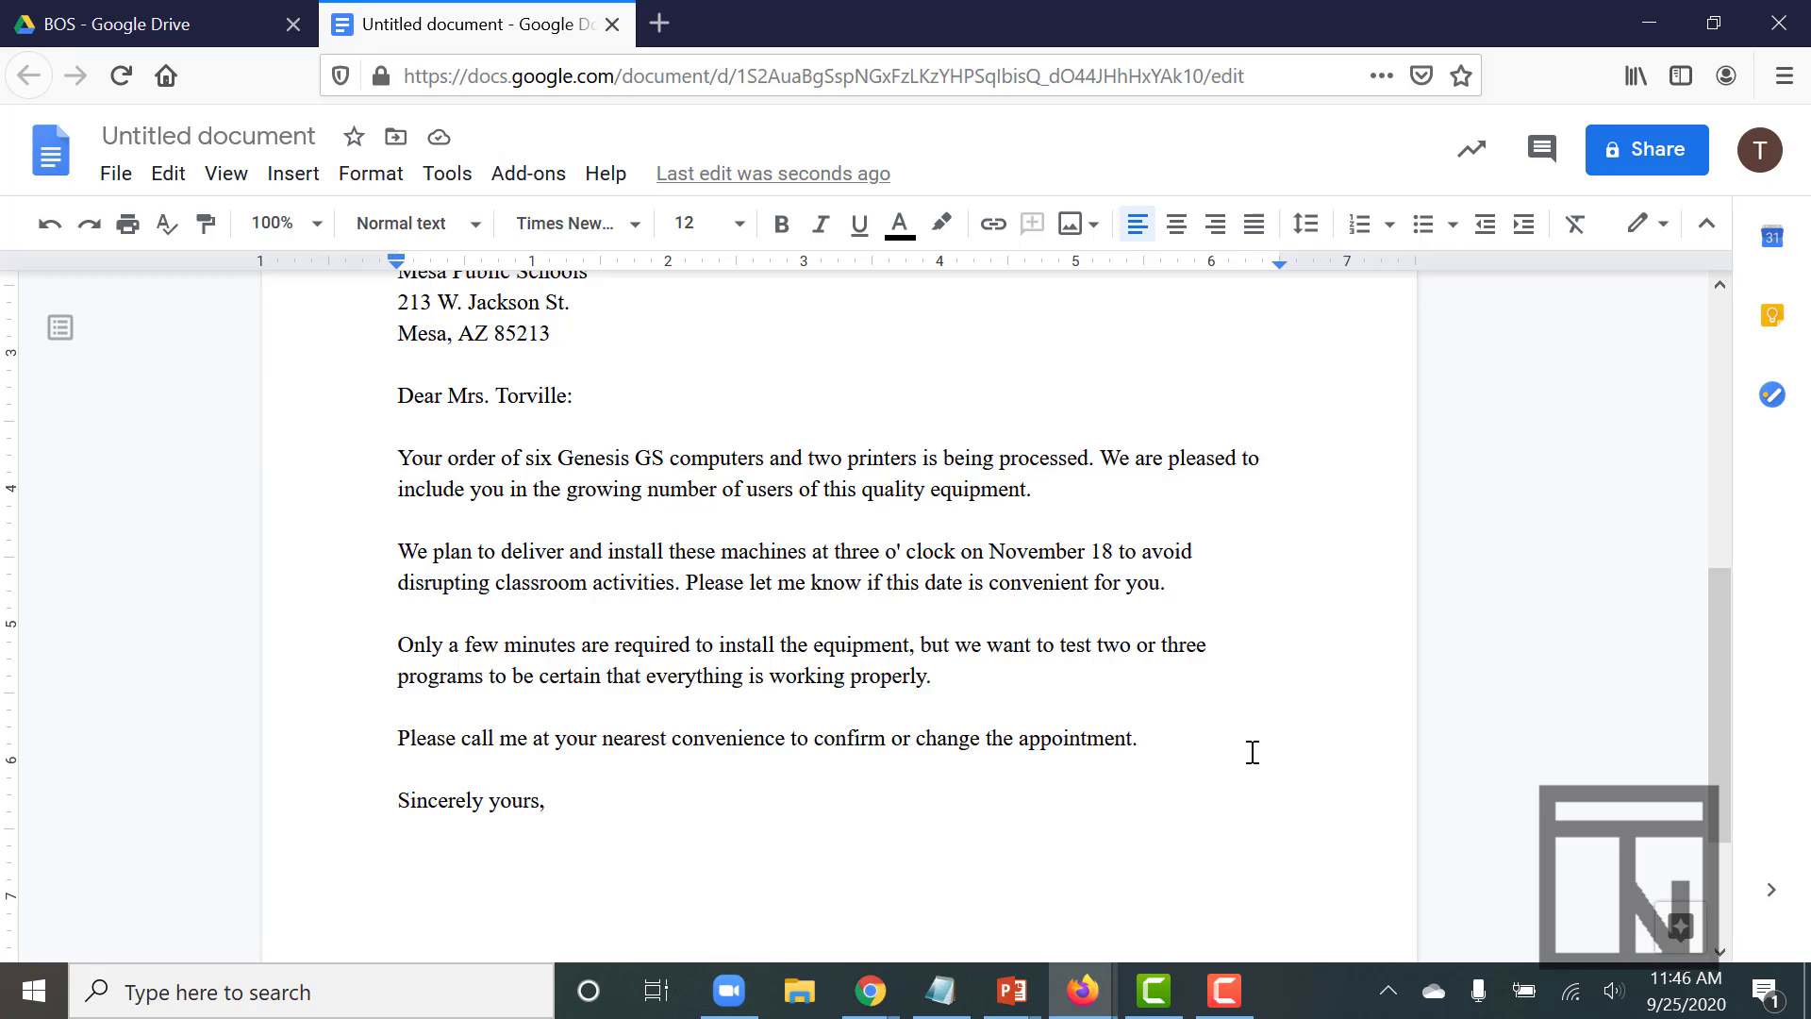
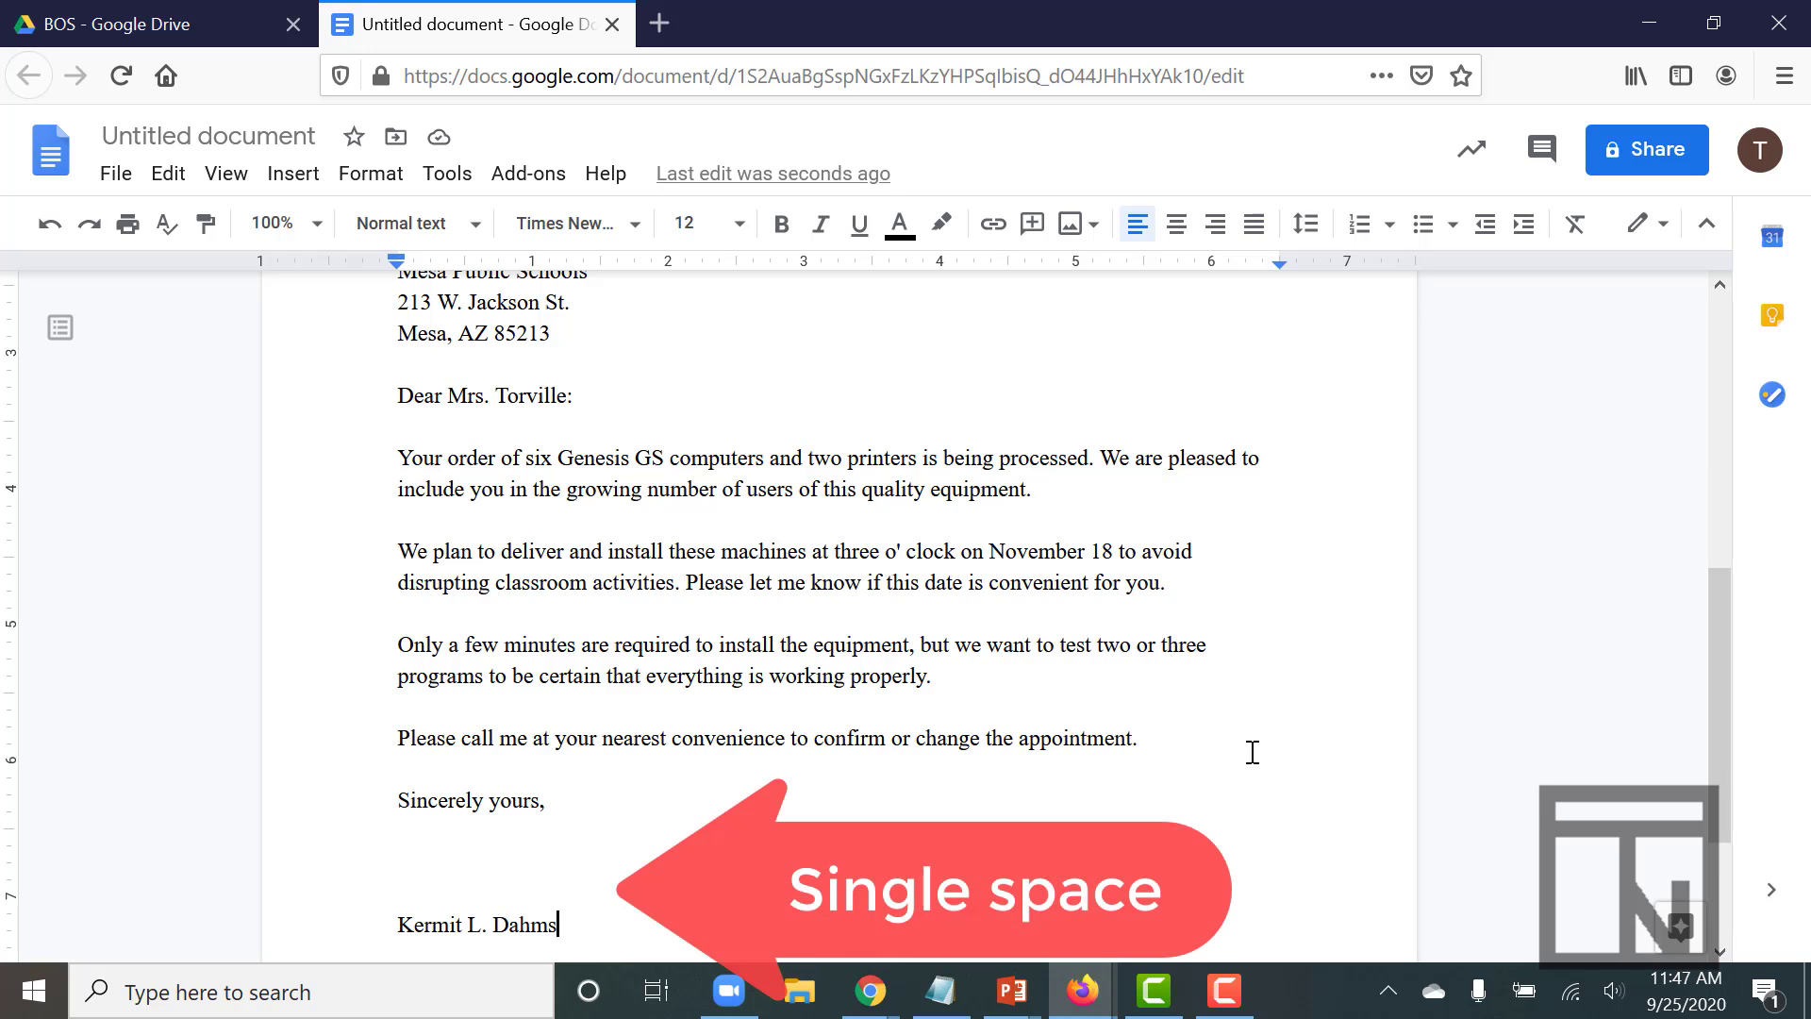
{"action": "key", "text": "Return"}
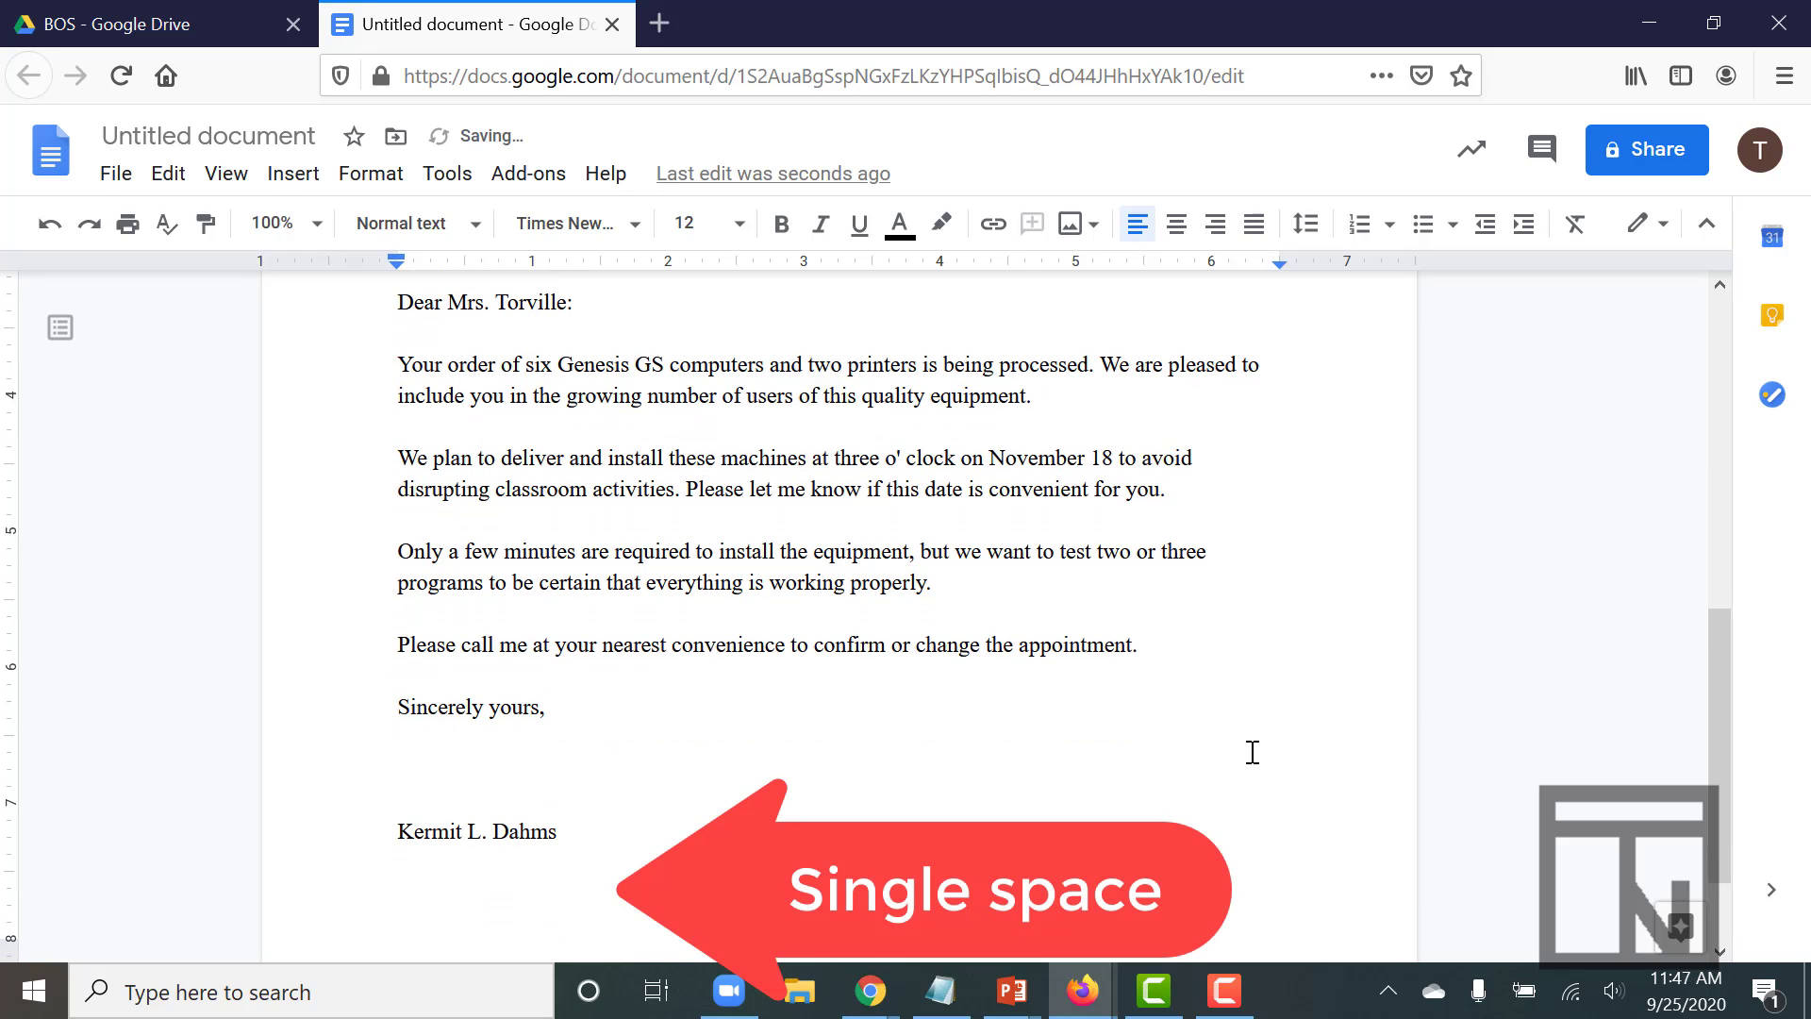
{"action": "type", "text": "Sale"}
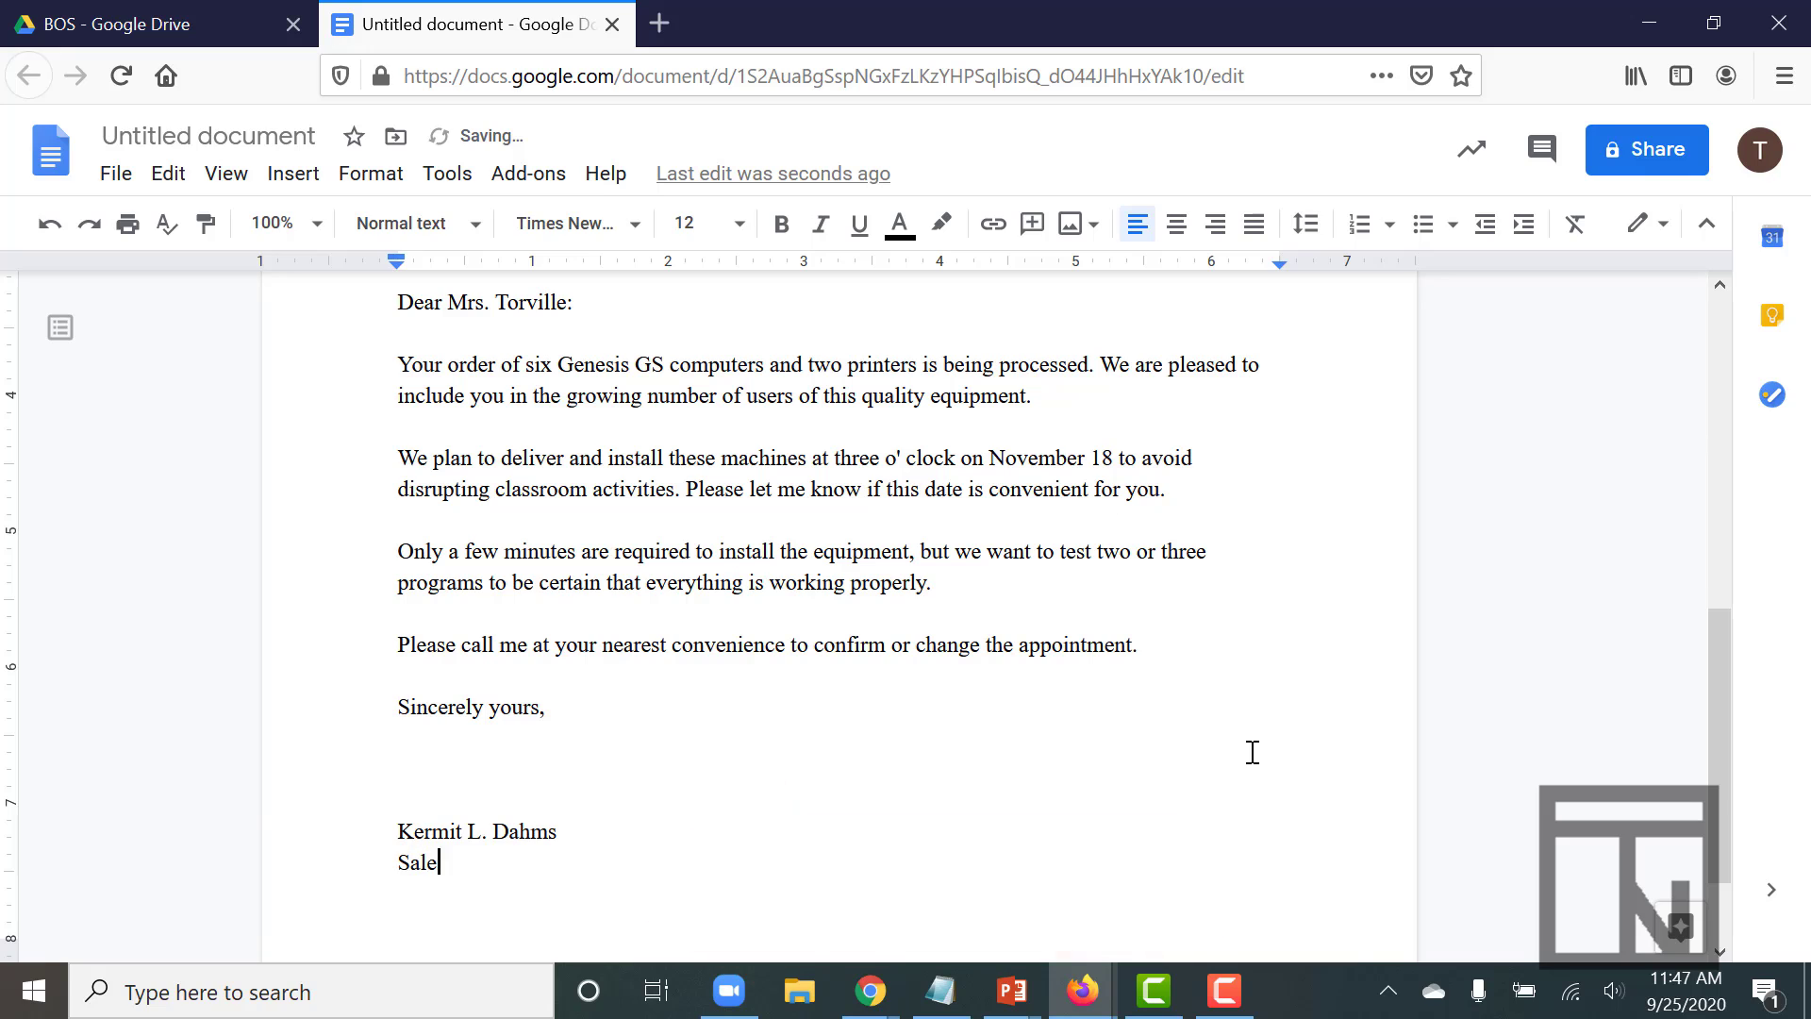
{"action": "type", "text": "s Manager"}
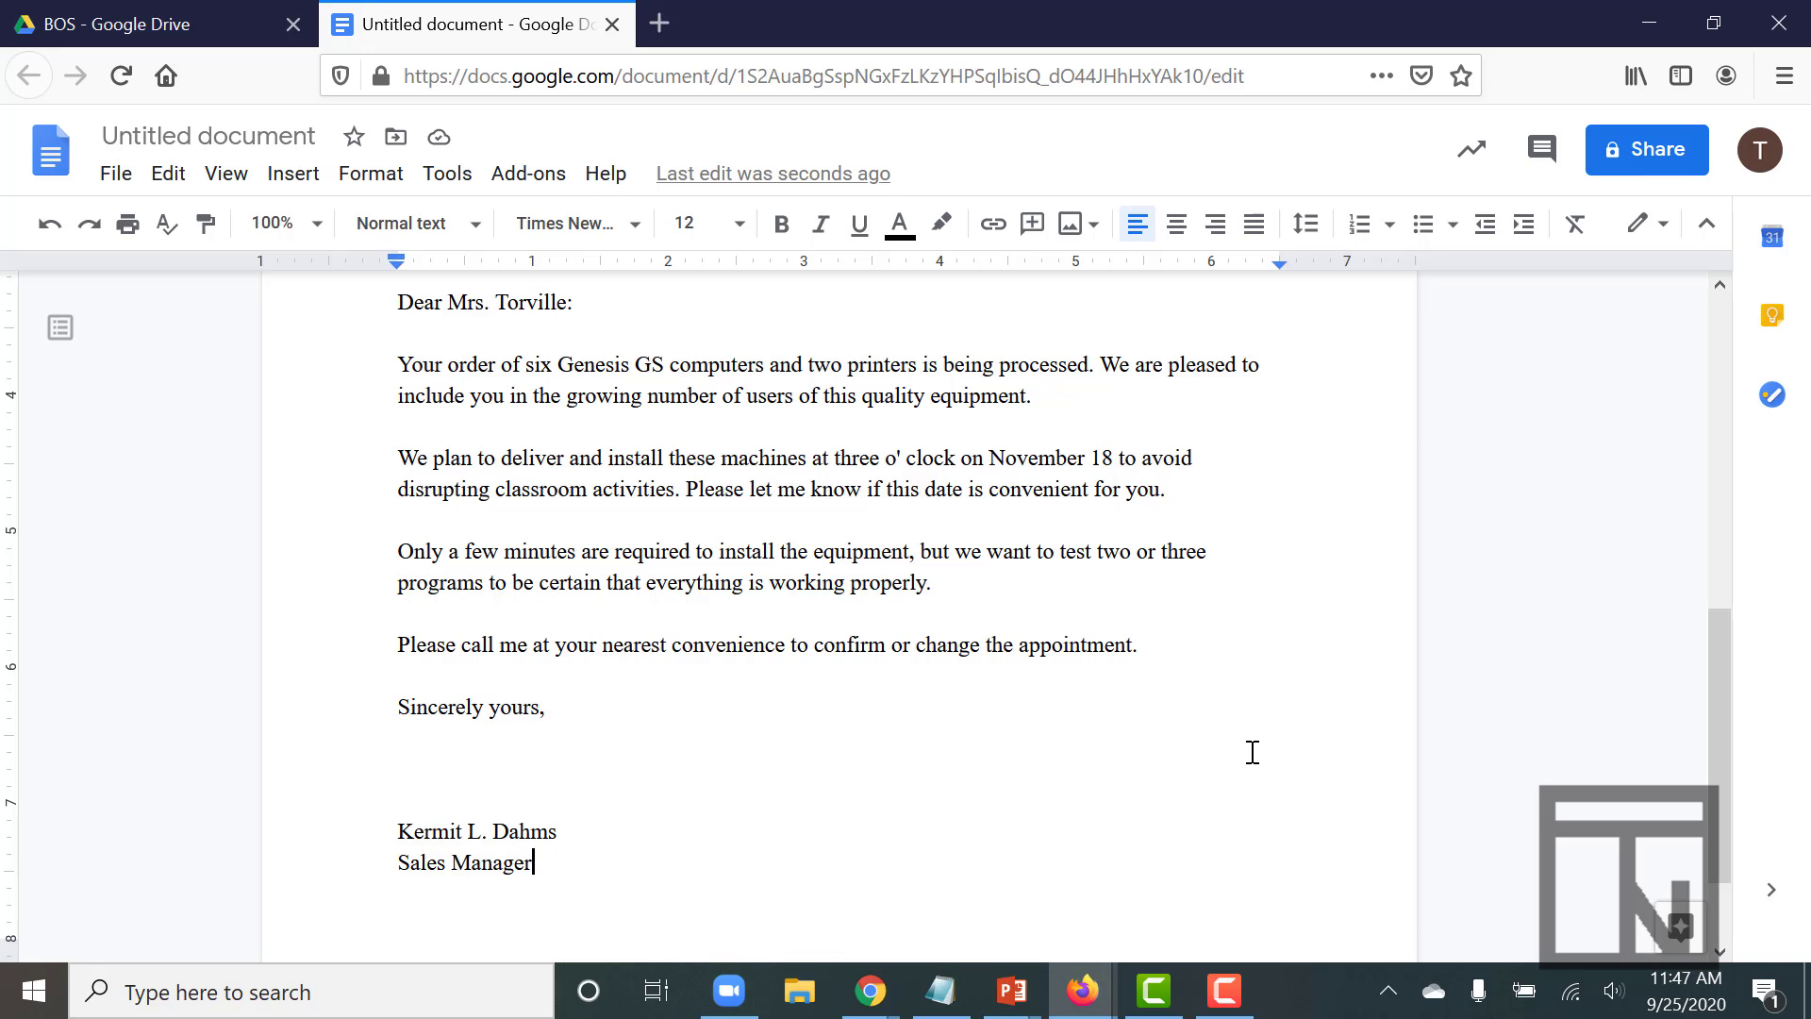
{"action": "scroll", "coordinate": [1251, 752], "scroll_direction": "up", "scroll_amount": 6}
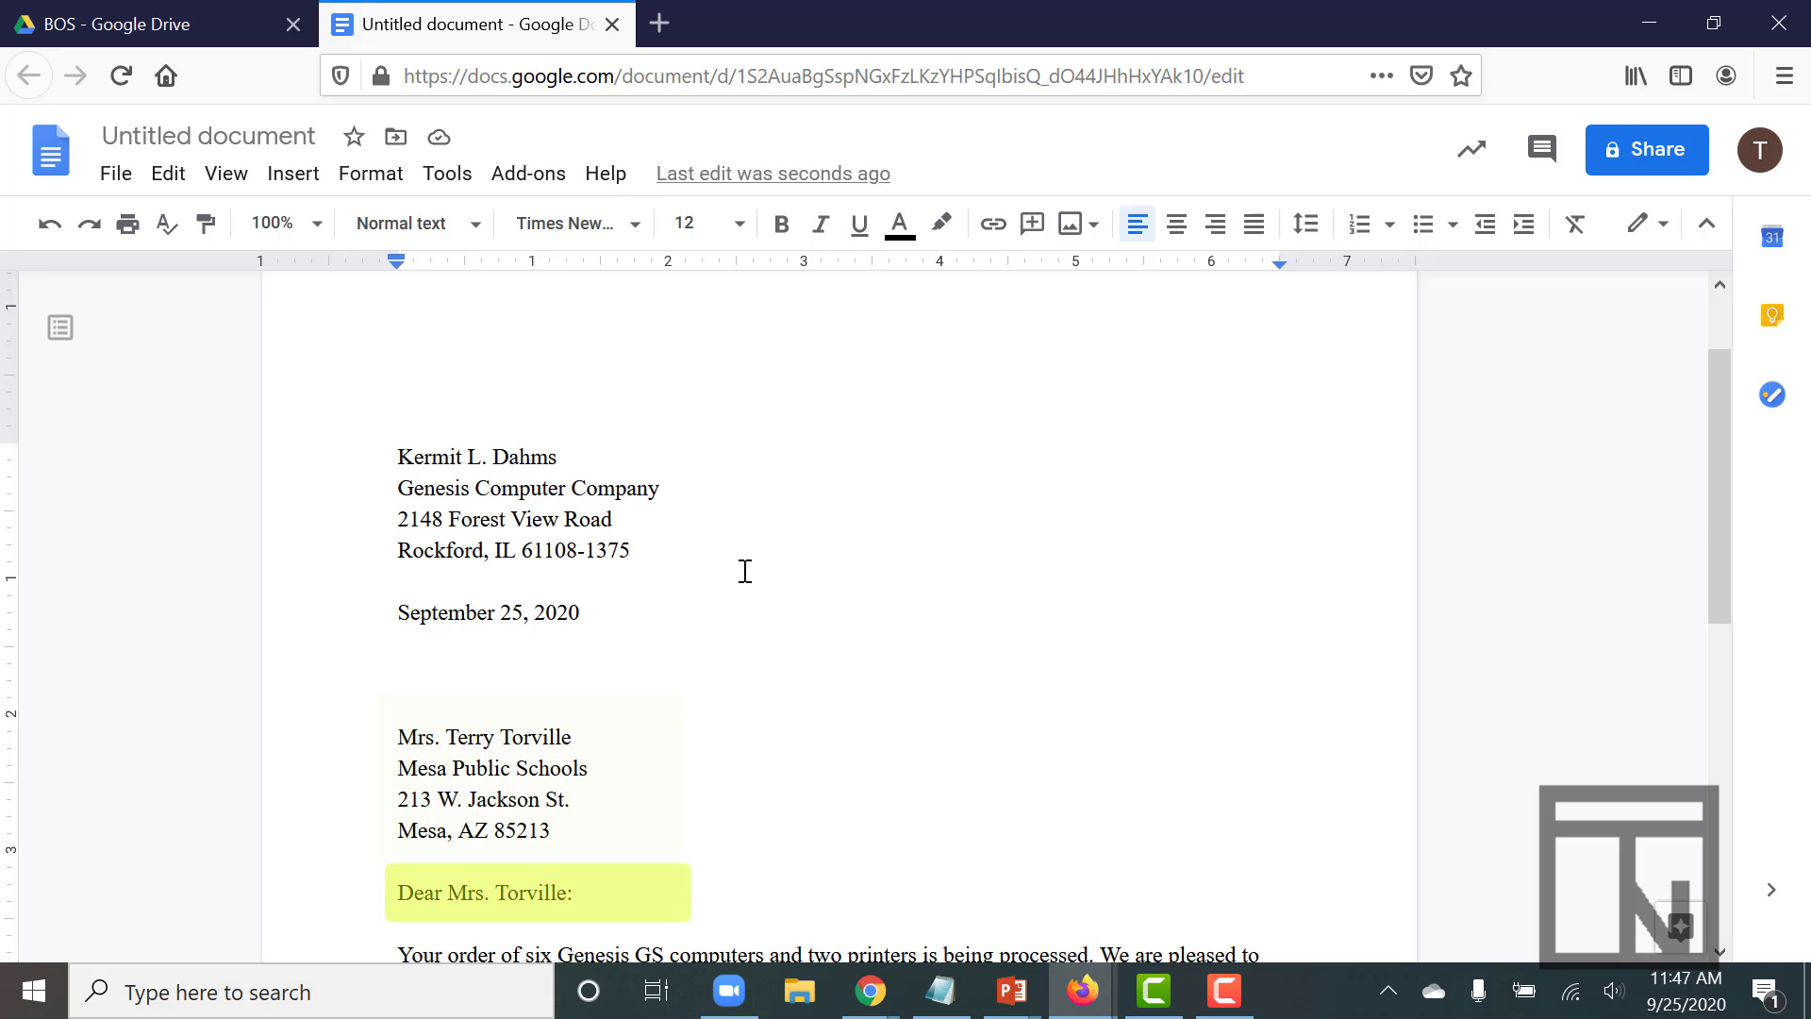
{"action": "scroll", "coordinate": [745, 571], "scroll_direction": "down", "scroll_amount": 6}
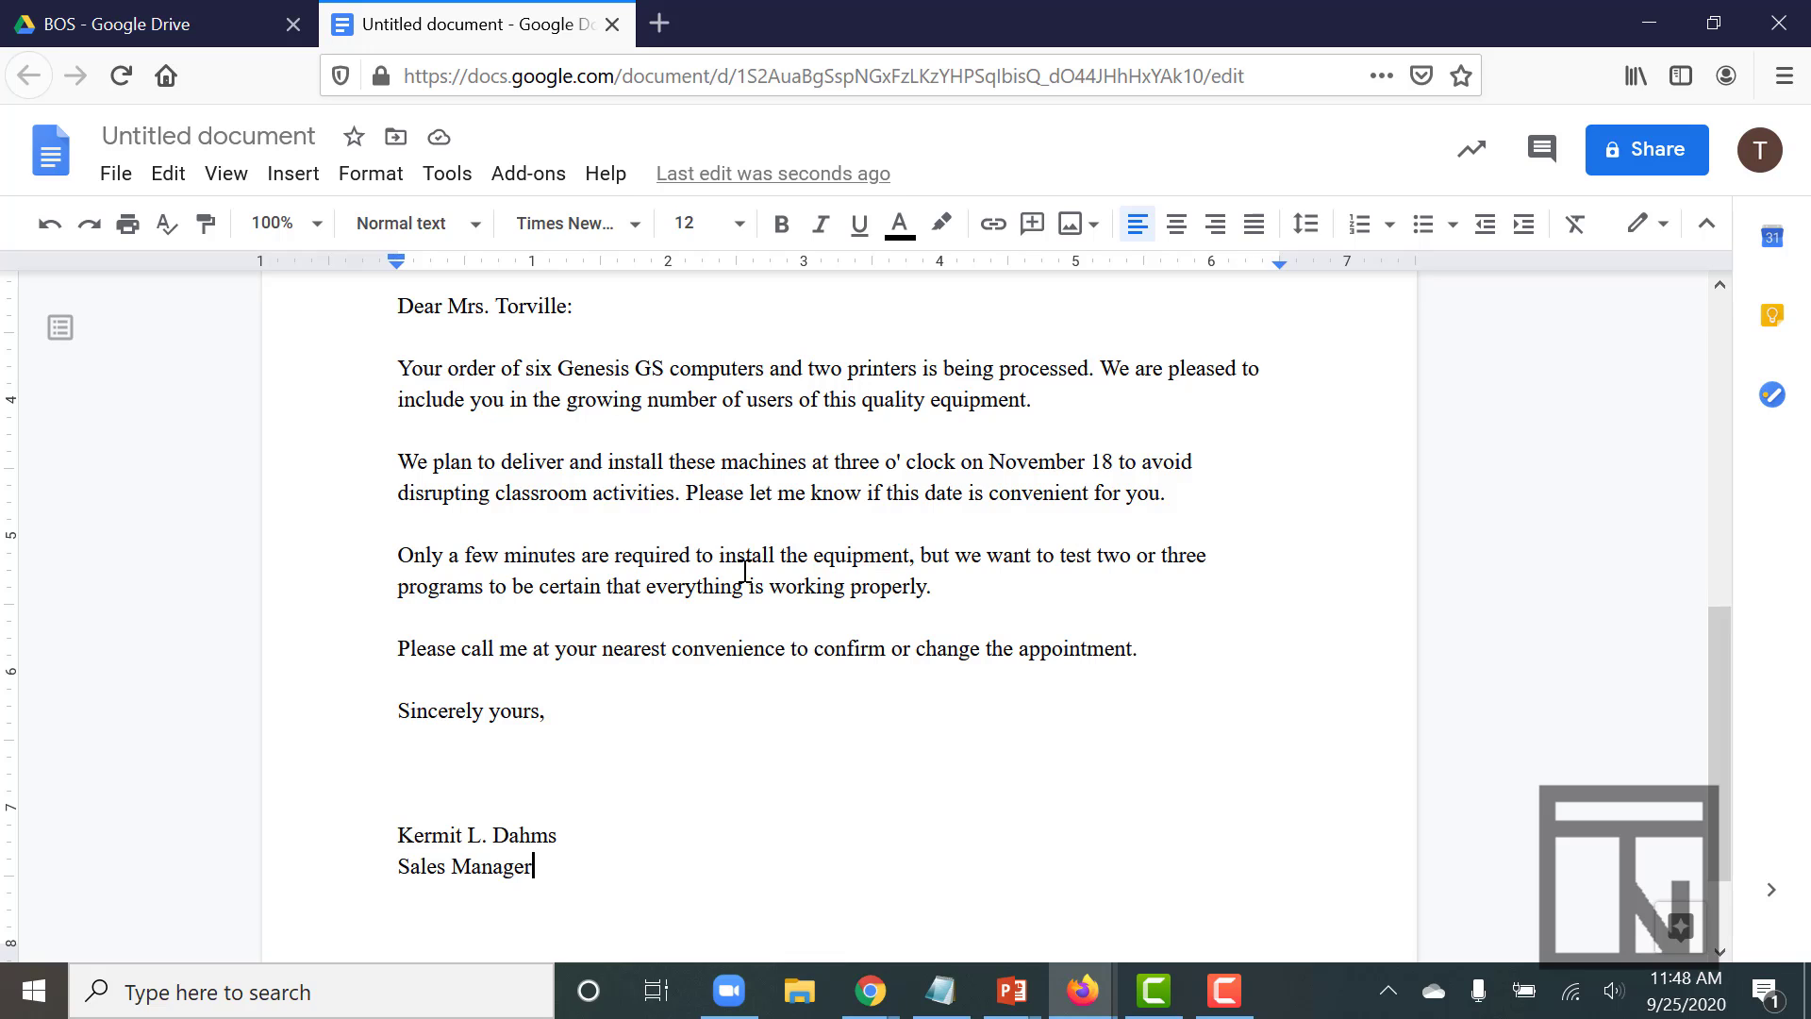
{"action": "scroll", "coordinate": [745, 570], "scroll_direction": "up", "scroll_amount": 4}
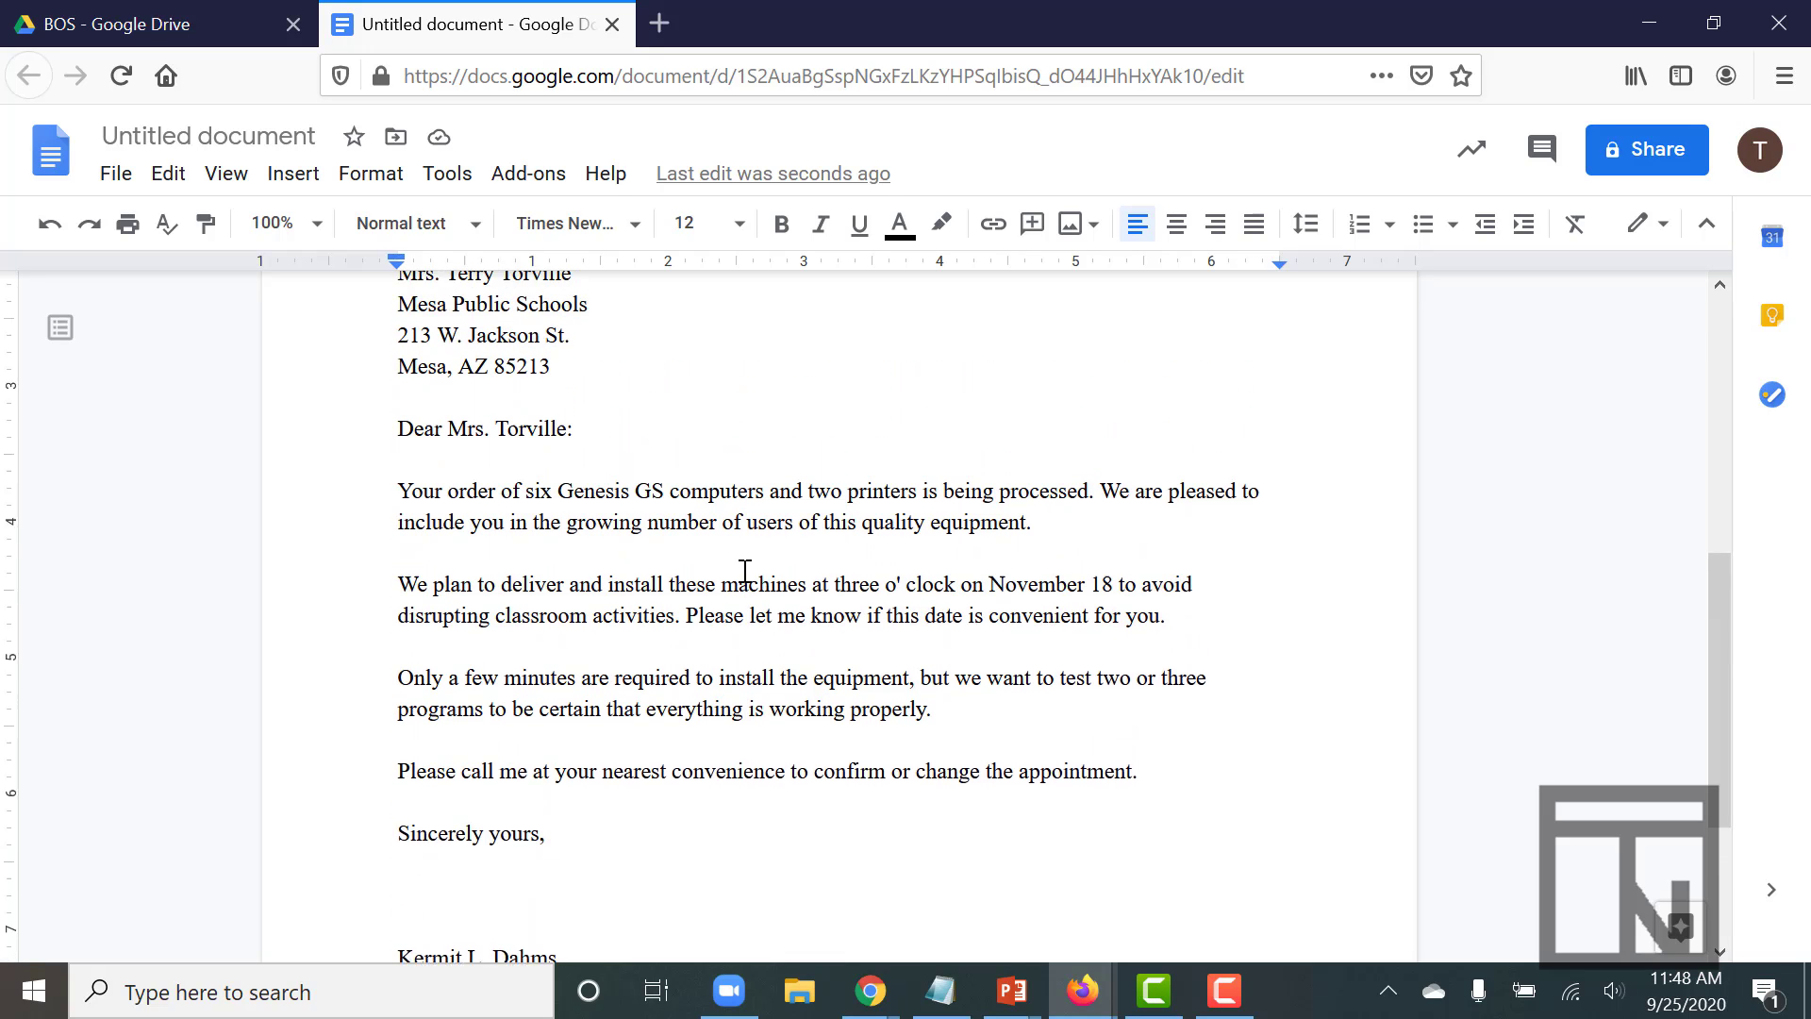
{"action": "scroll", "coordinate": [746, 571], "scroll_direction": "down", "scroll_amount": 2}
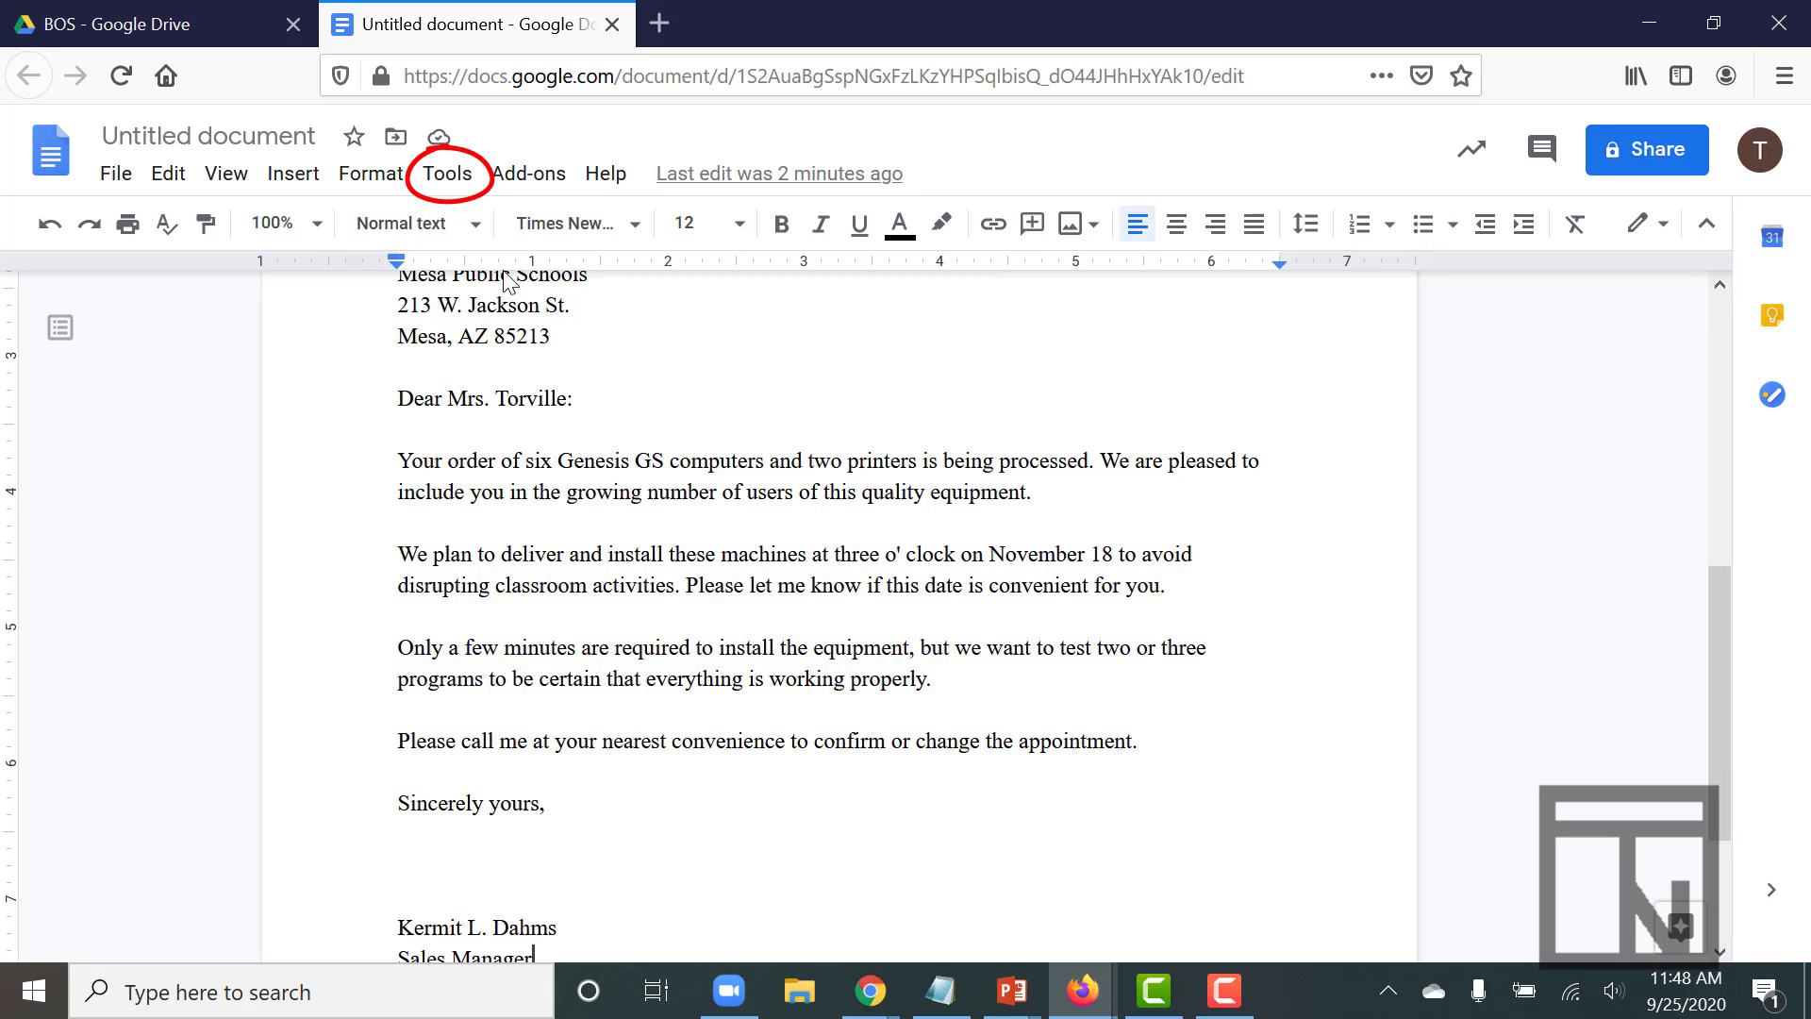
- Start a translated copy of the letter titled 'Block Style Letter Spanish'
{"action": "left_click", "coordinate": [445, 180]}
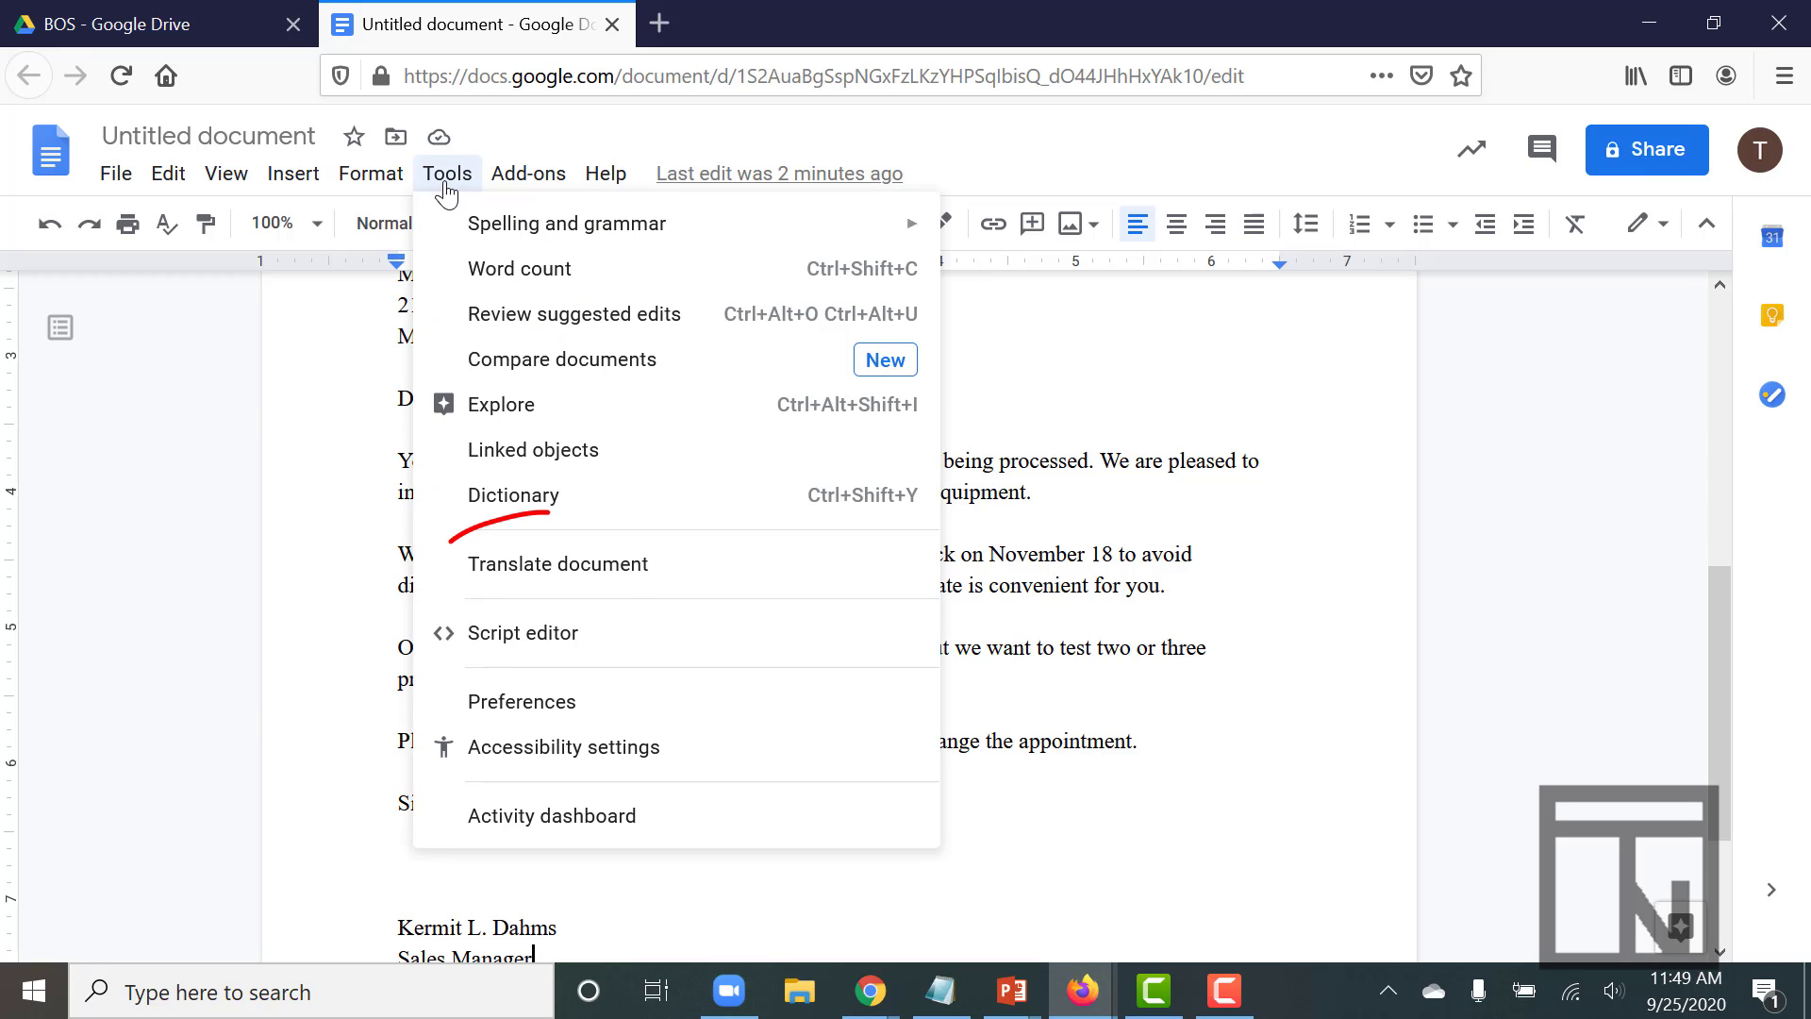
{"action": "left_click", "coordinate": [531, 564]}
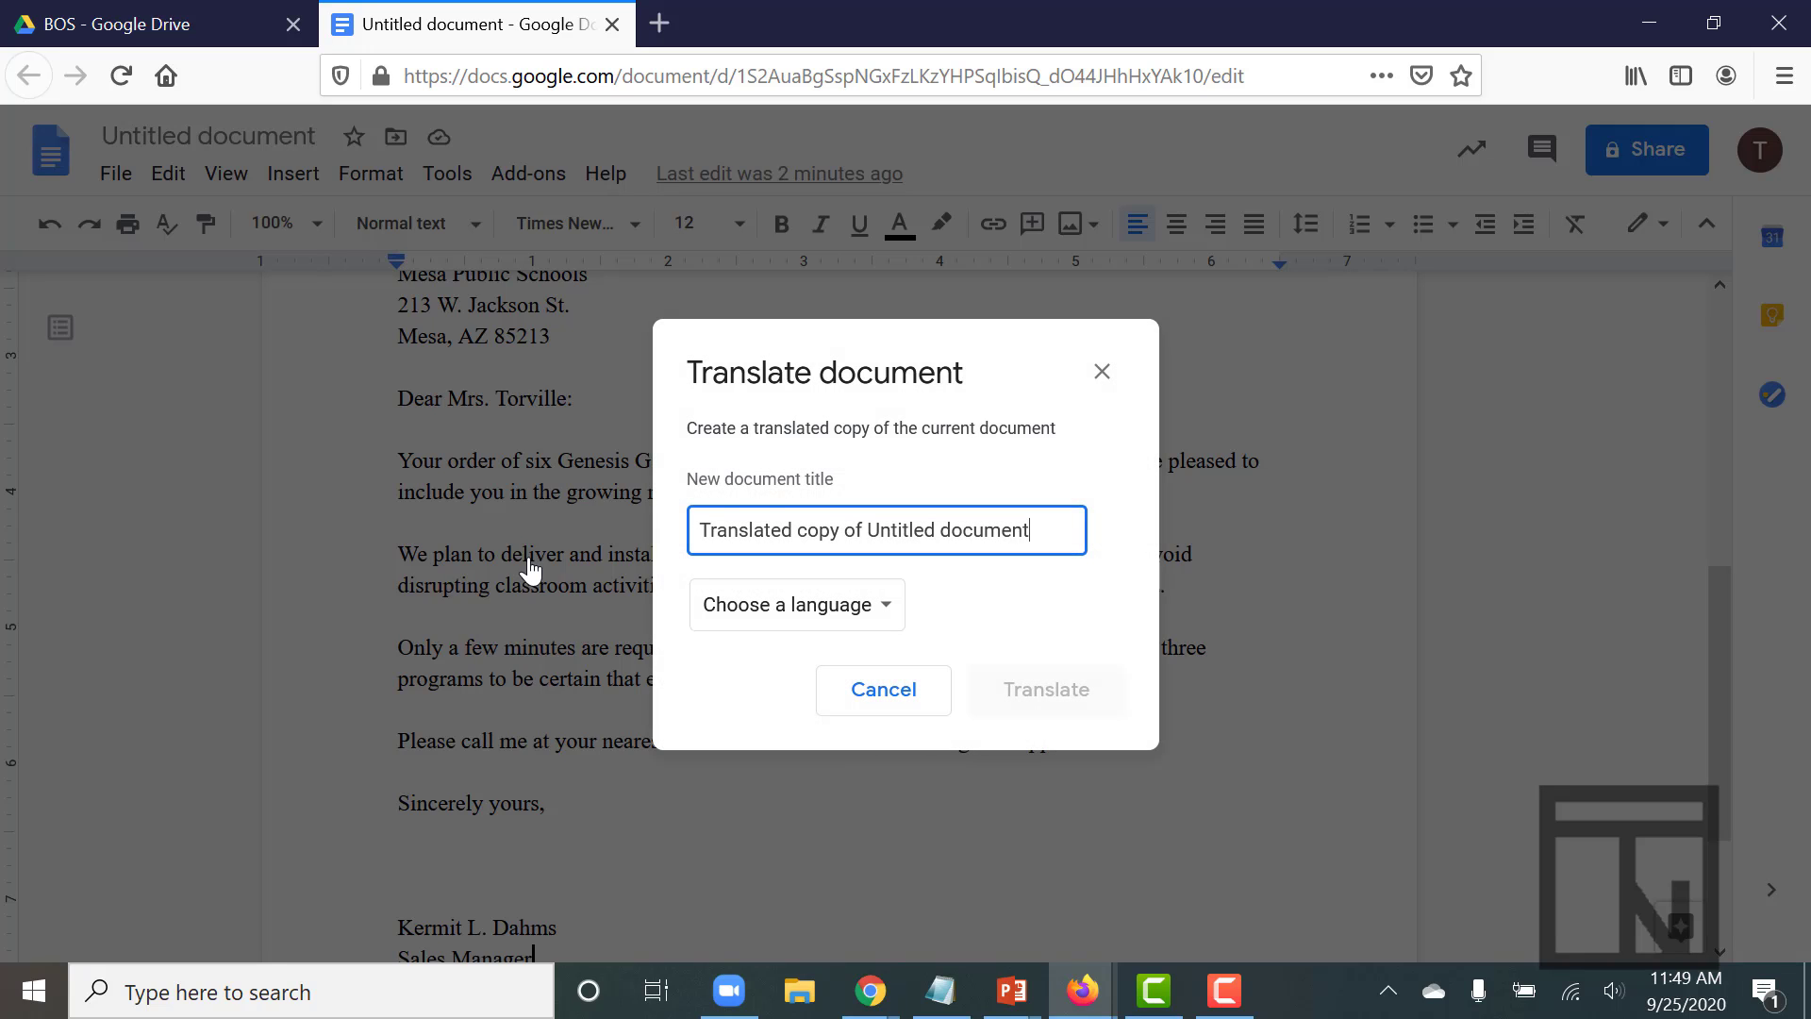
{"action": "triple_click", "coordinate": [763, 525]}
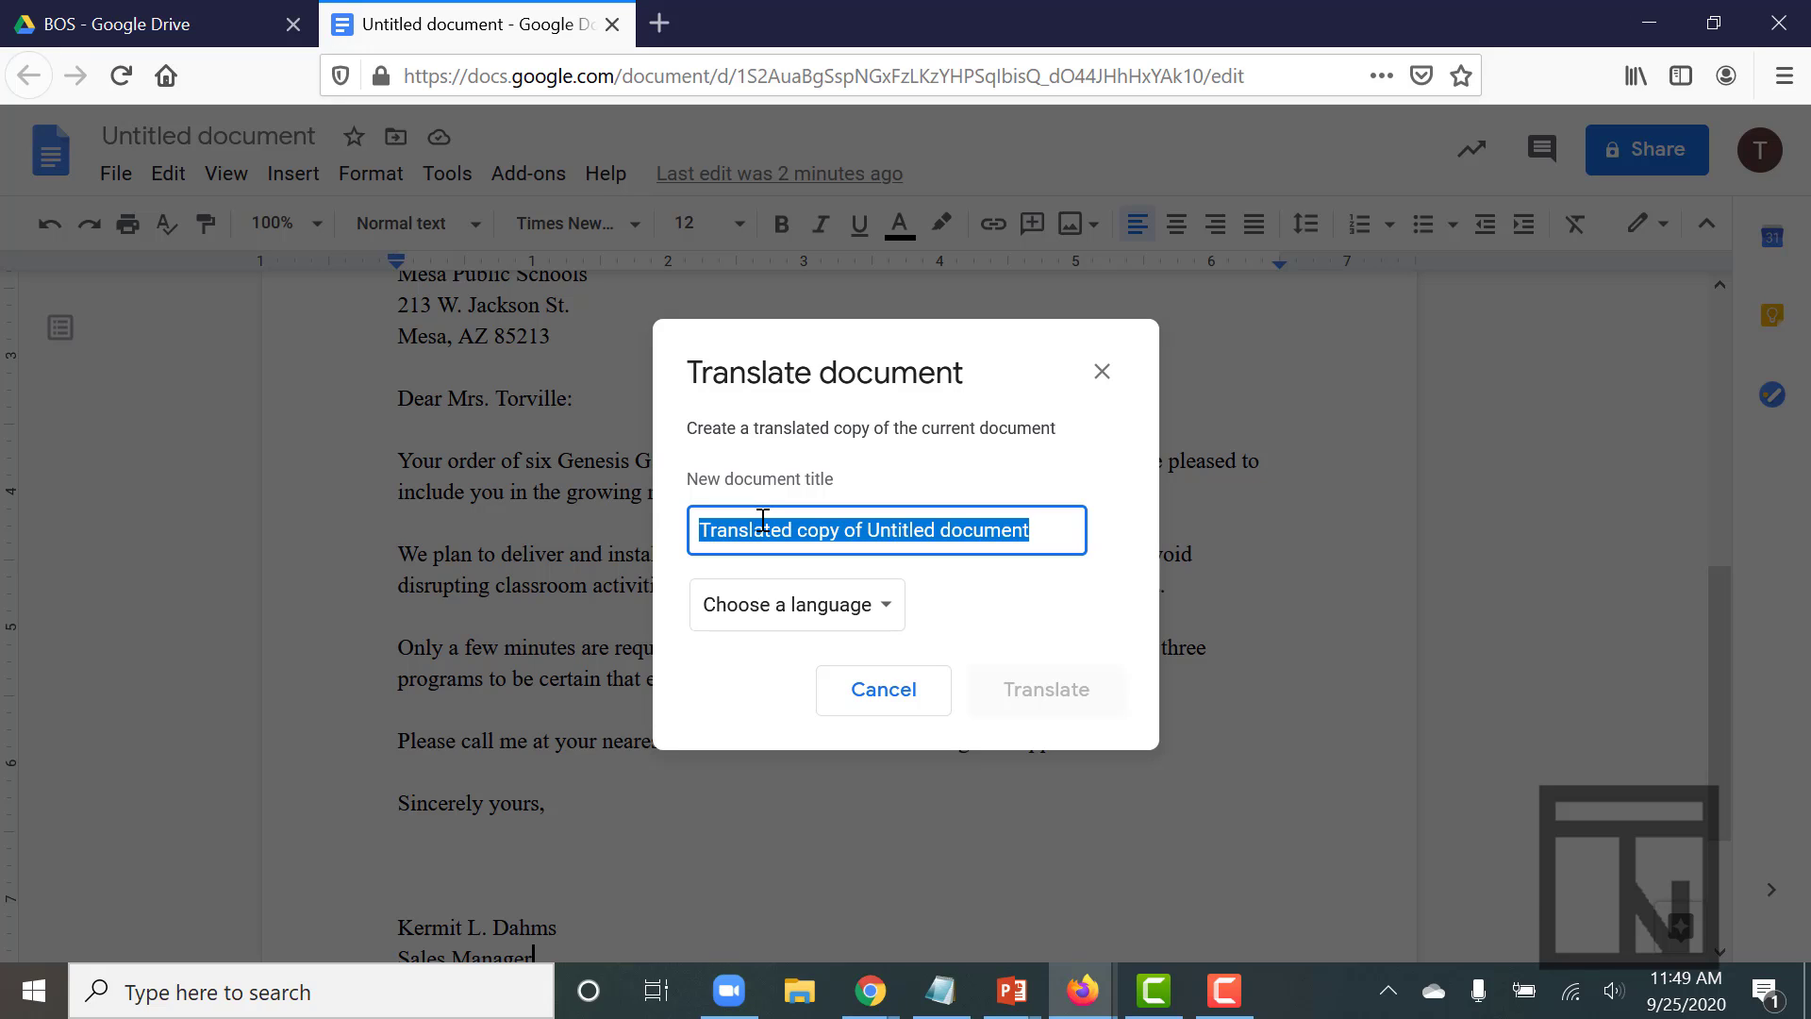
{"action": "type", "text": "Block"}
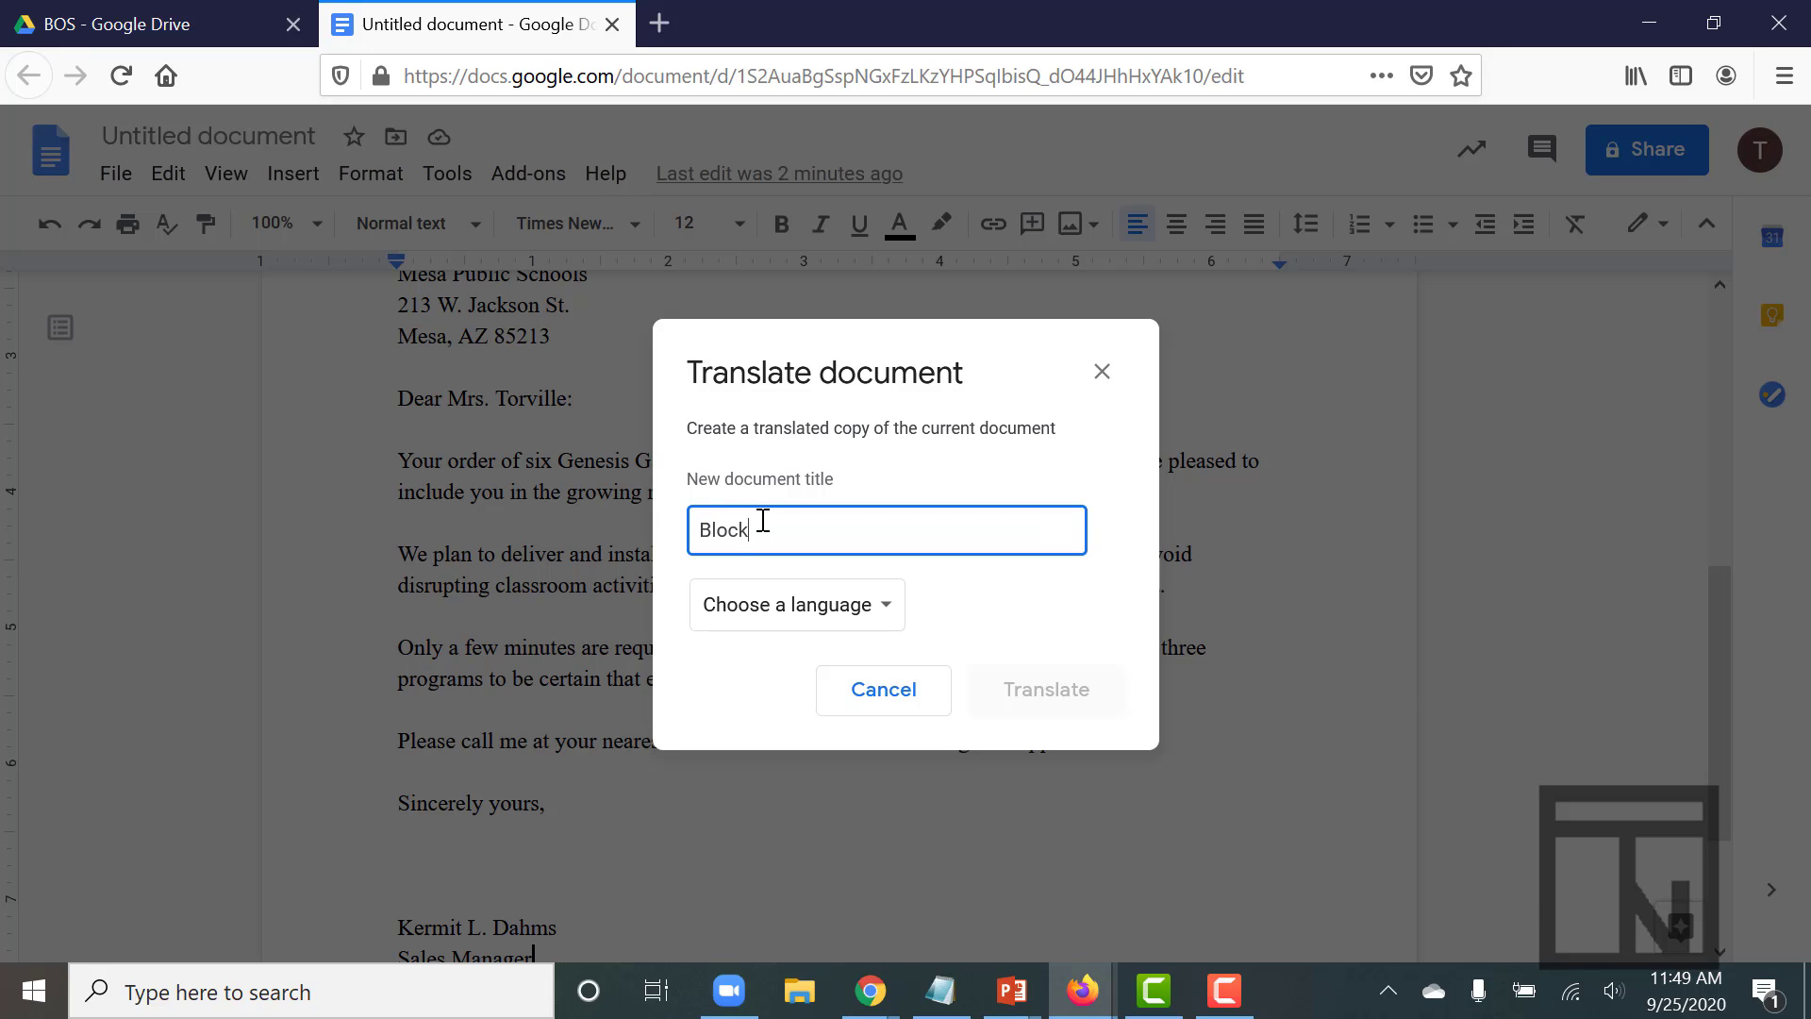
{"action": "type", "text": " Style Letter Spanish"}
- Choose Spanish as the target language and create the translated copy
{"action": "left_click", "coordinate": [769, 608]}
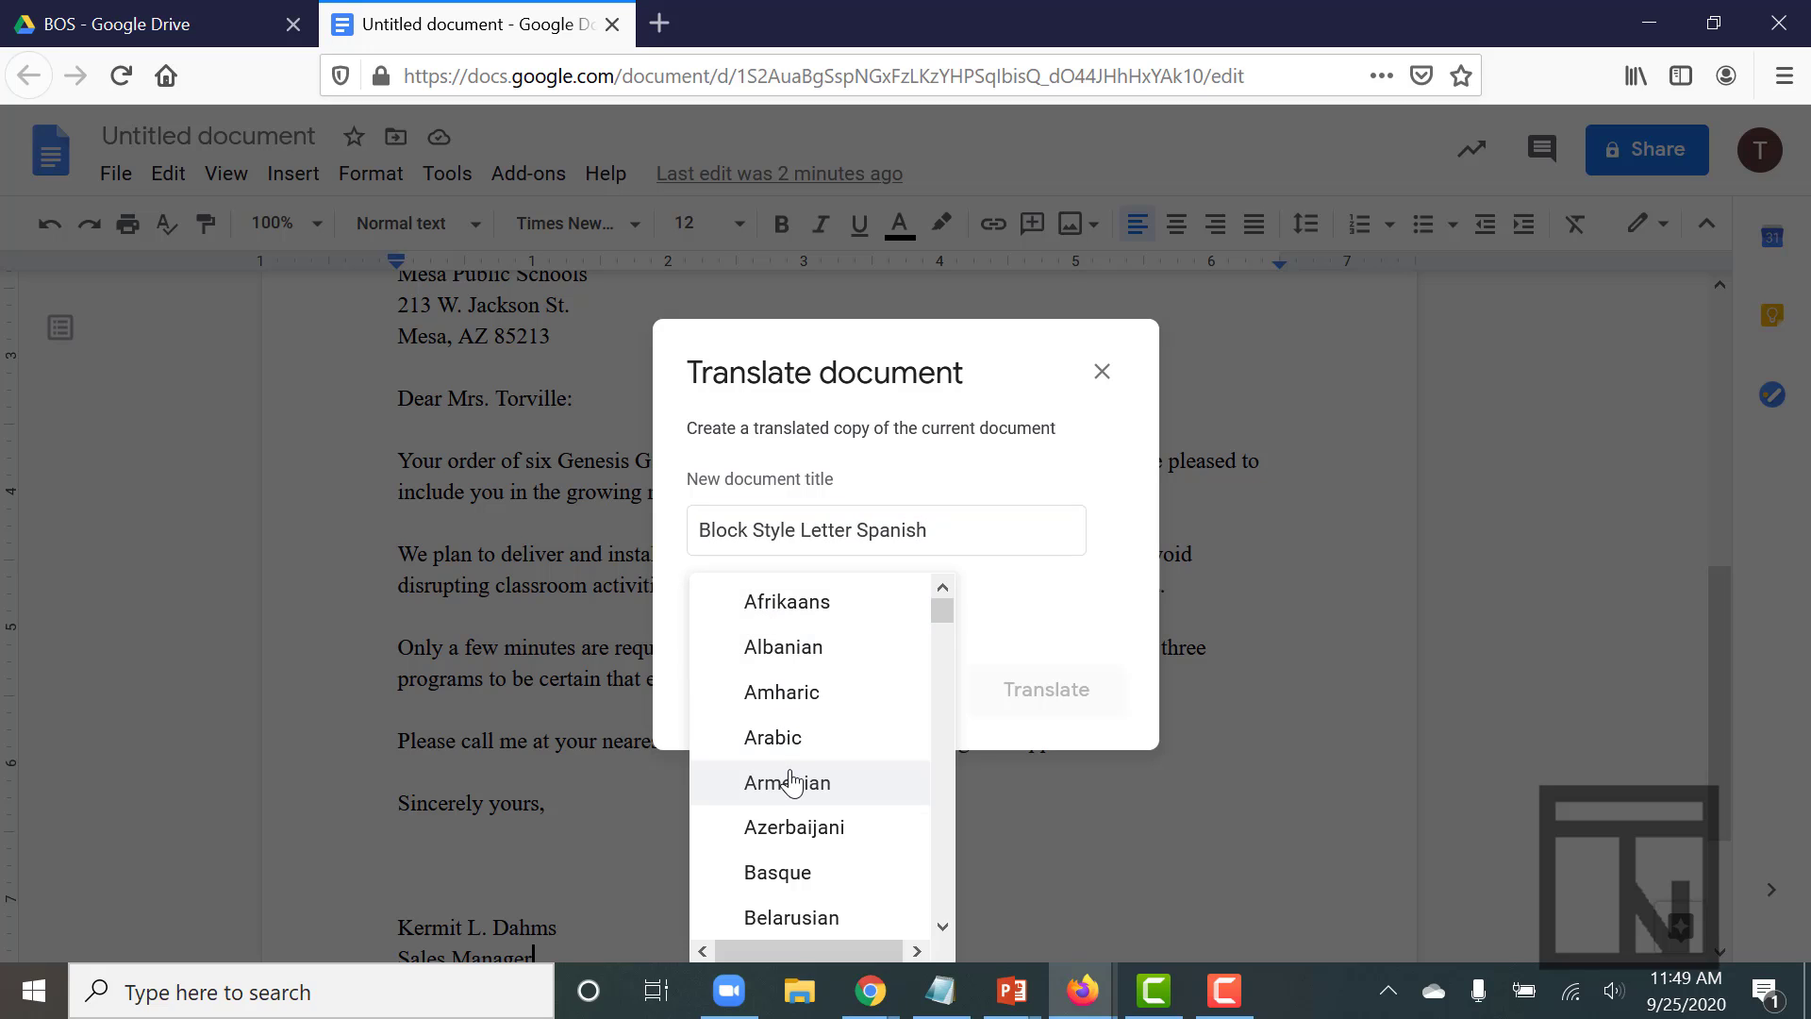
{"action": "scroll", "coordinate": [791, 781], "scroll_direction": "down", "scroll_amount": 8}
{"action": "scroll", "coordinate": [791, 781], "scroll_direction": "down", "scroll_amount": 1}
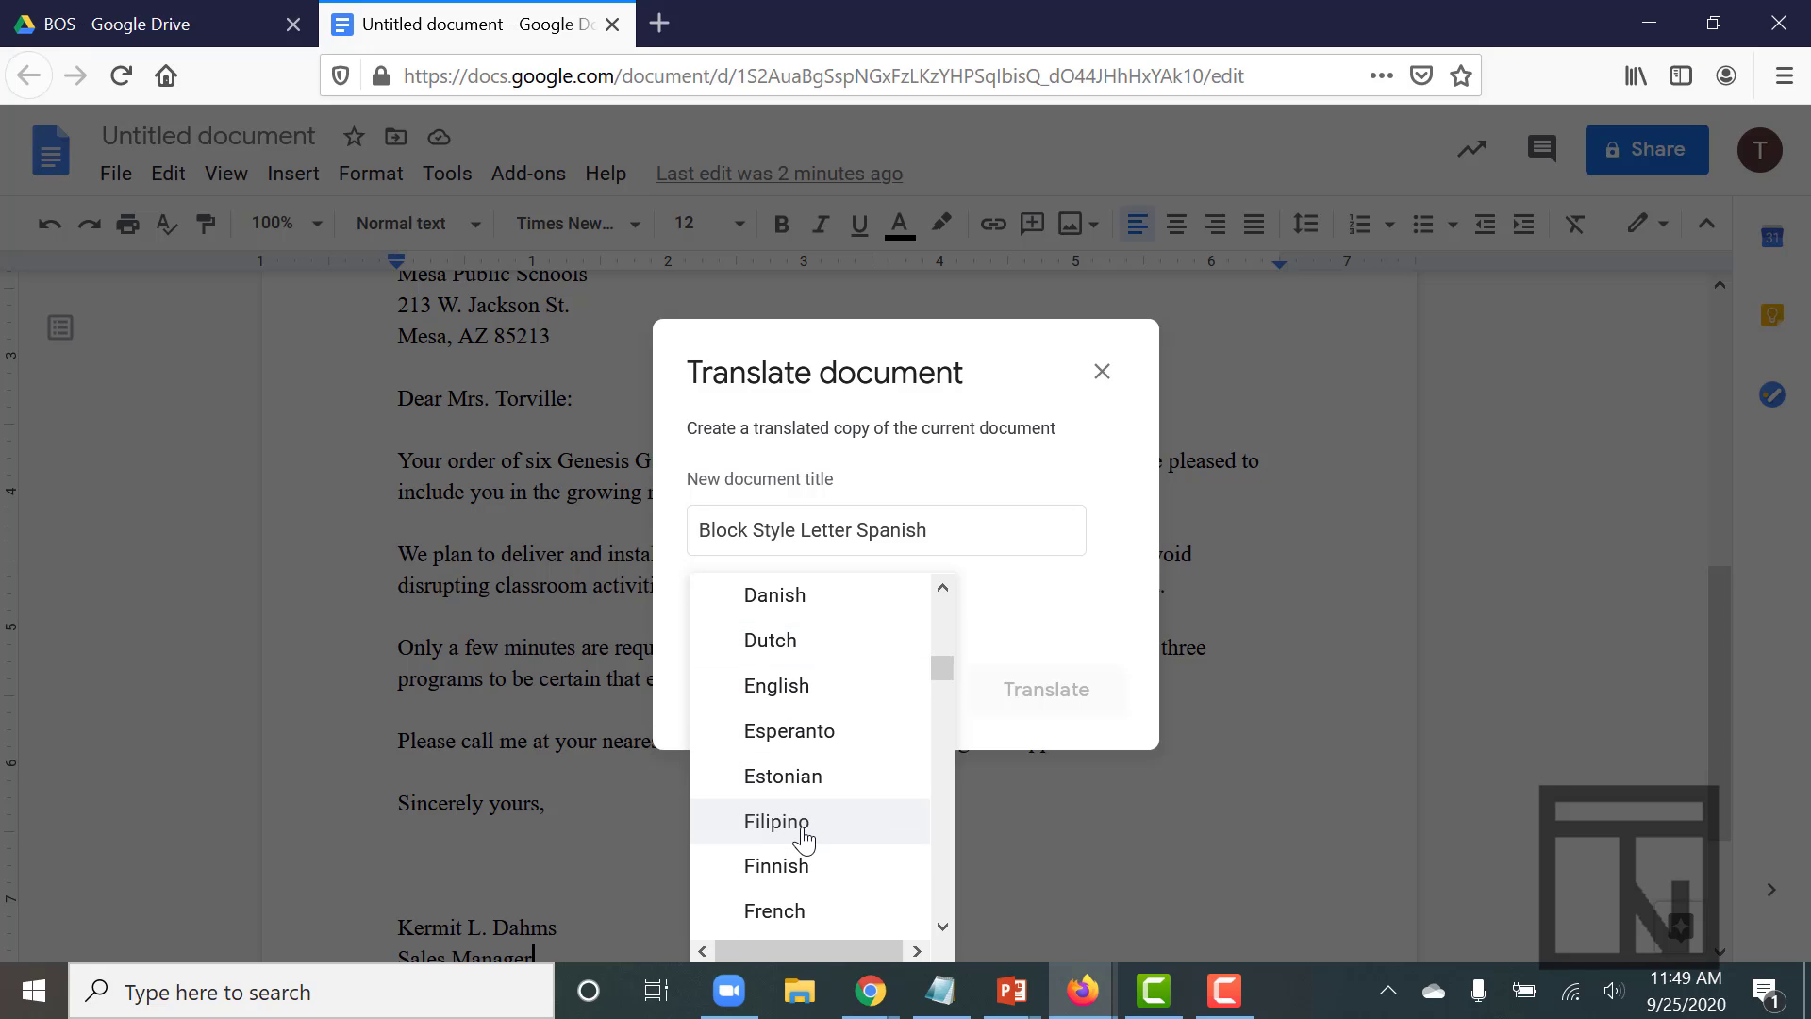
{"action": "scroll", "coordinate": [803, 838], "scroll_direction": "down", "scroll_amount": 5}
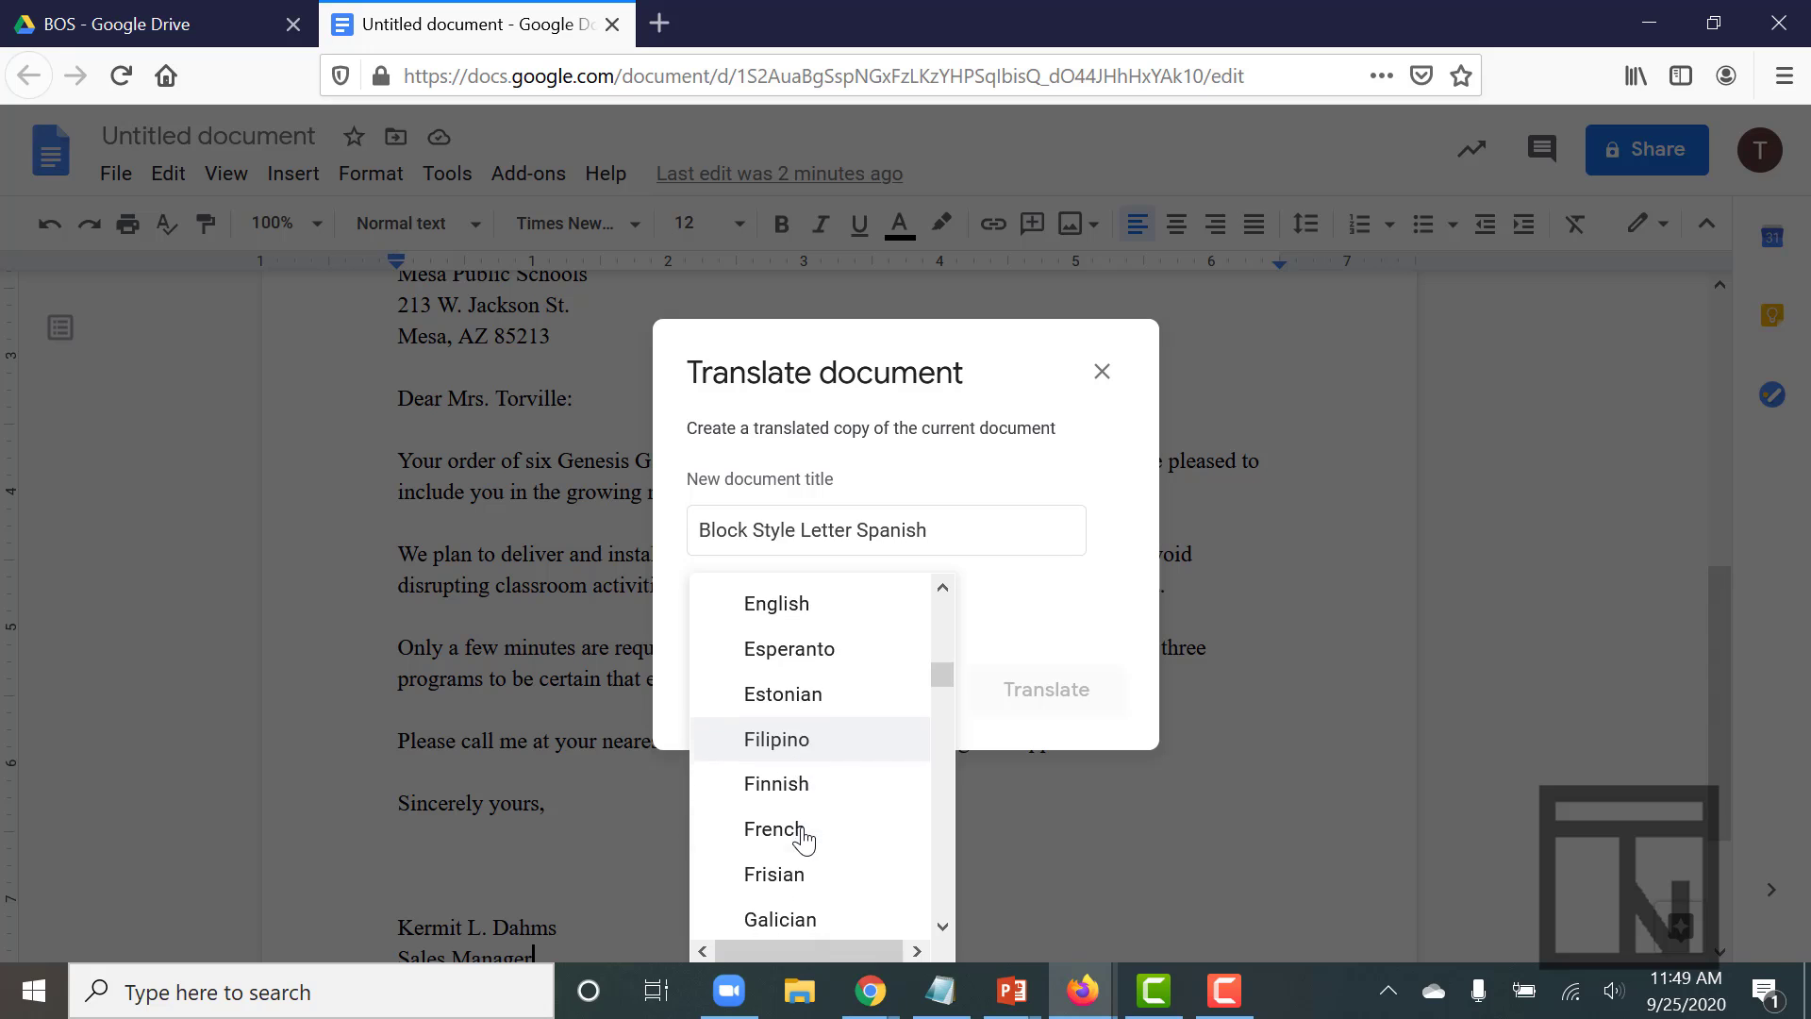
{"action": "scroll", "coordinate": [804, 839], "scroll_direction": "down", "scroll_amount": 12}
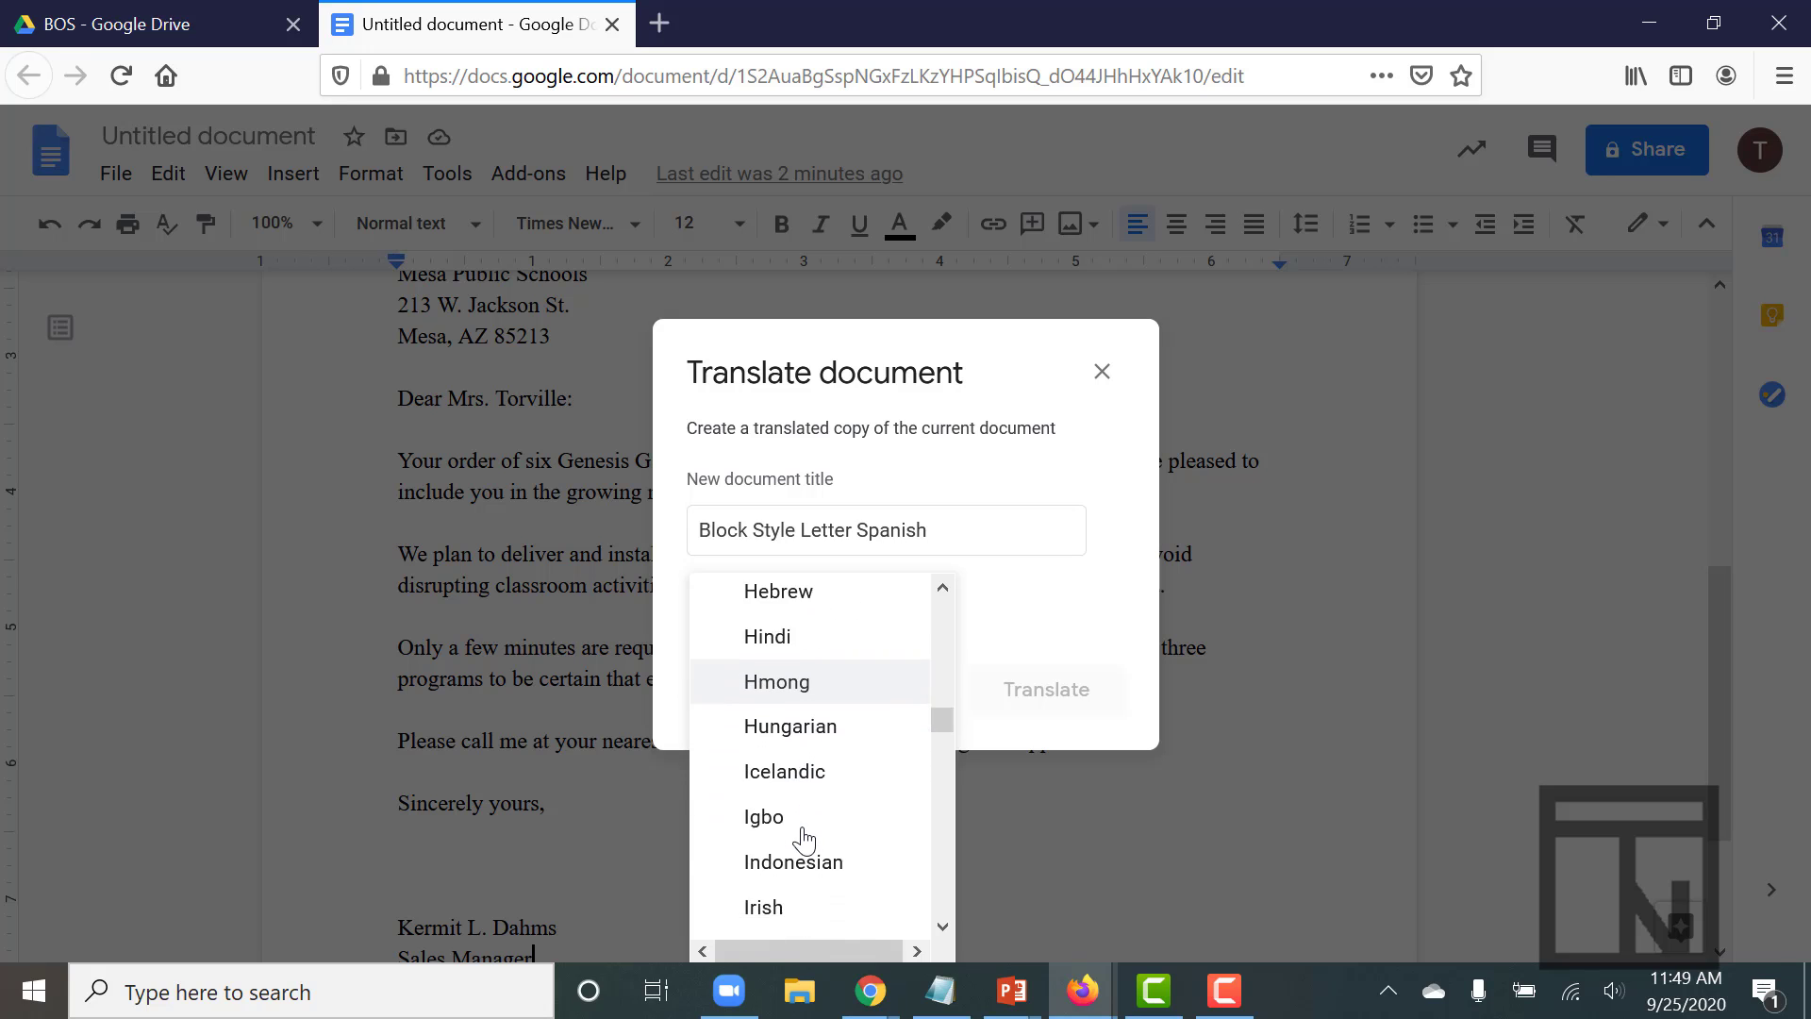
{"action": "scroll", "coordinate": [804, 839], "scroll_direction": "down", "scroll_amount": 12}
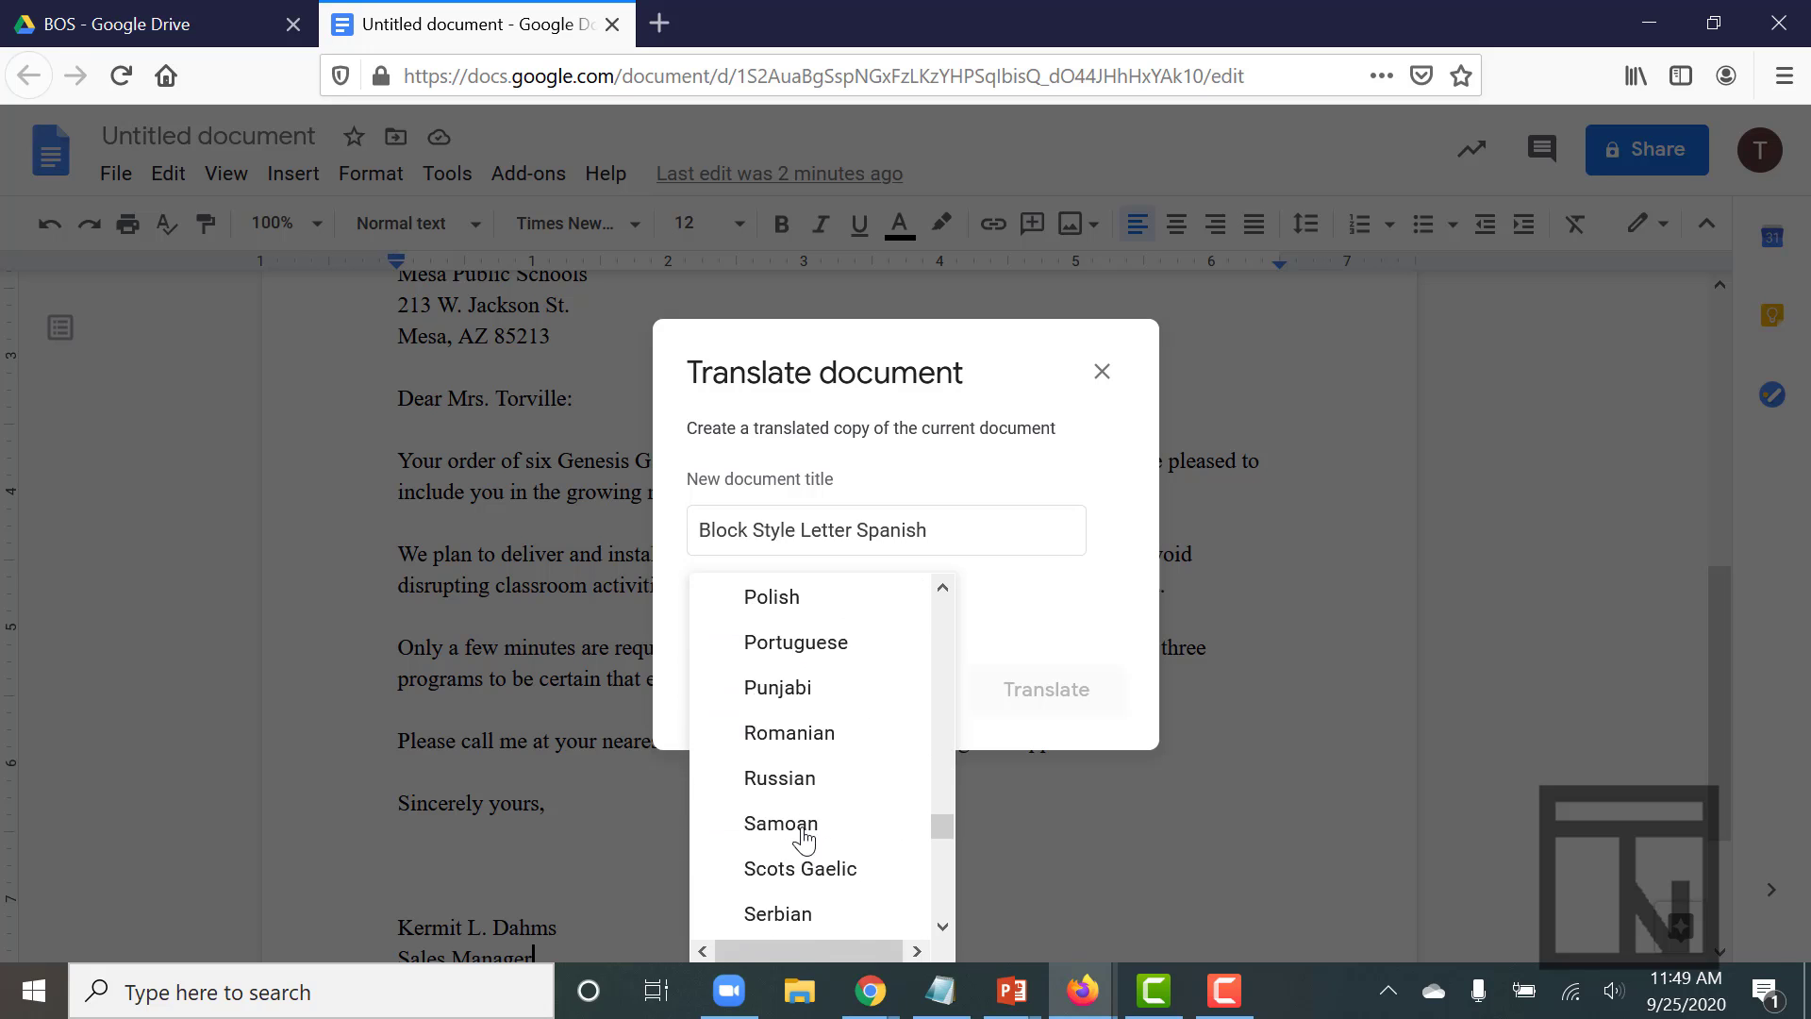
{"action": "scroll", "coordinate": [804, 839], "scroll_direction": "down", "scroll_amount": 6}
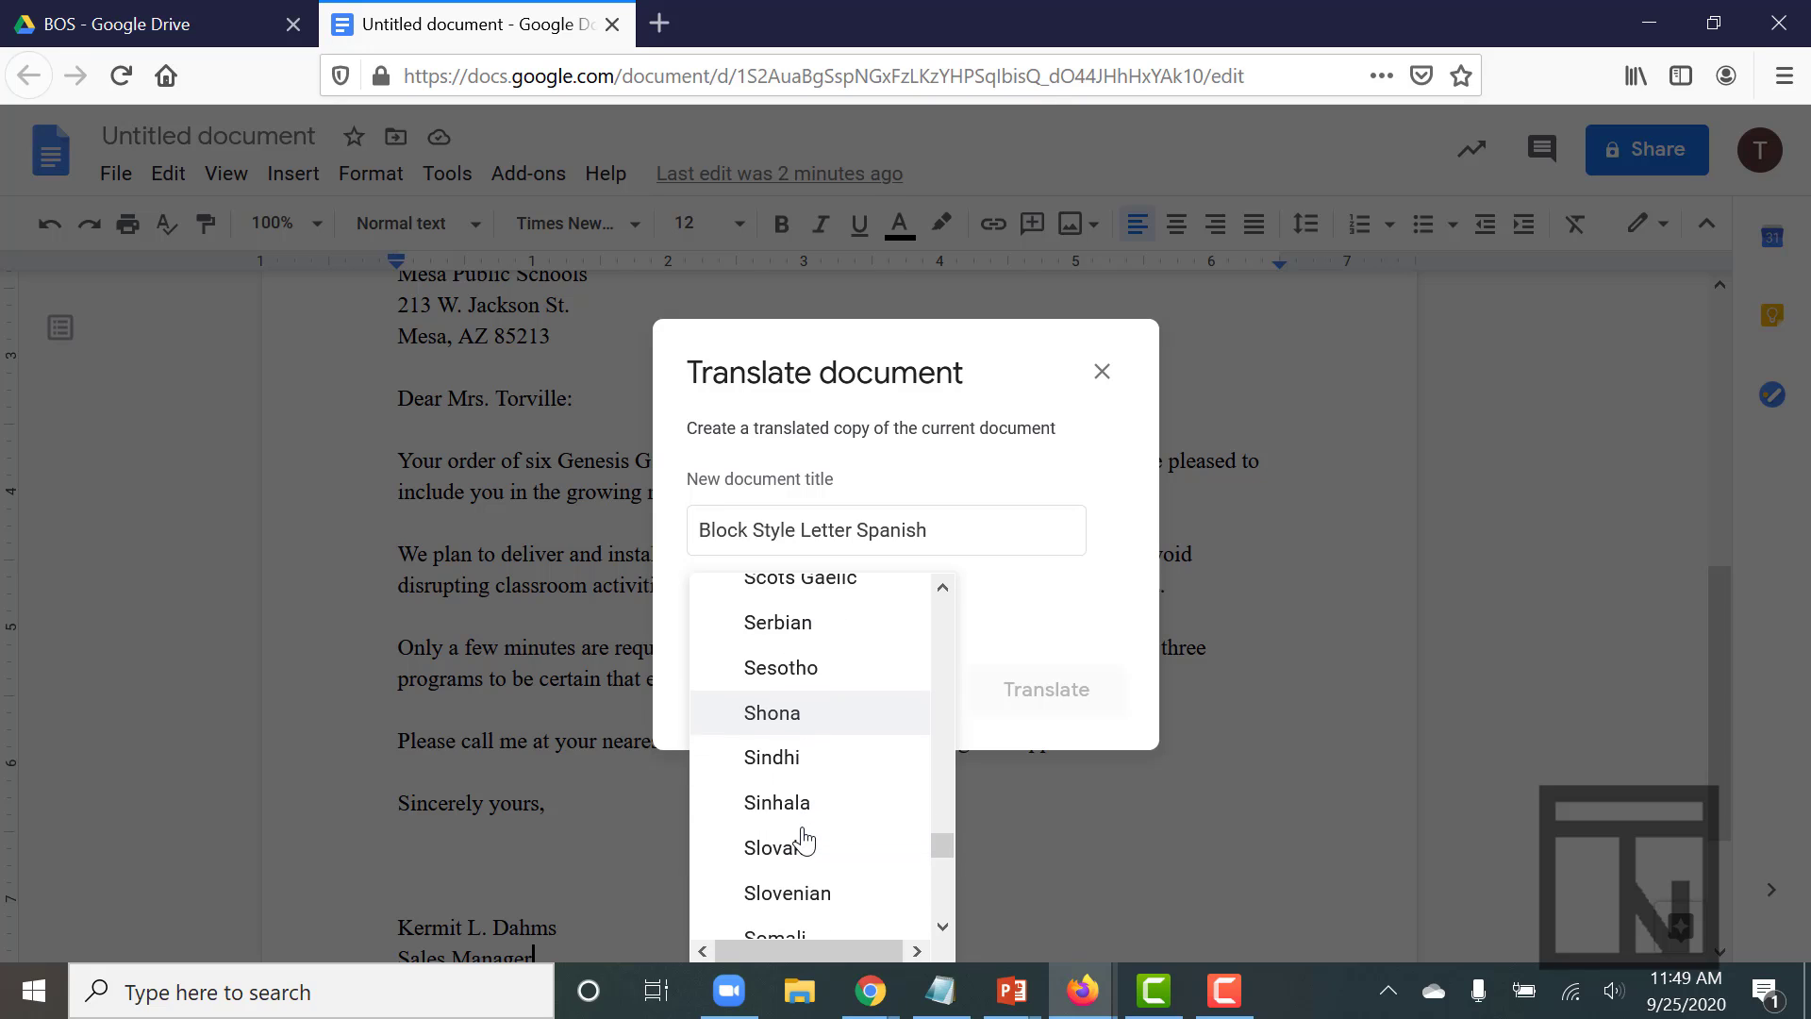
{"action": "left_click", "coordinate": [803, 832]}
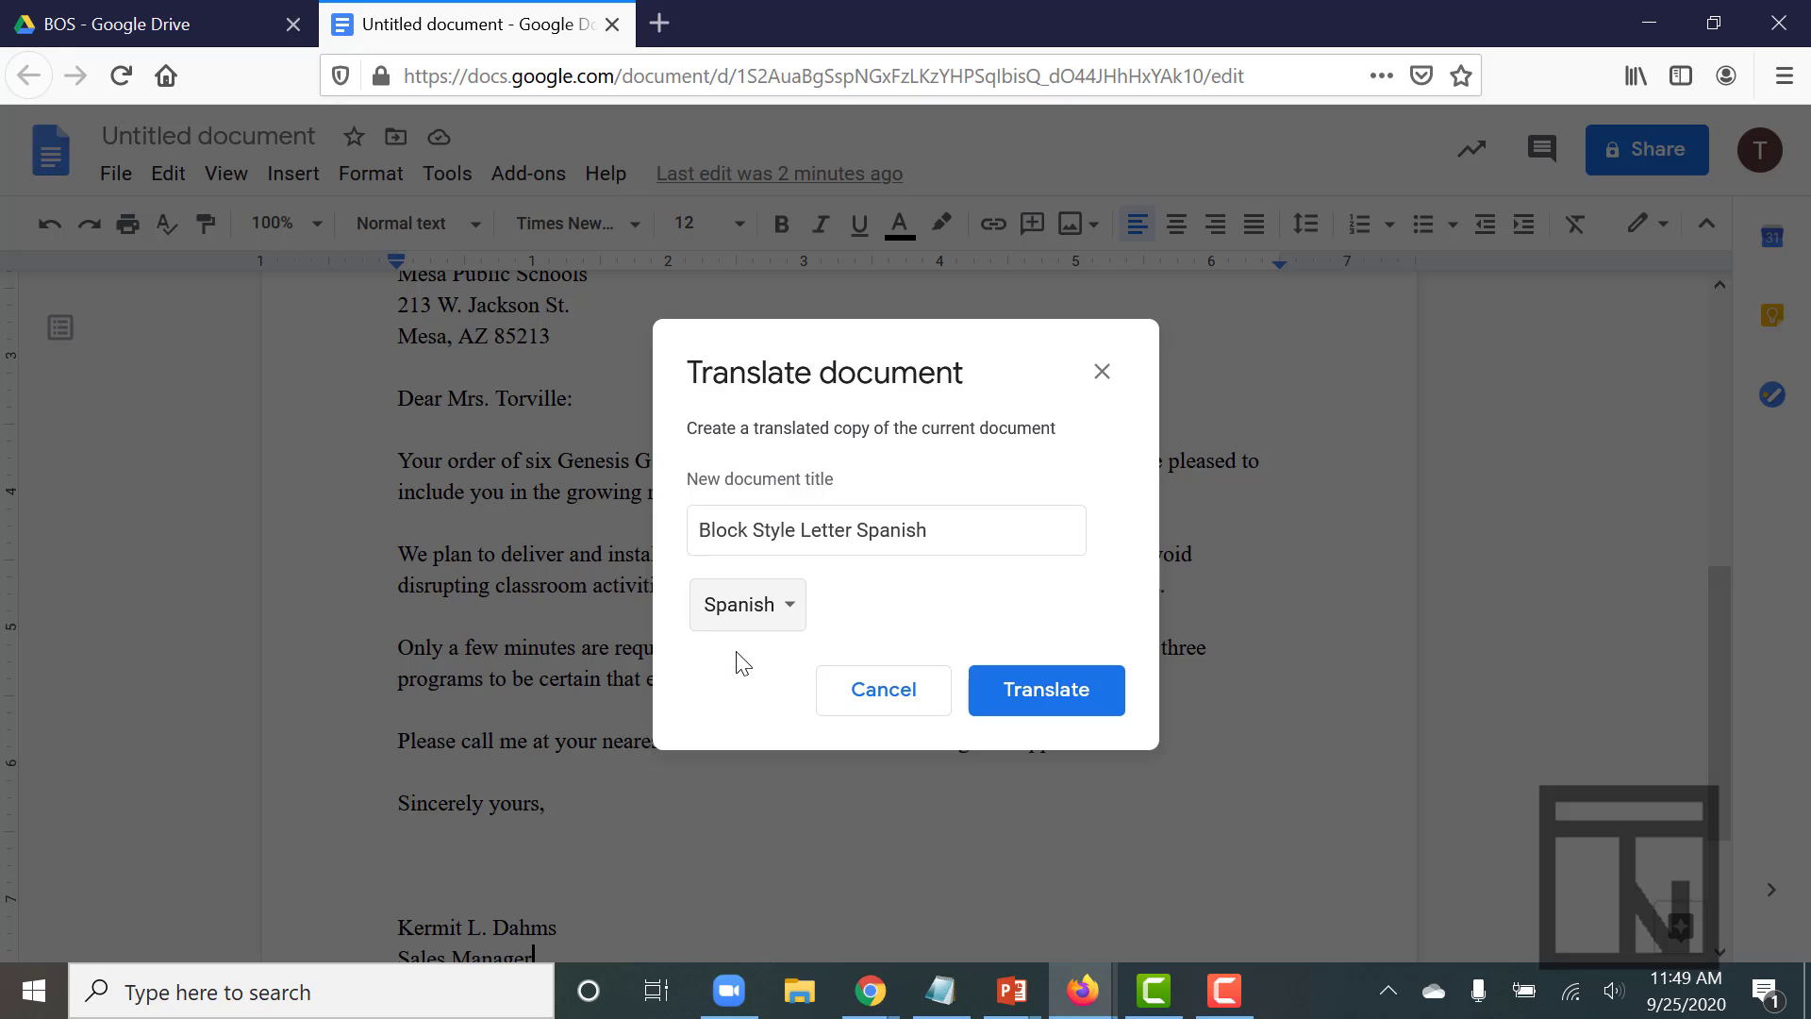
{"action": "left_click", "coordinate": [1055, 699]}
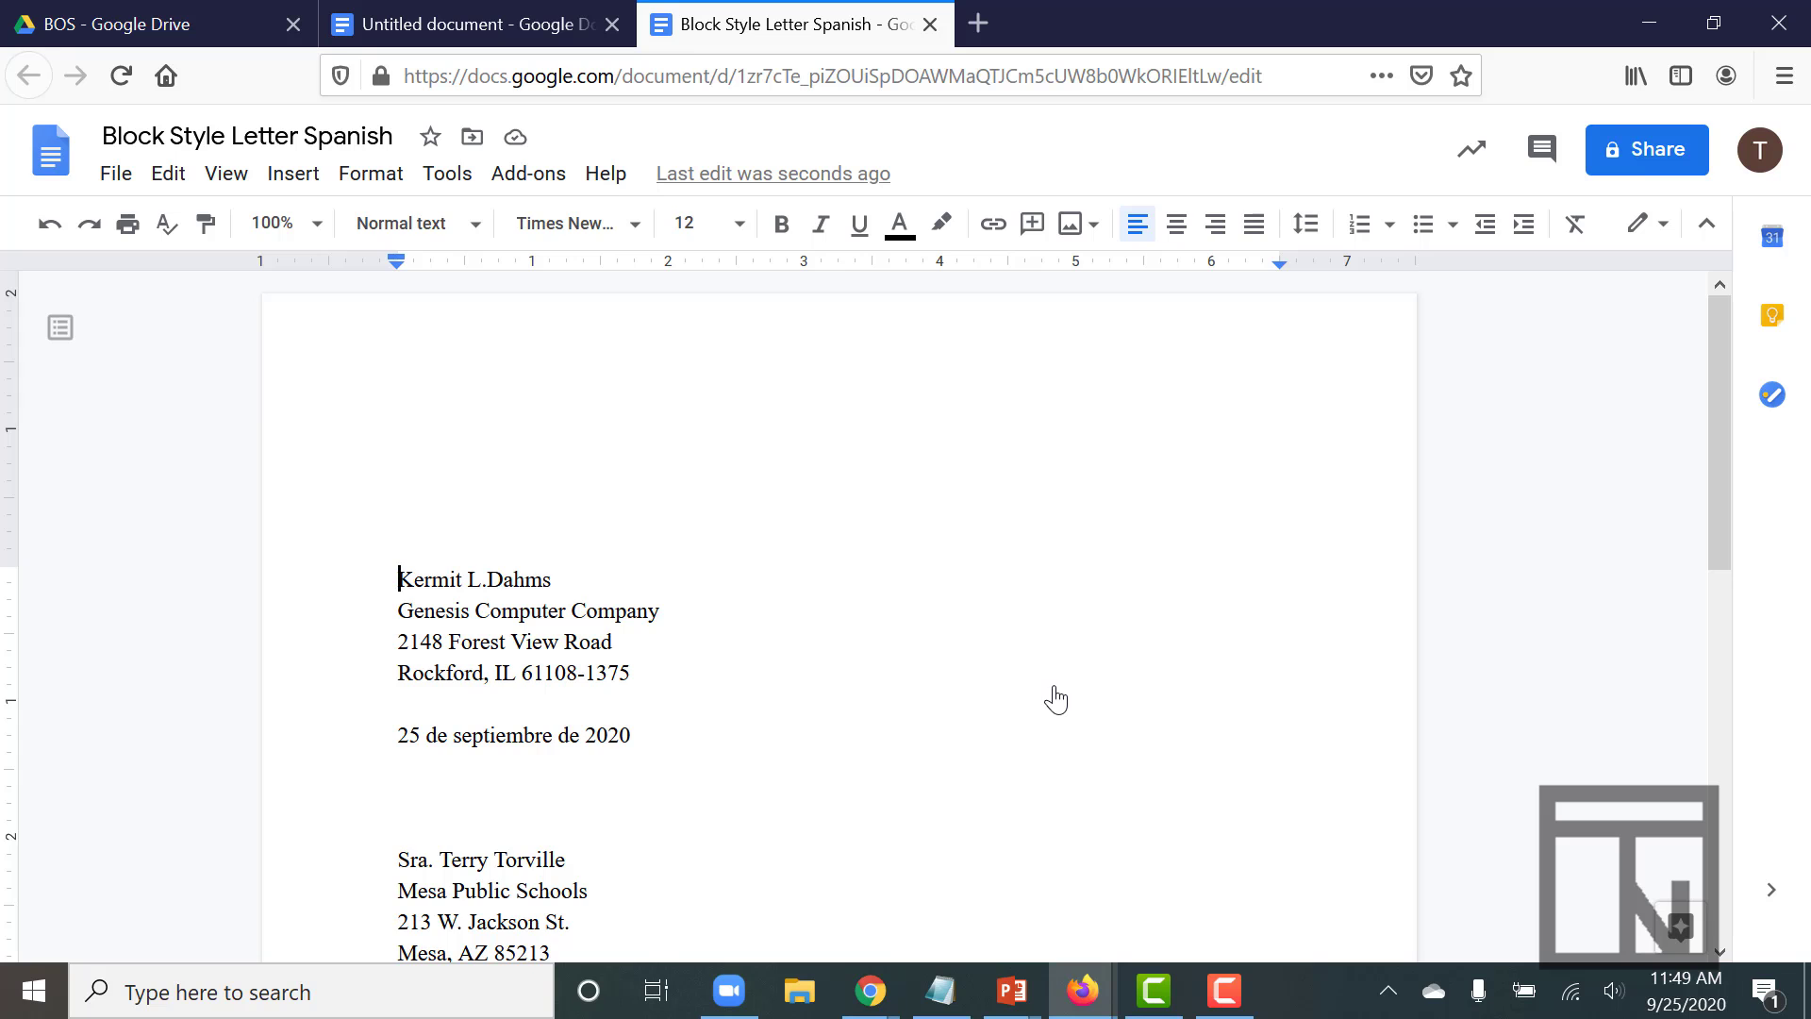
- Scroll through the Spanish copy to check the translated body paragraphs and closing 'Atentamente'
{"action": "scroll", "coordinate": [1056, 693], "scroll_direction": "down", "scroll_amount": 7}
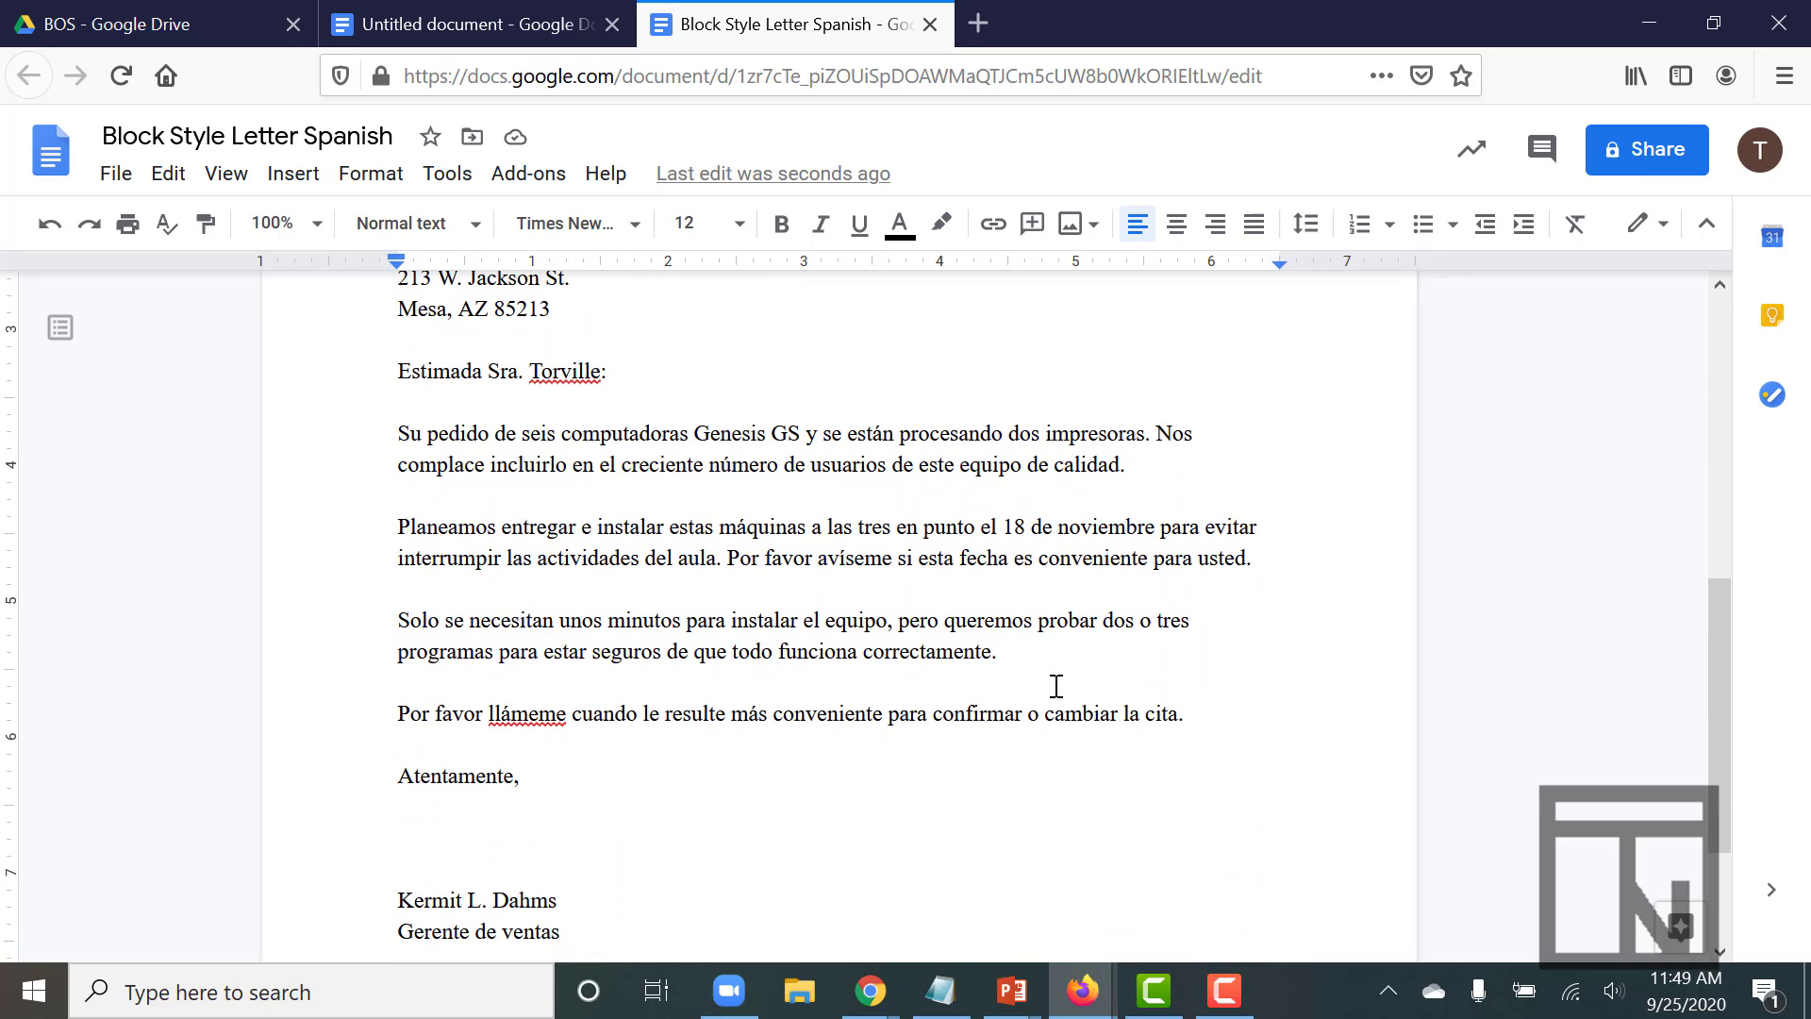
{"action": "scroll", "coordinate": [1055, 686], "scroll_direction": "up", "scroll_amount": 1}
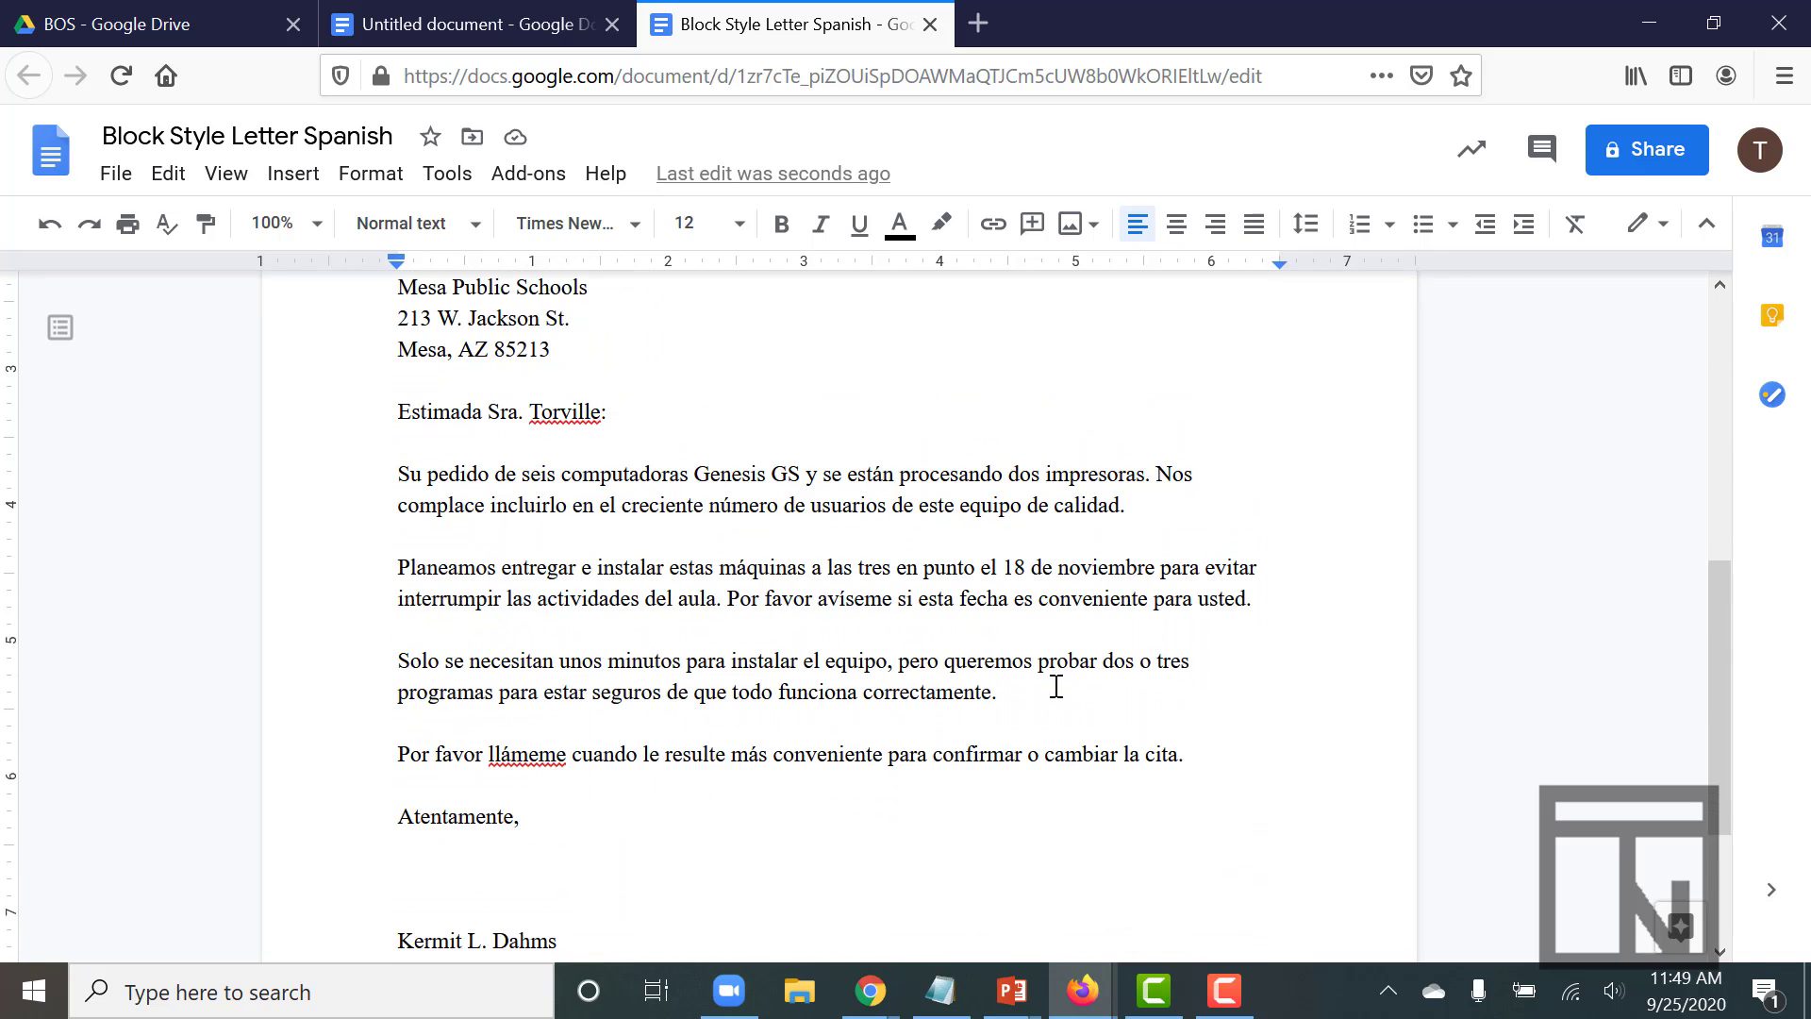